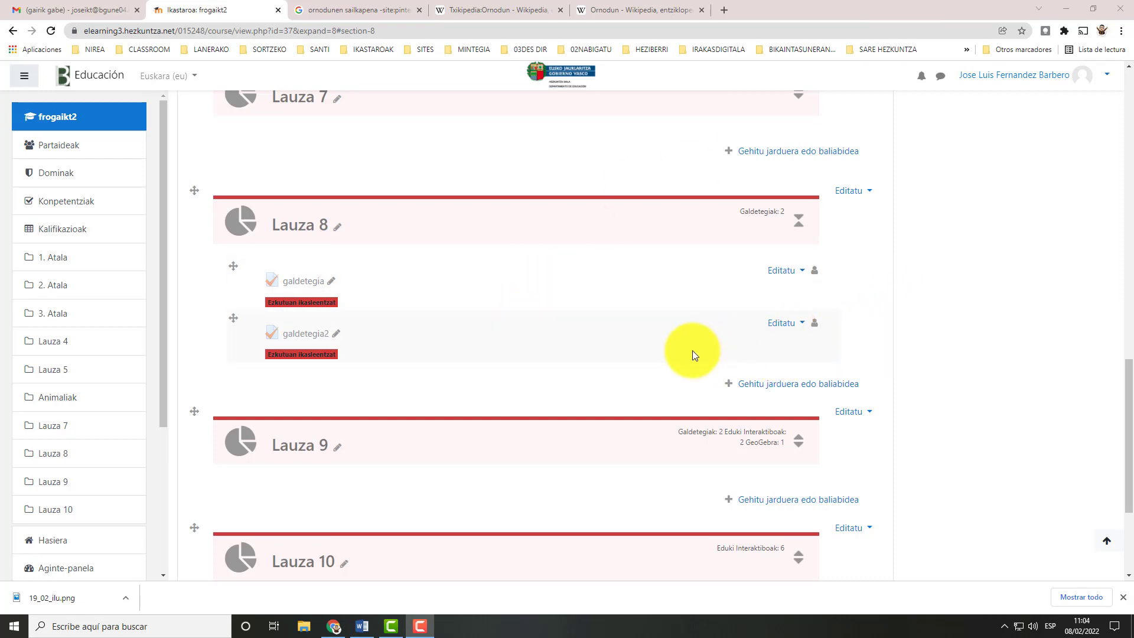
Step: Add an H5P interactive content activity to the Lauza 8 section and choose Interactive Book as its content type
left_click(775, 390)
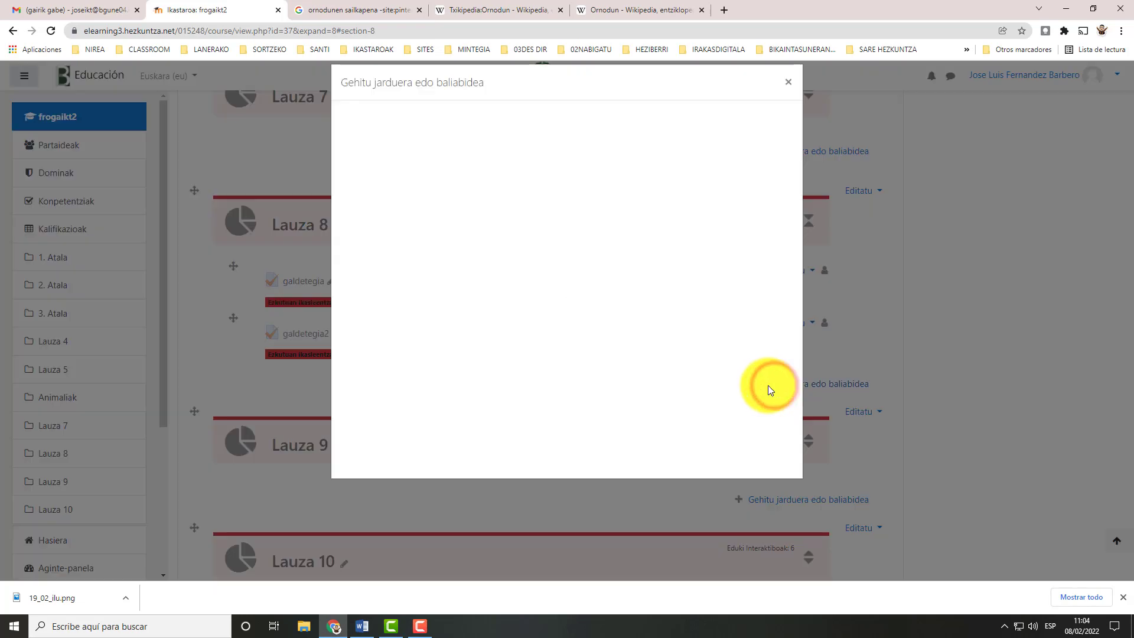
left_click(384, 211)
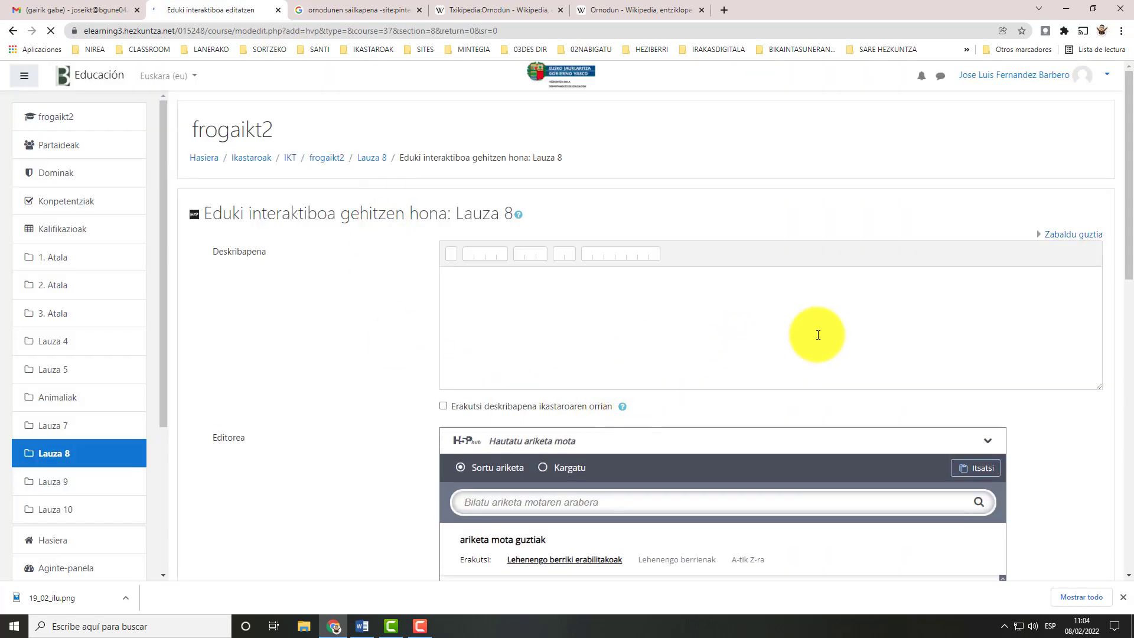
scroll(320, 391, "down", 2)
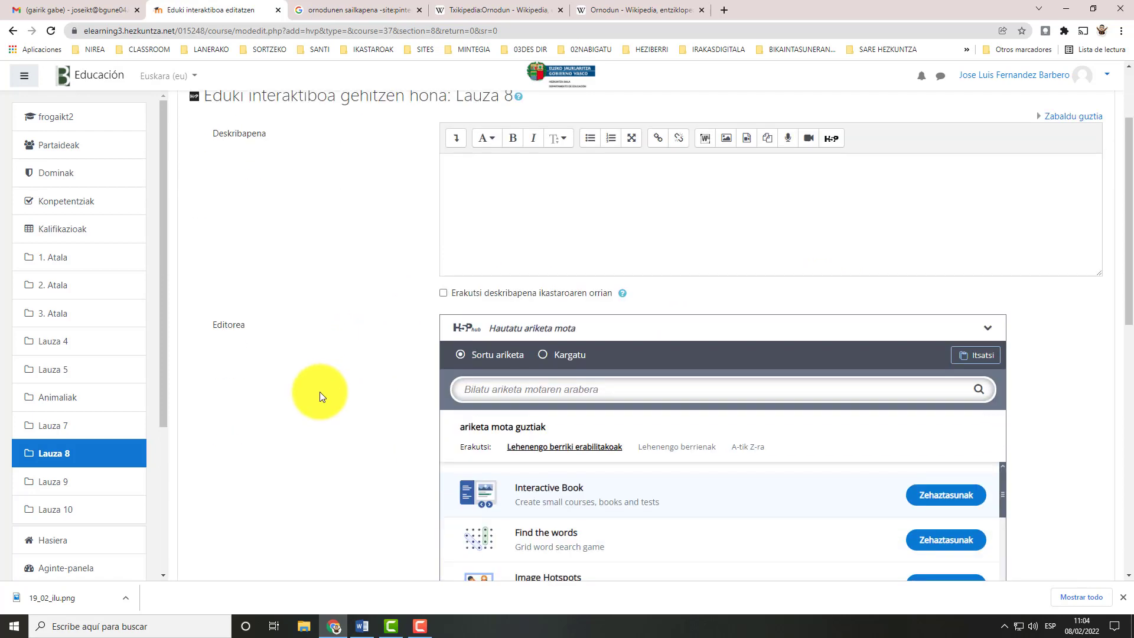
scroll(330, 387, "up", 2)
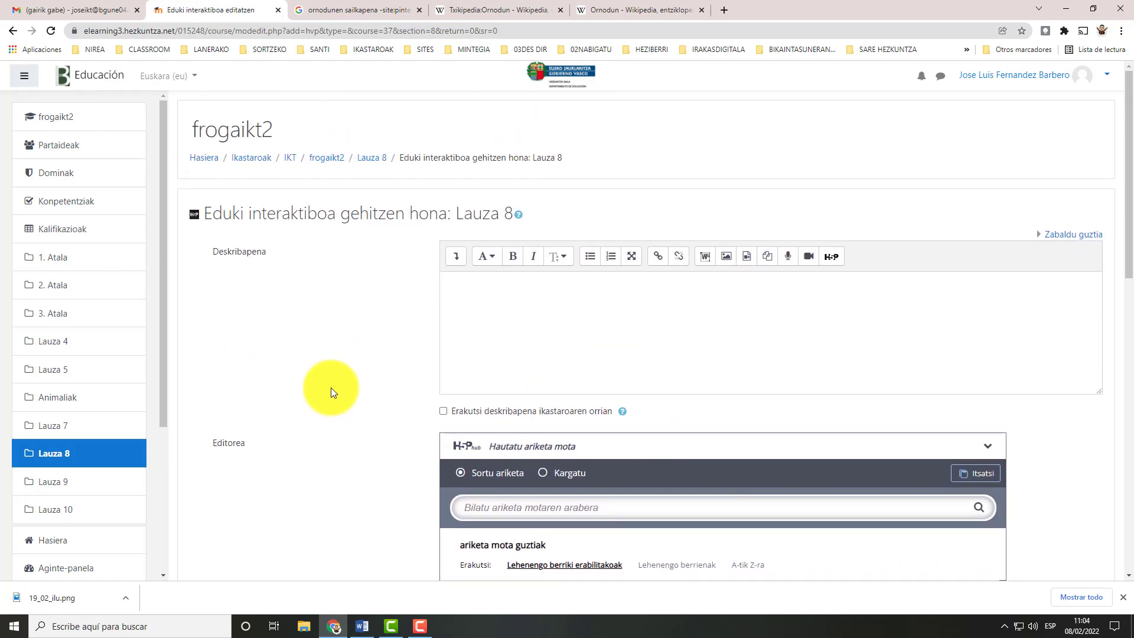
scroll(331, 390, "down", 7)
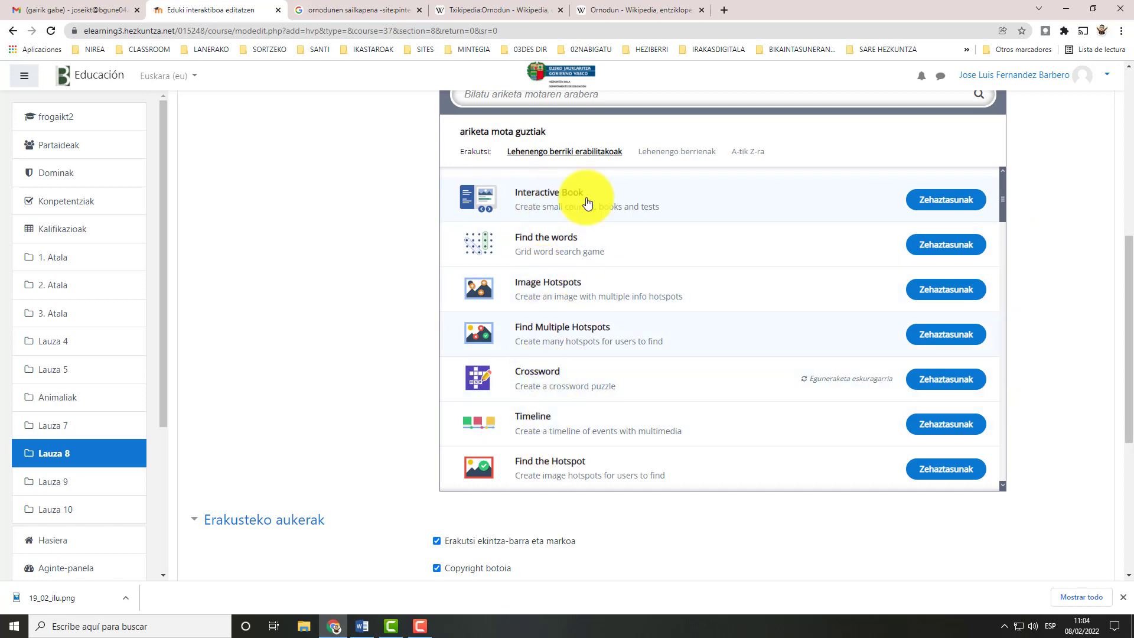
left_click(563, 204)
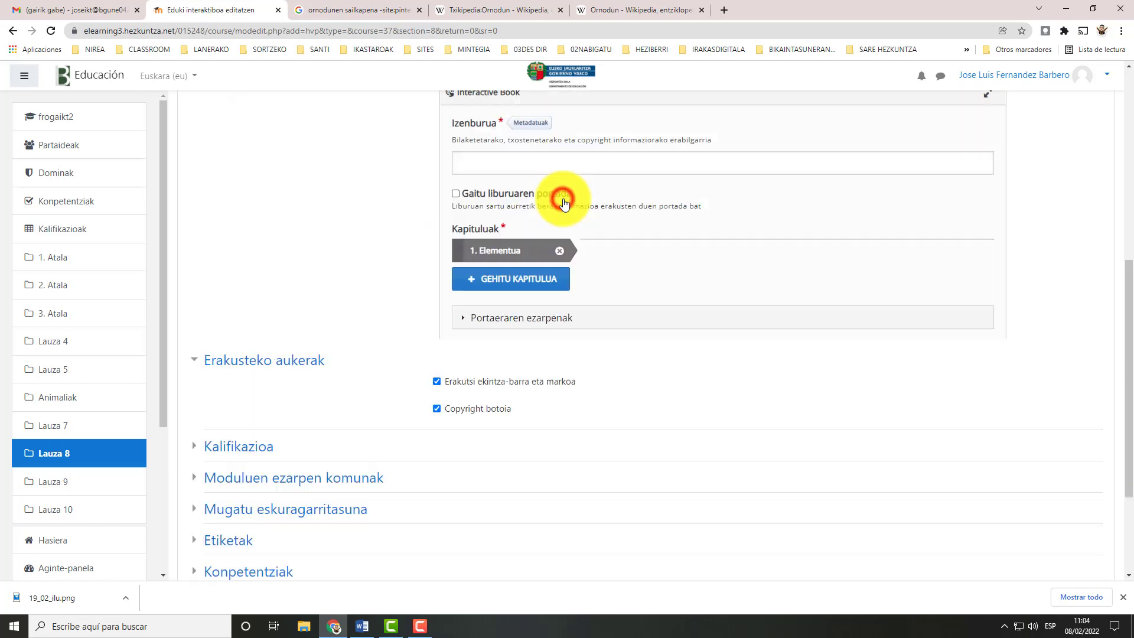
Step: Open the example for the Interactive Book content type on h5p.org and start reading the book of berries
scroll(384, 307, "up", 3)
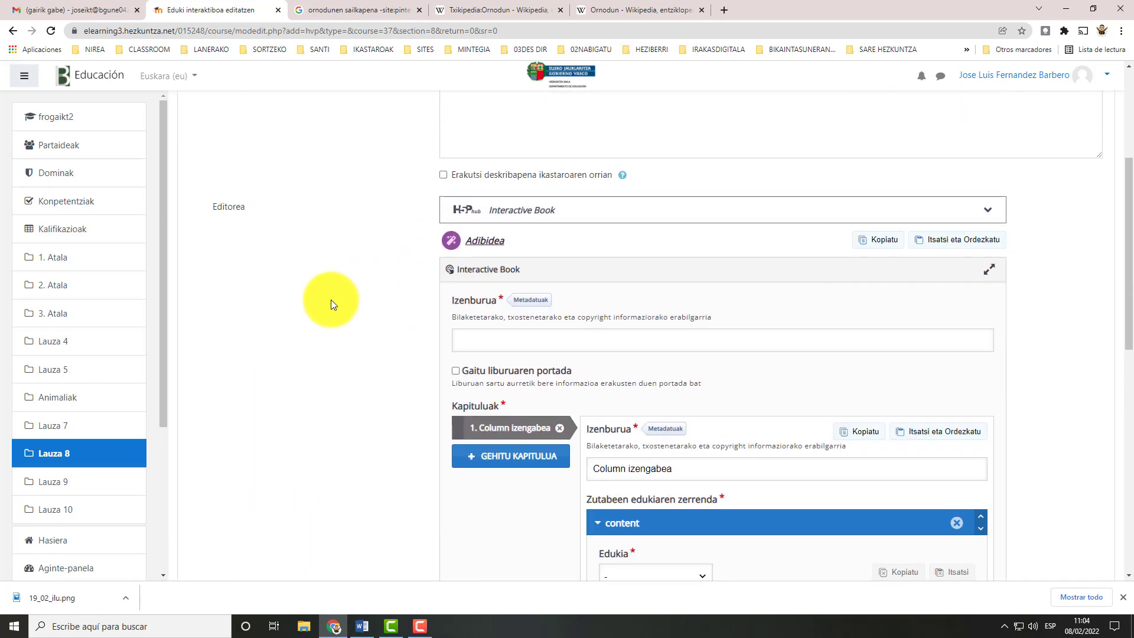
left_click(493, 243)
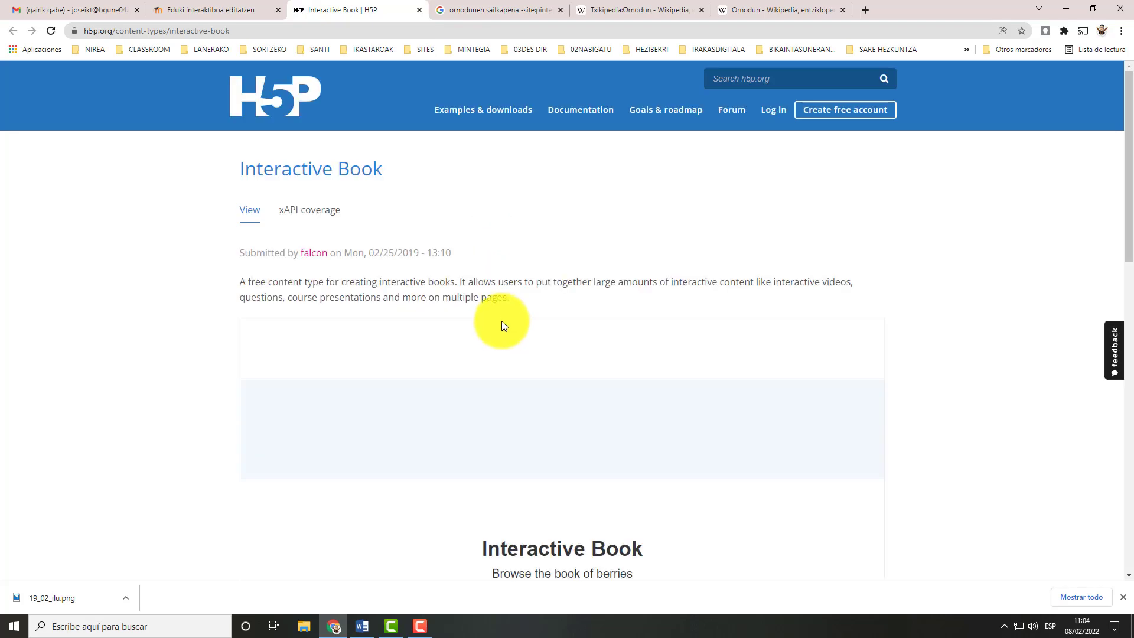
scroll(501, 321, "down", 2)
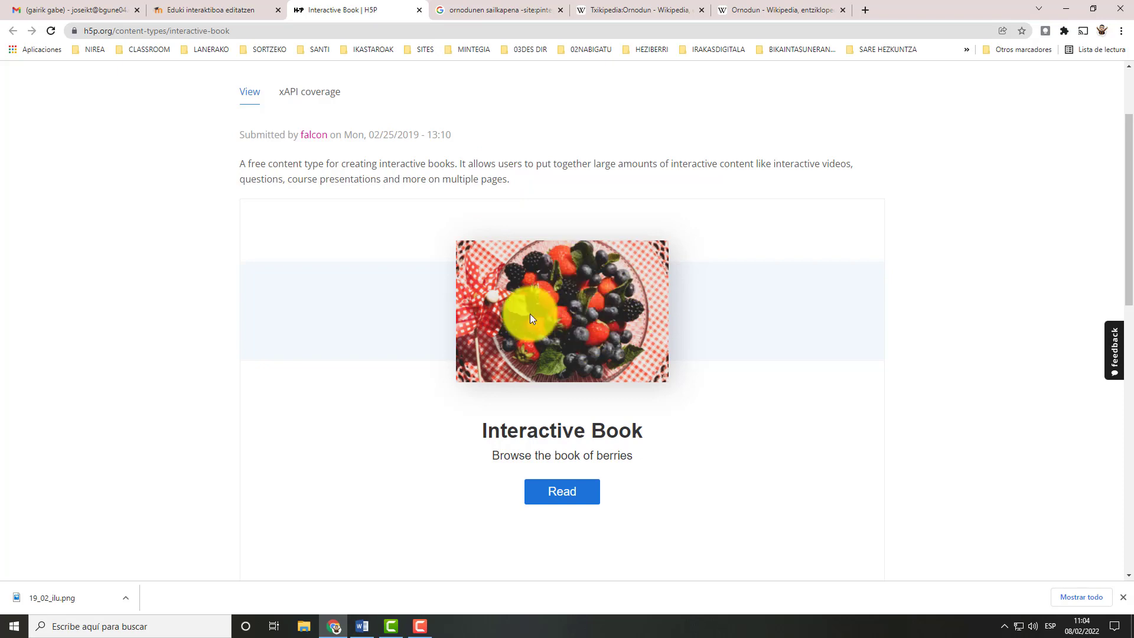
left_click(560, 491)
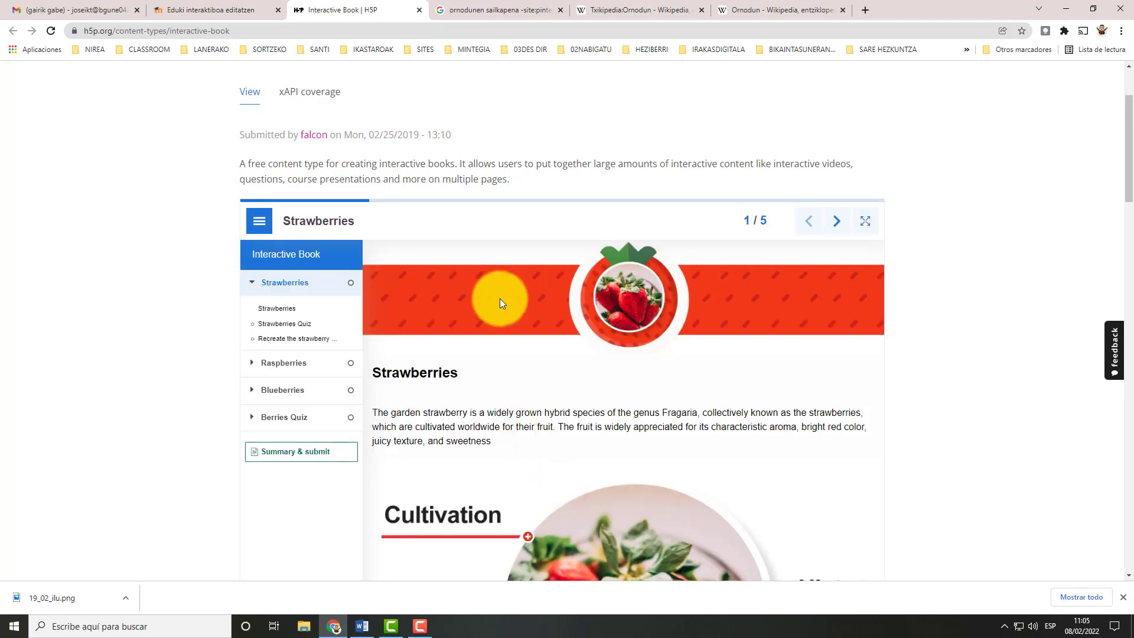
Step: Examine the example's Strawberries chapter, including its hotspot image, nutrition tables, multiple-choice quiz and milkshake ingredients exercise
scroll(534, 337, "down", 4)
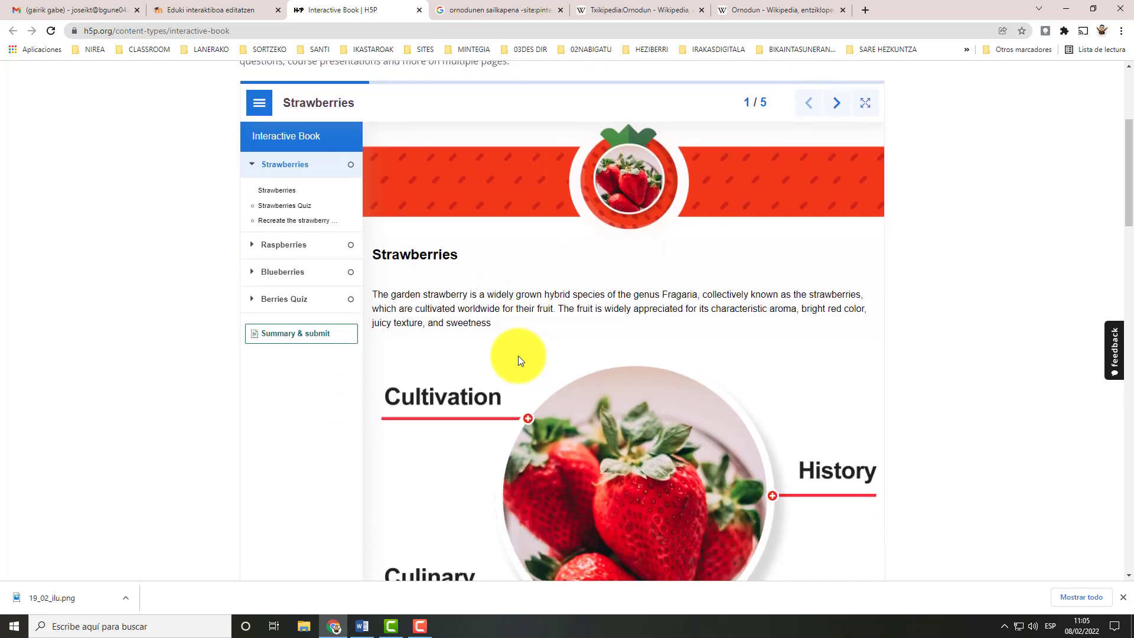
scroll(518, 355, "up", 1)
scroll(513, 346, "up", 1)
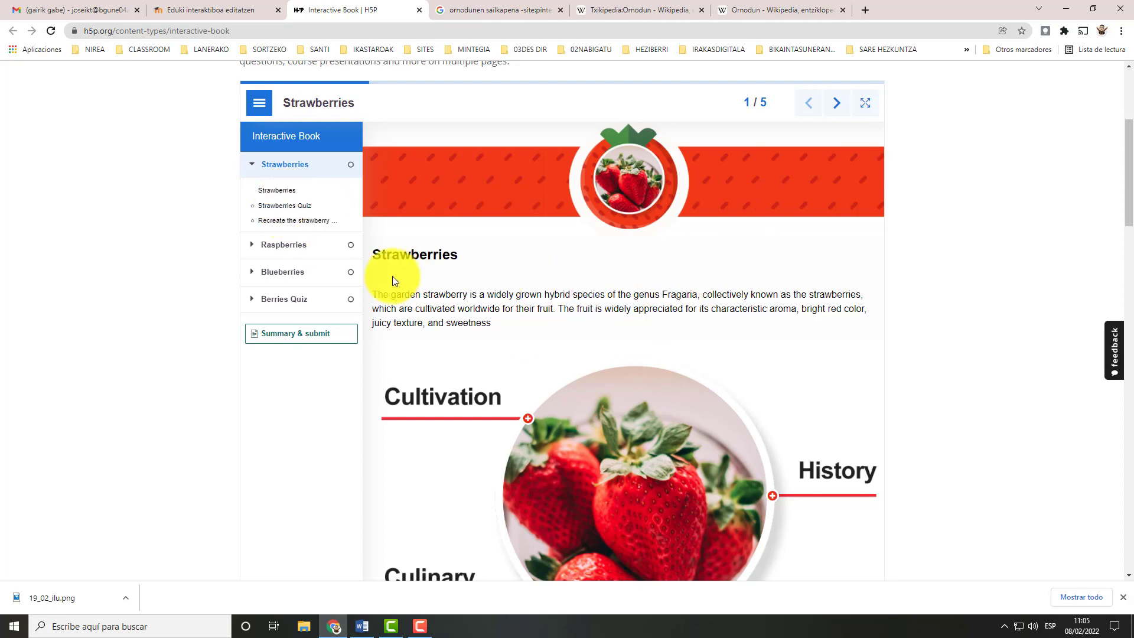
scroll(623, 235, "down", 2)
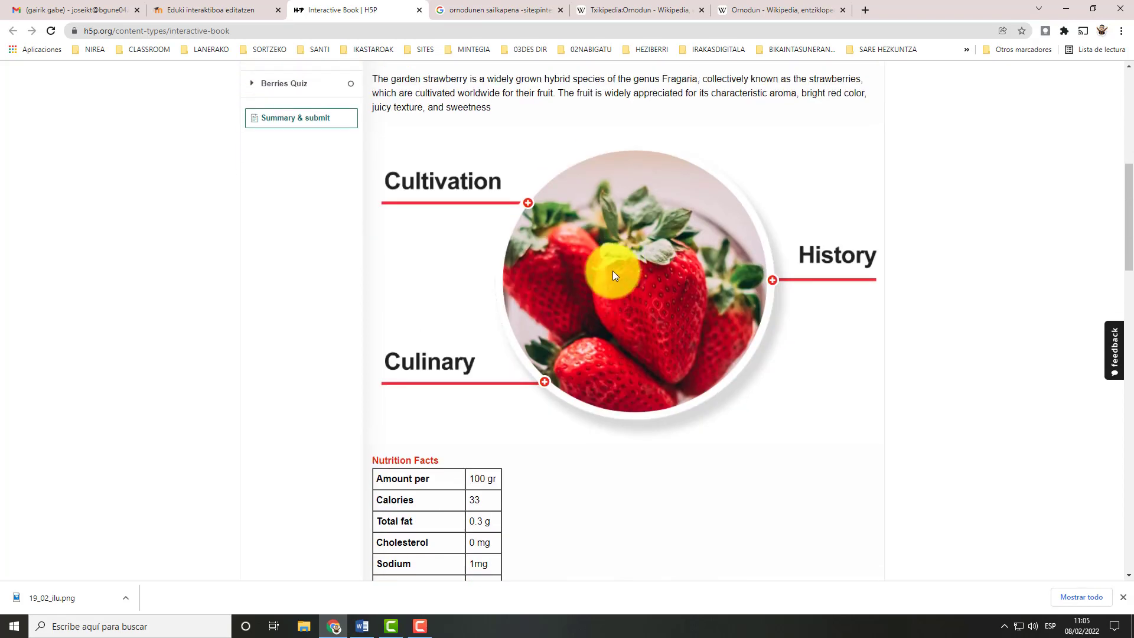
scroll(609, 286, "down", 6)
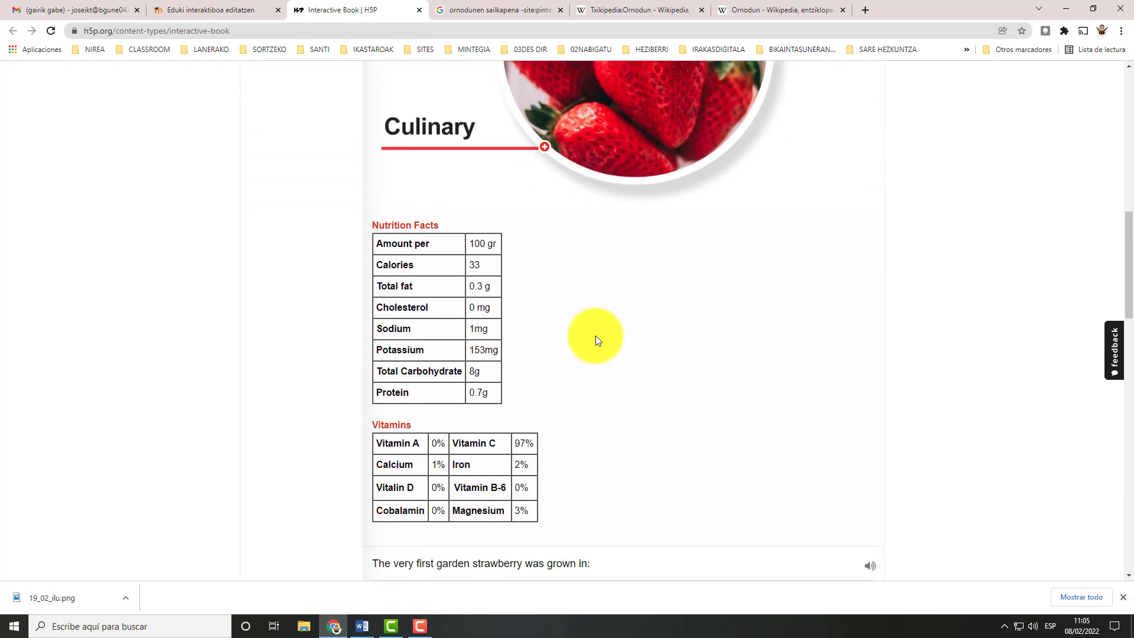
scroll(602, 289, "up", 3)
scroll(608, 266, "down", 4)
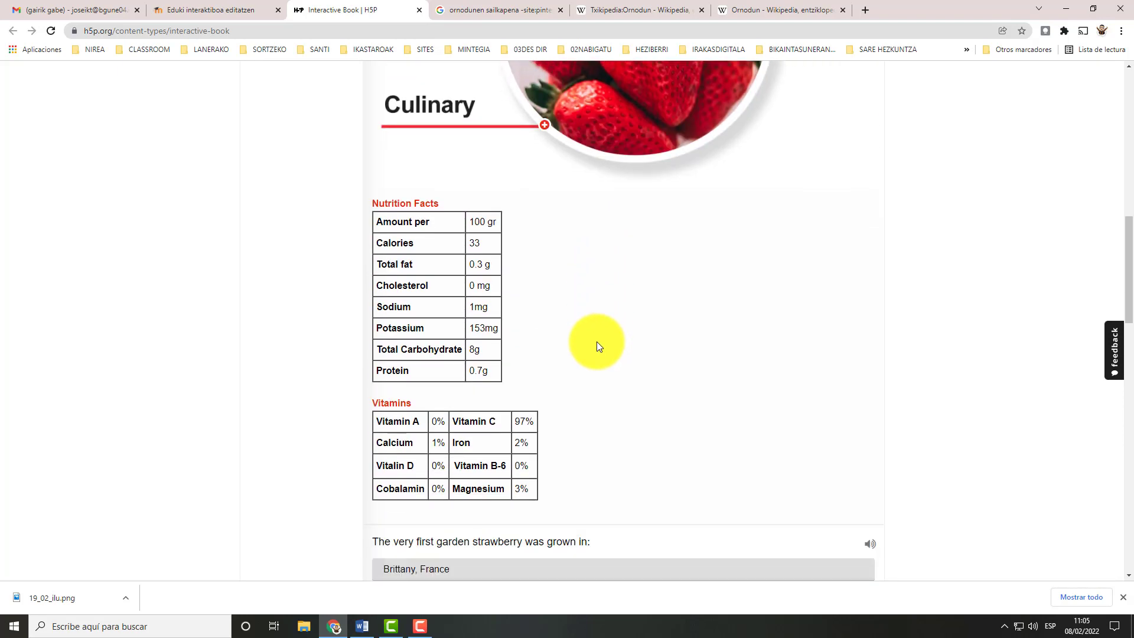
scroll(596, 345, "down", 3)
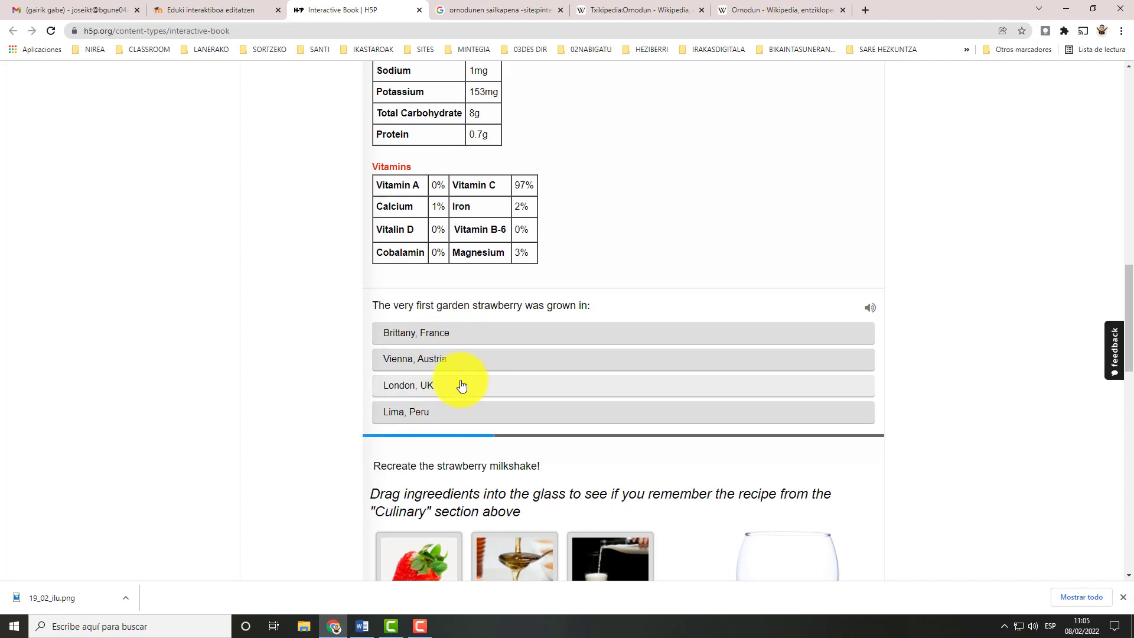
scroll(461, 385, "down", 1)
scroll(462, 385, "down", 5)
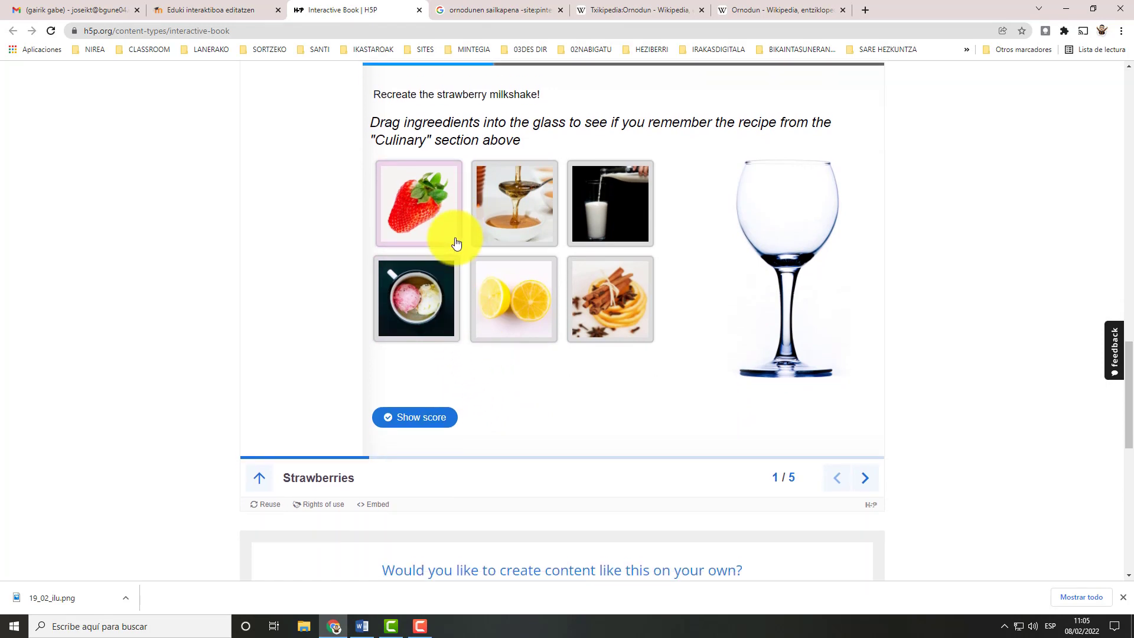
scroll(463, 236, "up", 4)
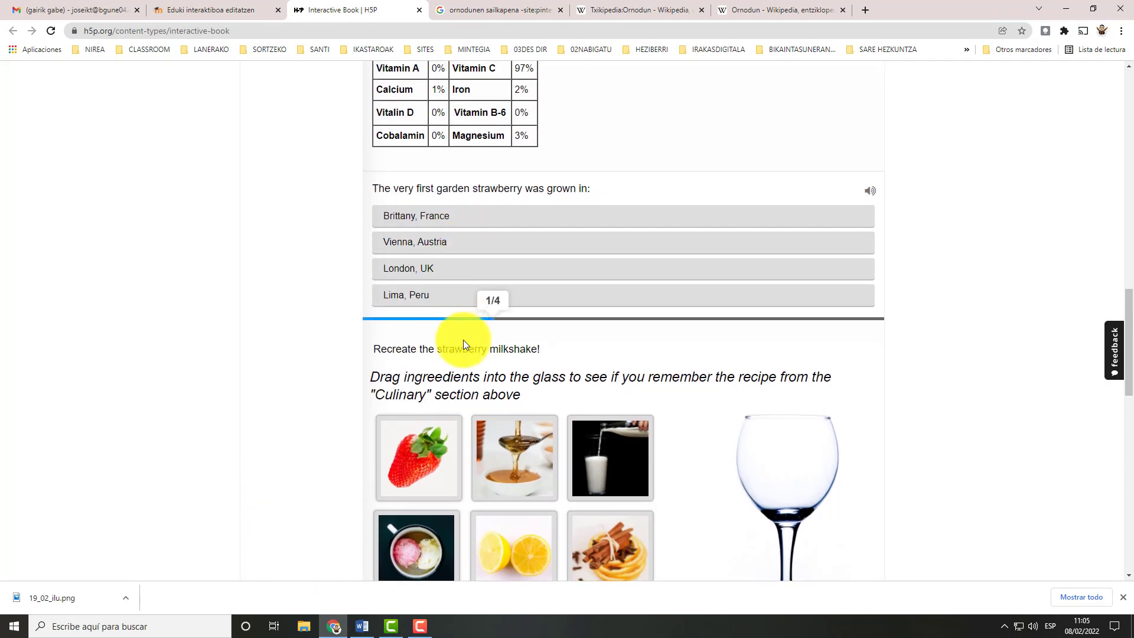
scroll(455, 341, "down", 2)
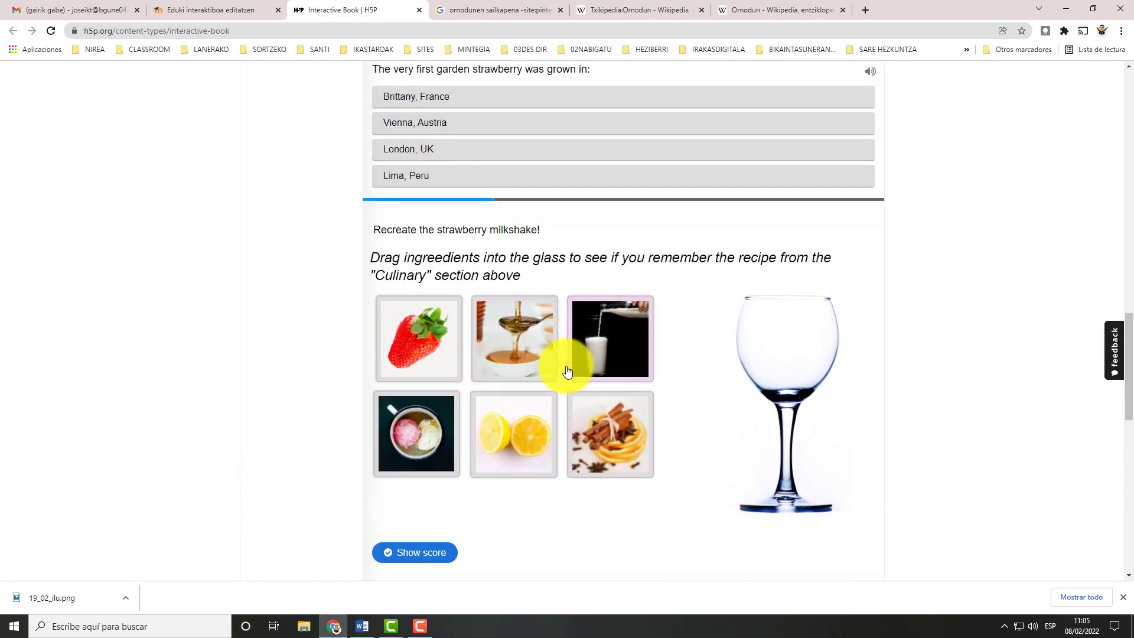
scroll(292, 274, "up", 15)
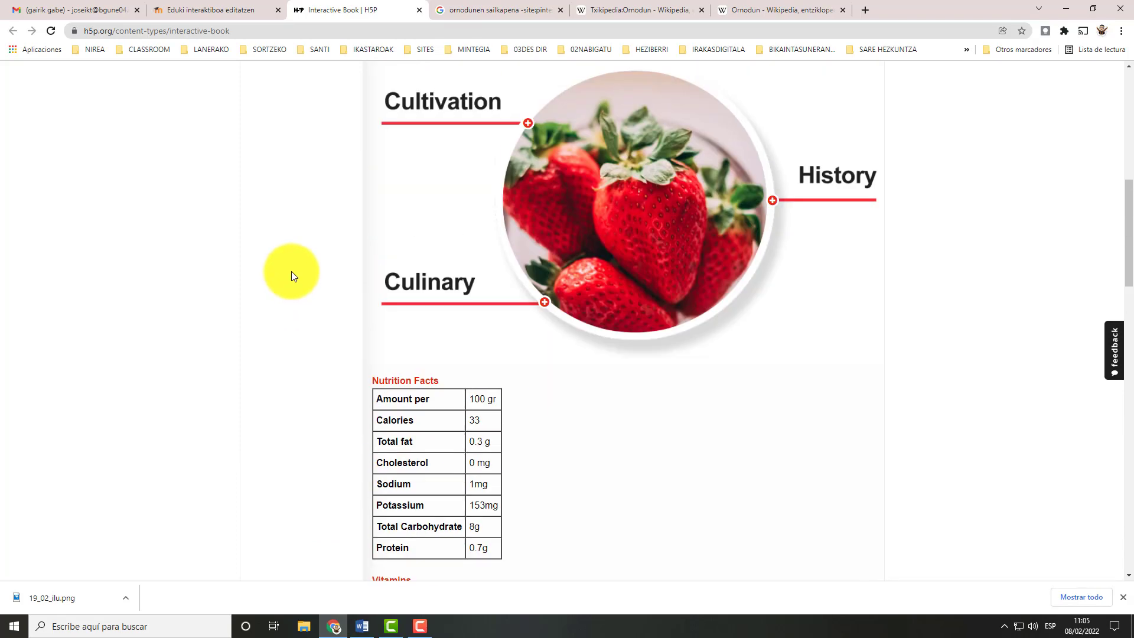
Step: Open the Raspberries chapter and examine its video, text sections and fill-in-the-missing-words exercise
left_click(292, 245)
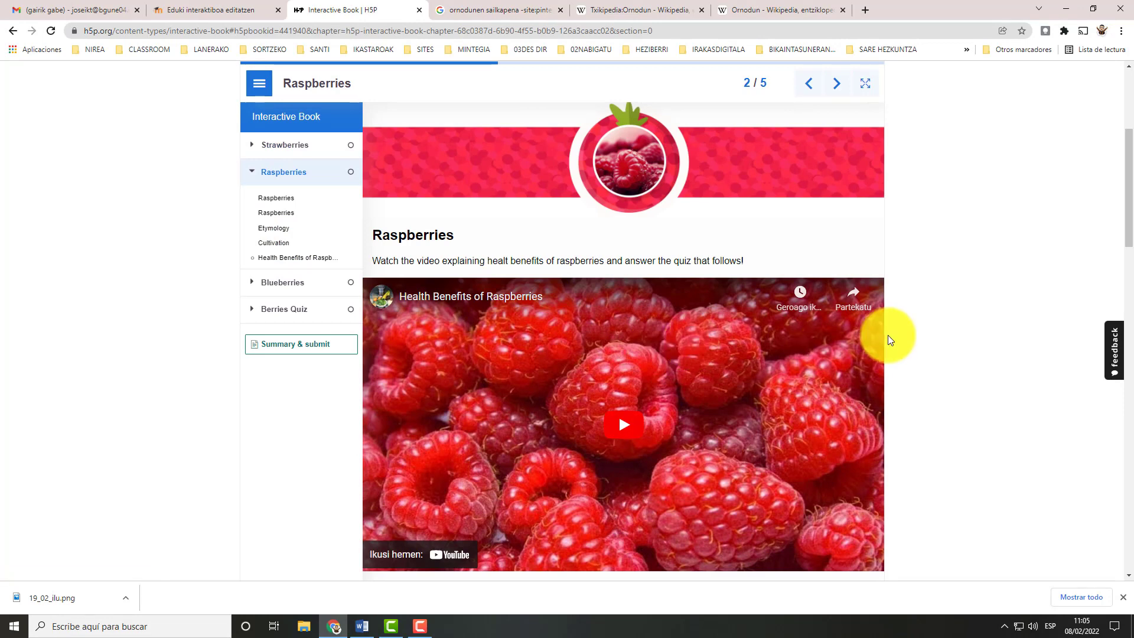
scroll(927, 367, "down", 5)
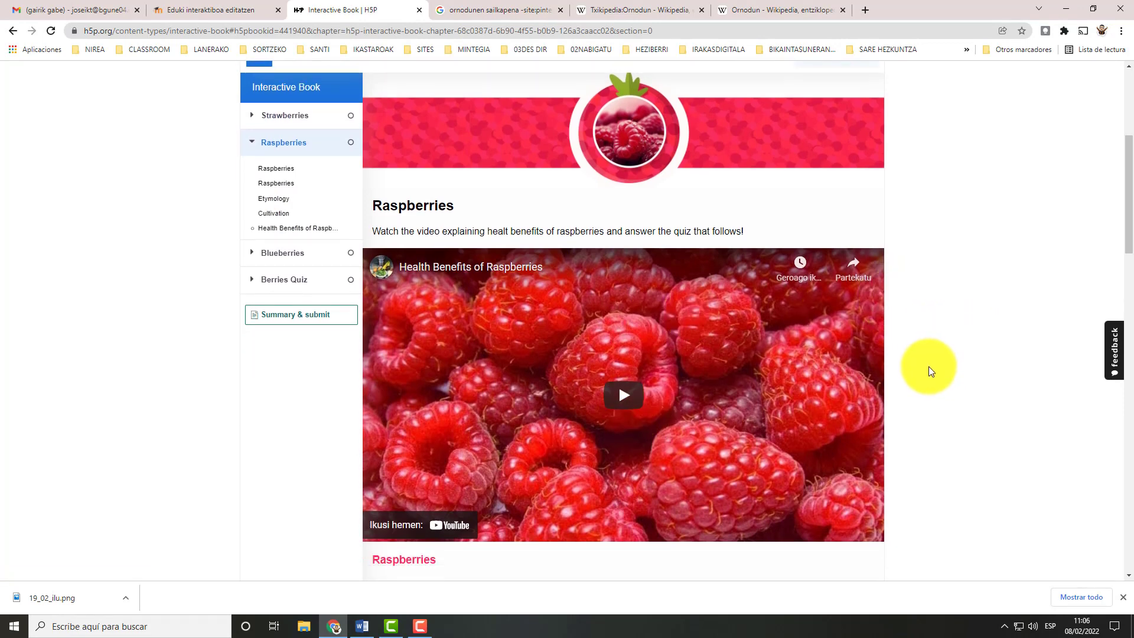
scroll(527, 362, "down", 1)
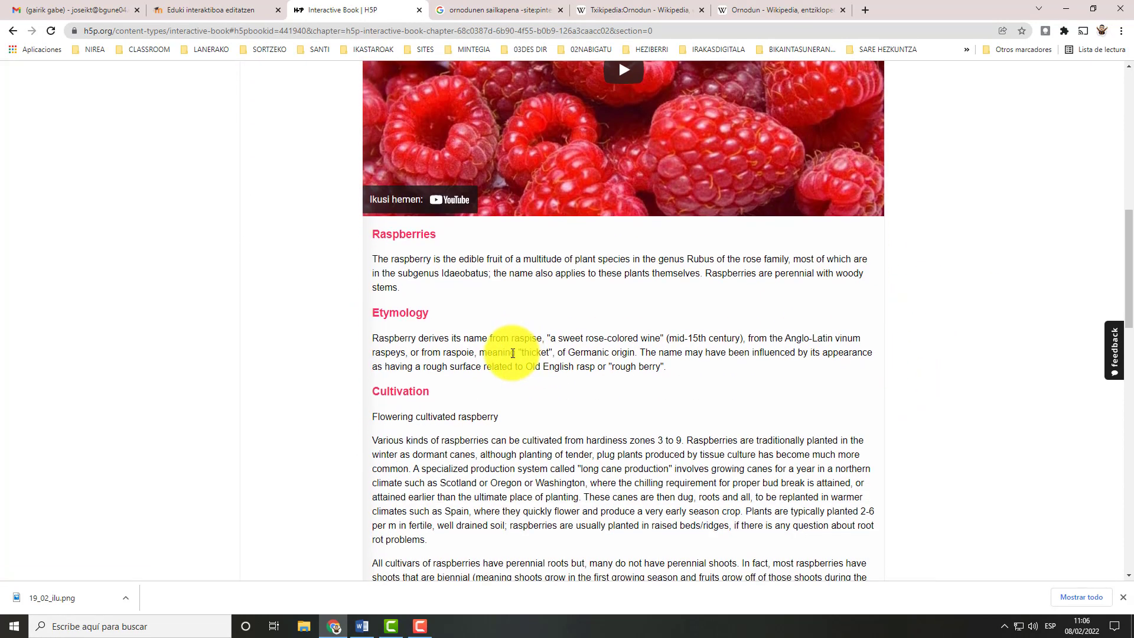
scroll(499, 378, "down", 2)
scroll(497, 396, "down", 5)
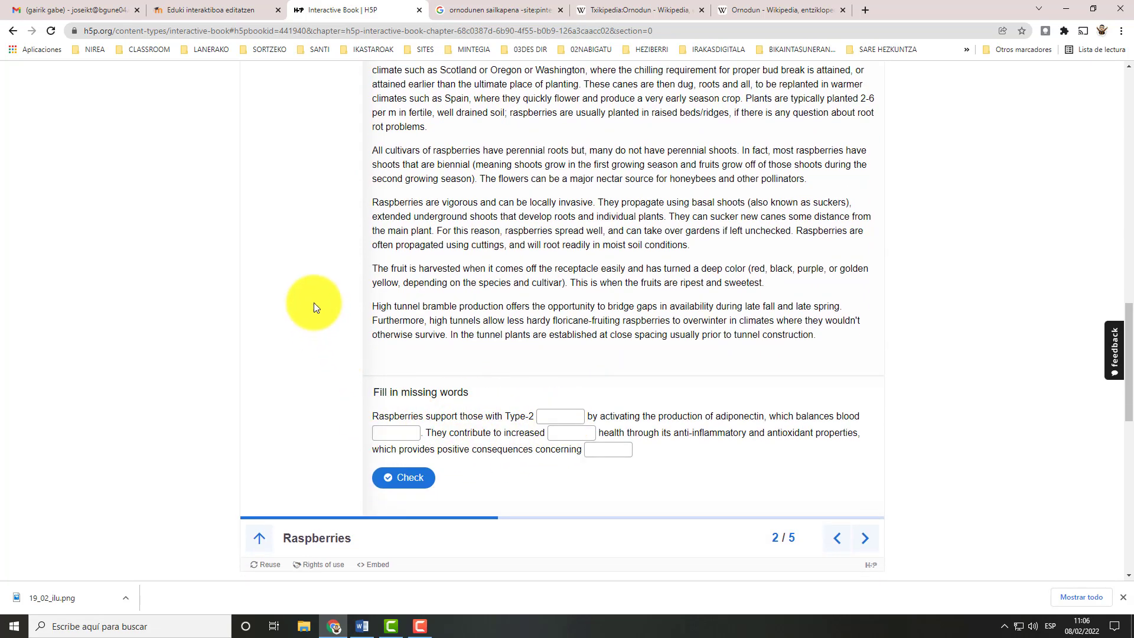
scroll(303, 216, "up", 8)
scroll(304, 214, "up", 6)
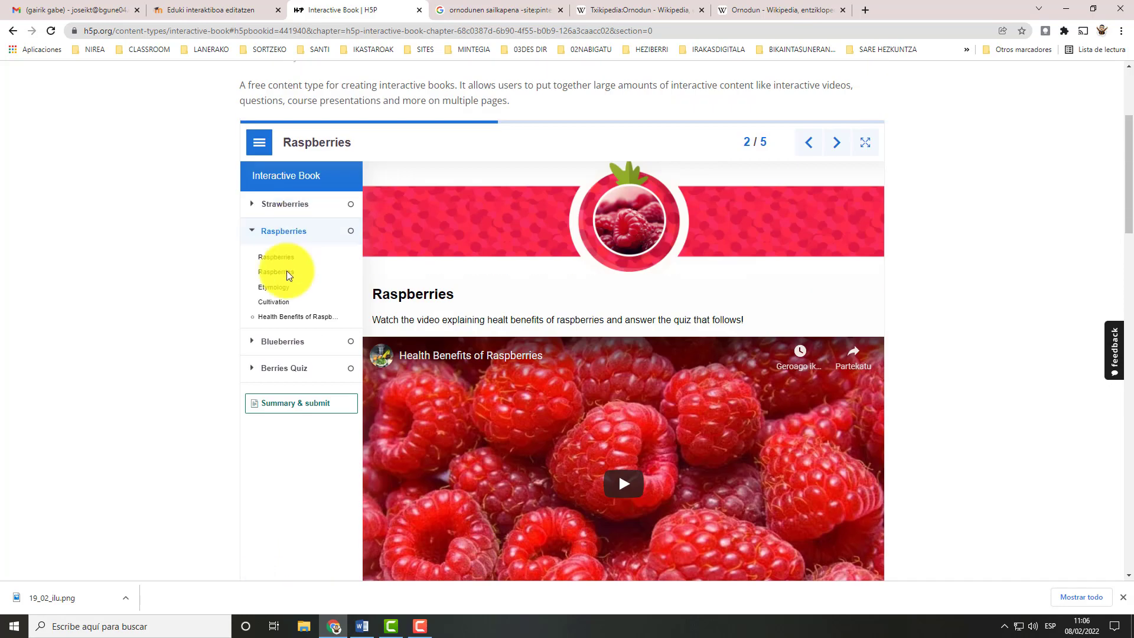
Step: Open the Blueberries chapter and look through its hotspot image, nutrition tables and word-placement exercise
left_click(284, 350)
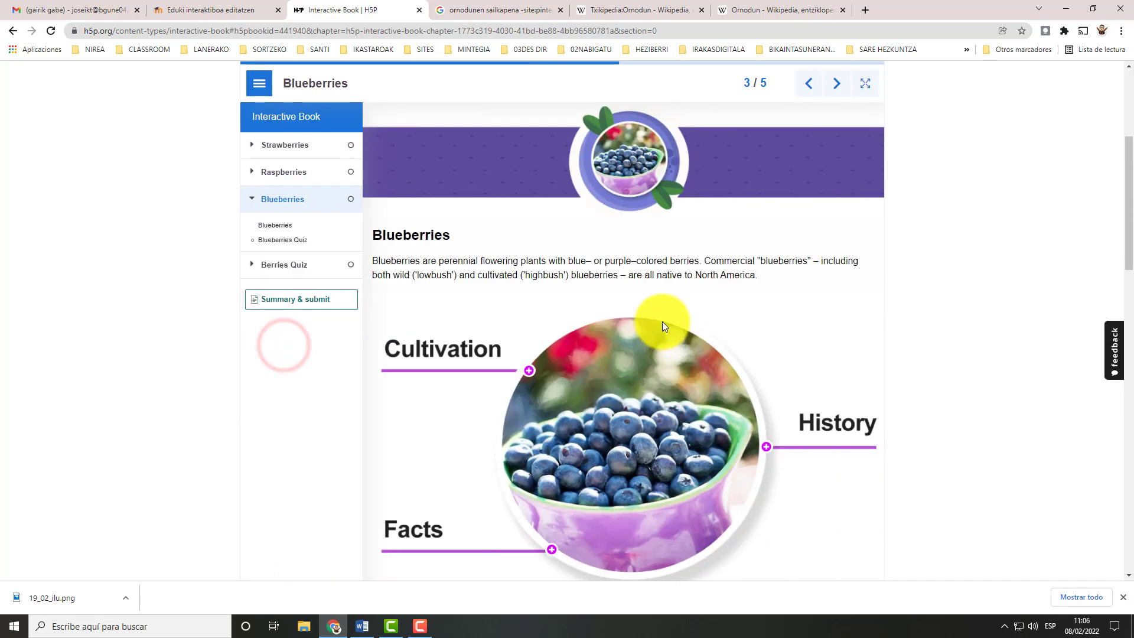
scroll(640, 357, "down", 3)
scroll(613, 388, "down", 6)
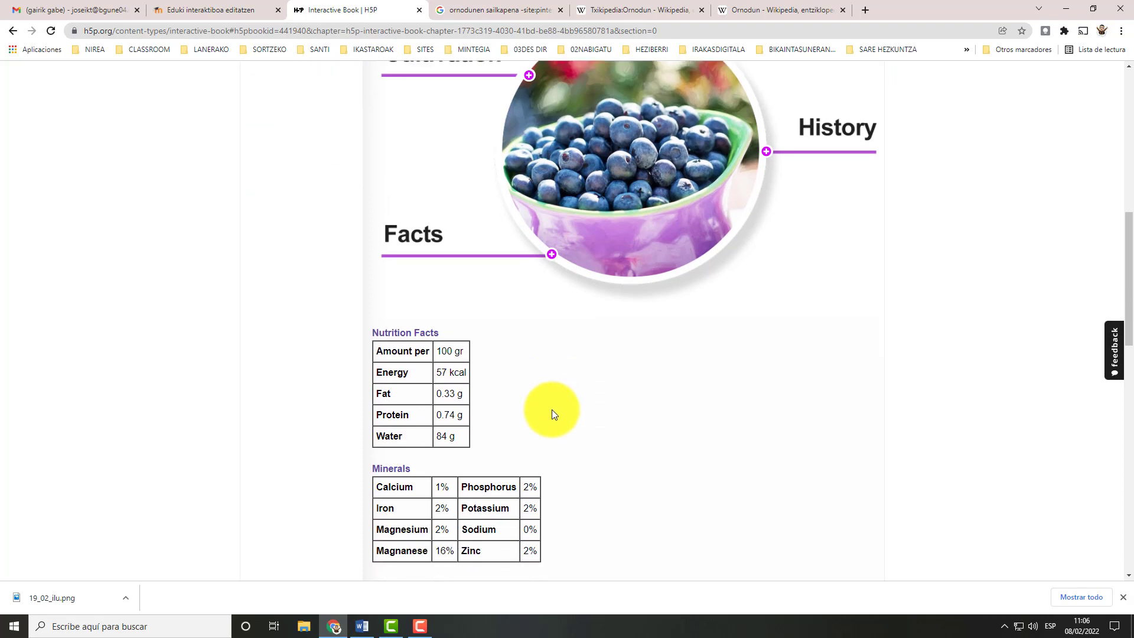
scroll(375, 263, "up", 6)
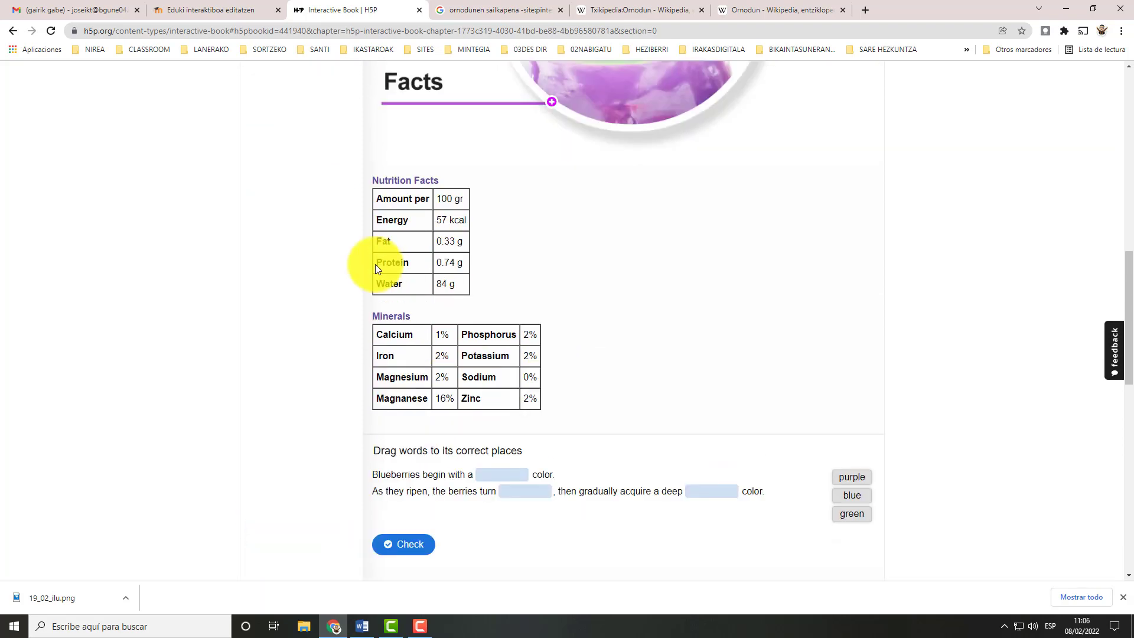
scroll(288, 176, "up", 1)
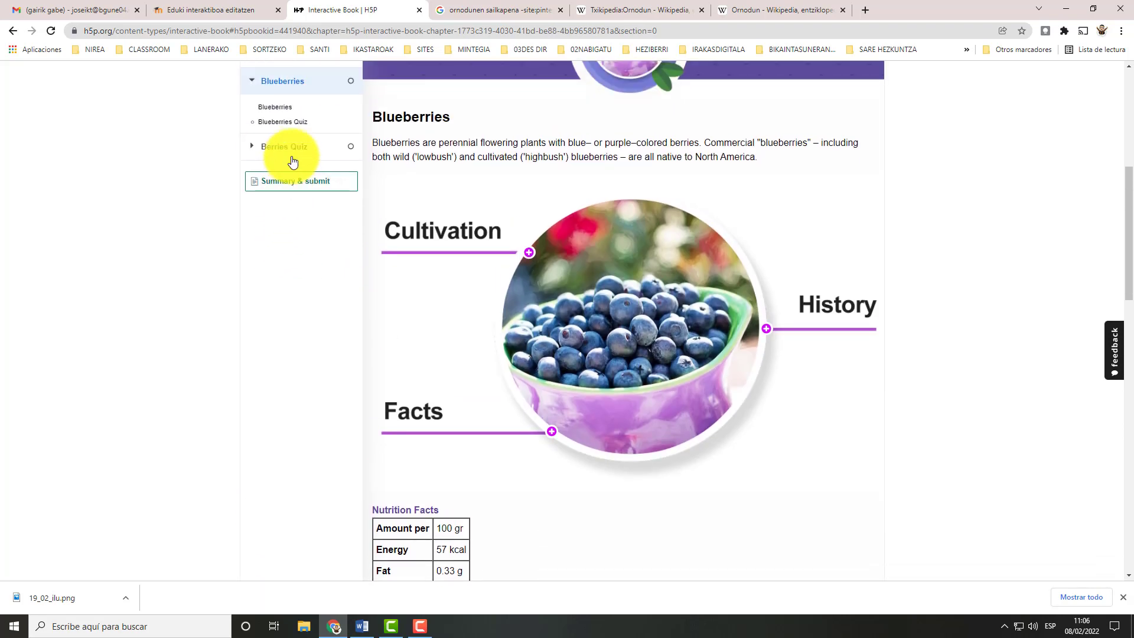
Step: Open the Berries Quiz chapter and look over its image-matching and multiple-choice questions
left_click(289, 151)
scroll(612, 381, "down", 6)
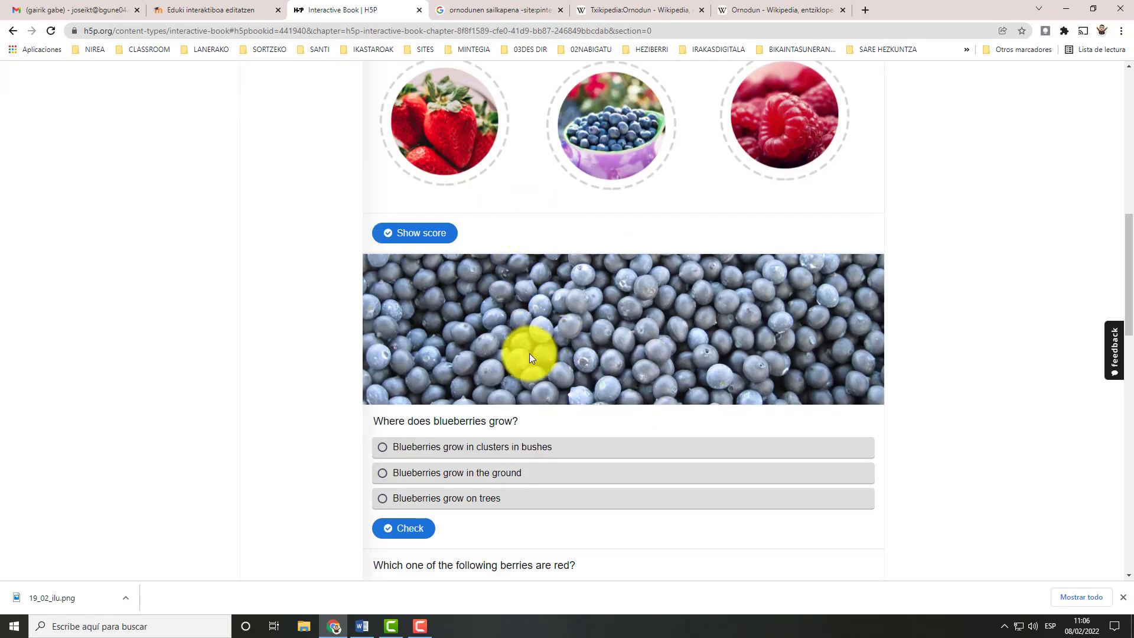
scroll(482, 380, "up", 6)
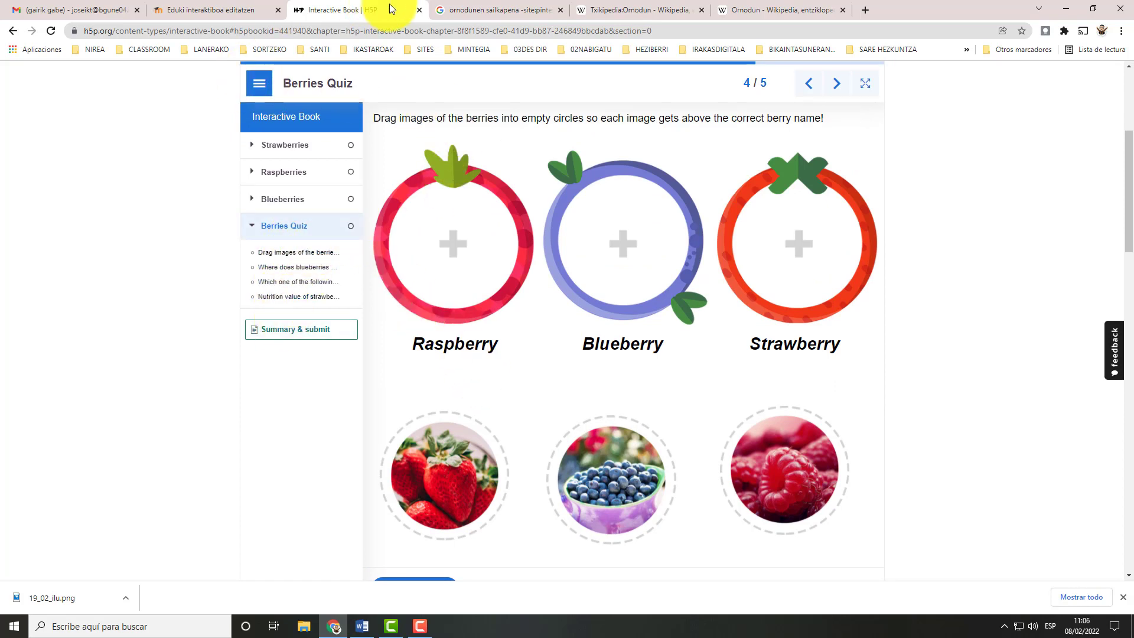
Step: Close the h5p.org example and look over the empty Interactive Book form for Lauza 8
left_click(418, 10)
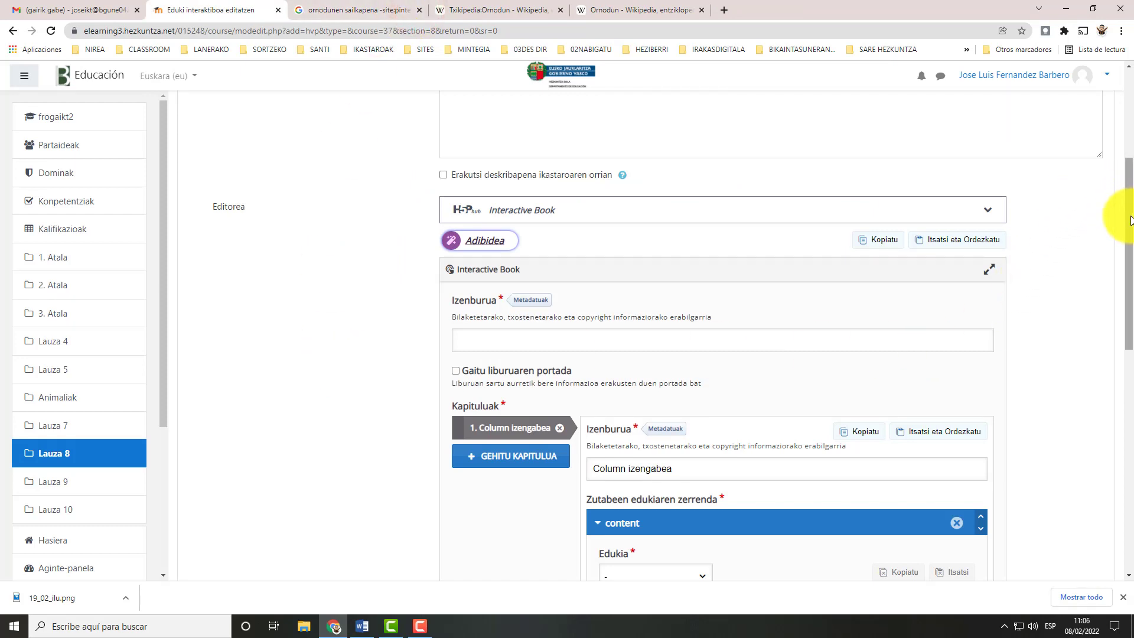
scroll(1130, 217, "up", 2)
scroll(1131, 218, "down", 3)
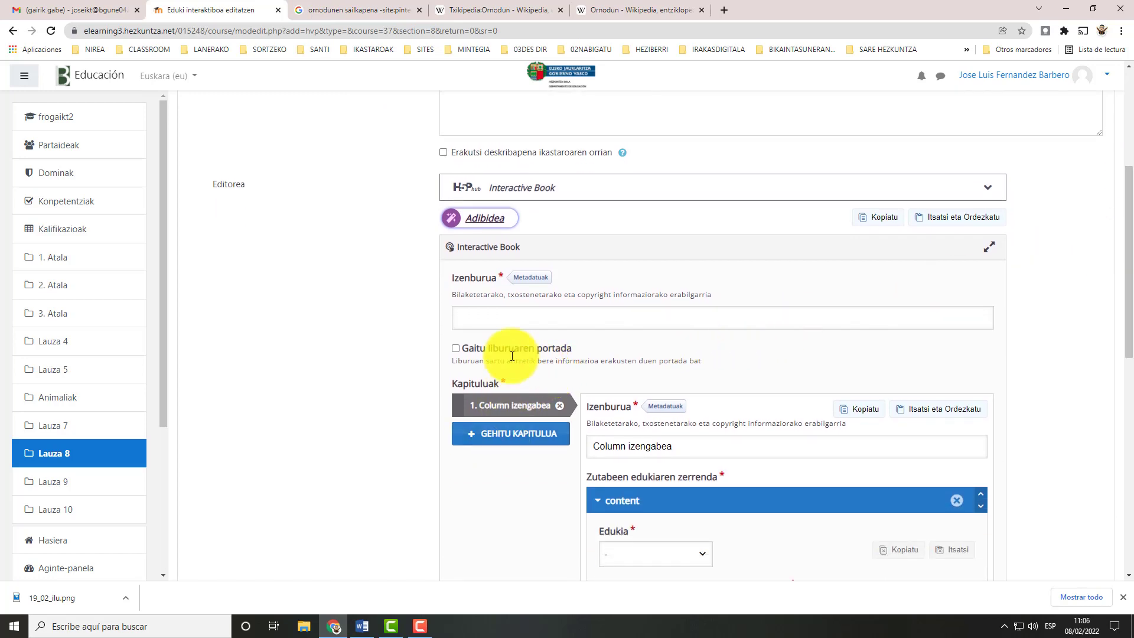
scroll(508, 308, "up", 4)
scroll(499, 337, "down", 4)
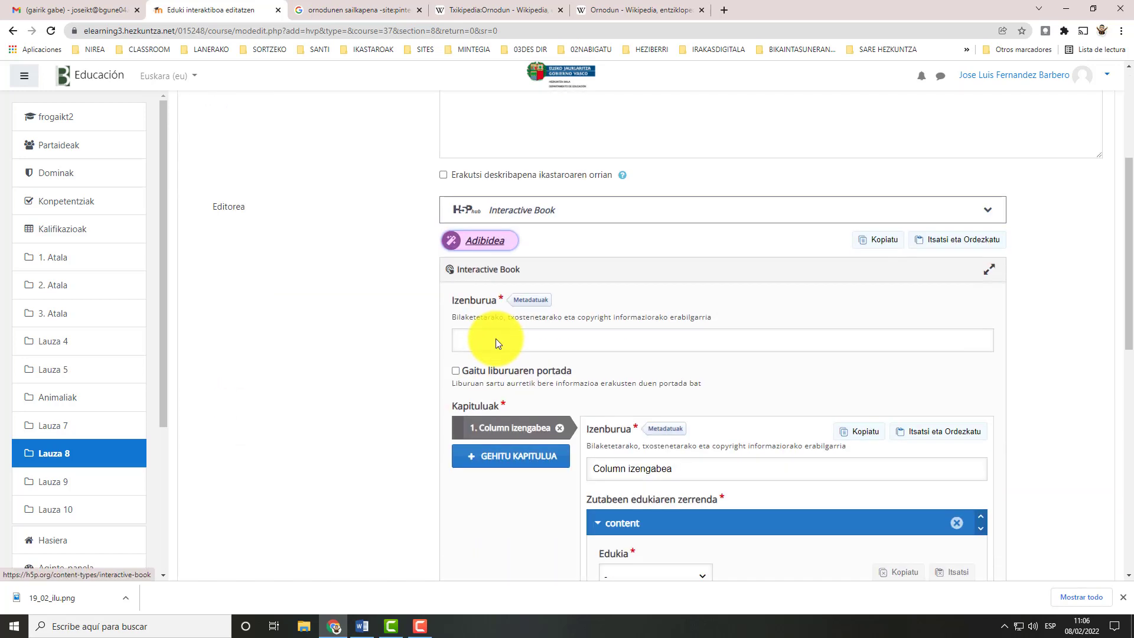
scroll(506, 322, "up", 3)
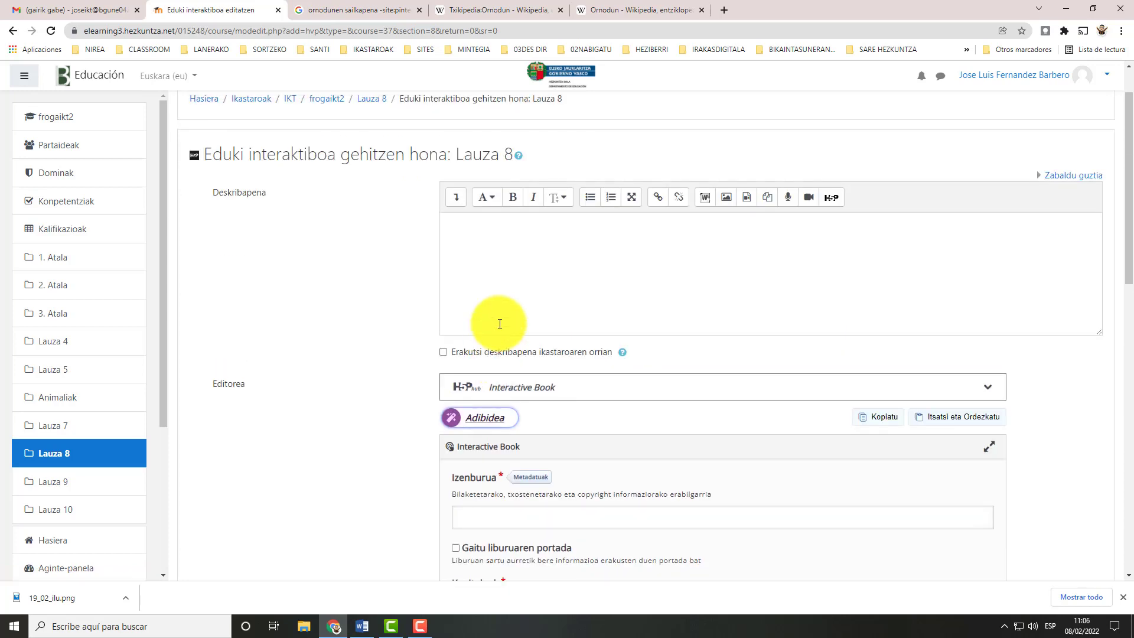
Step: Enter "Ornodunak" as both the activity description and the Interactive Book title
left_click(491, 228)
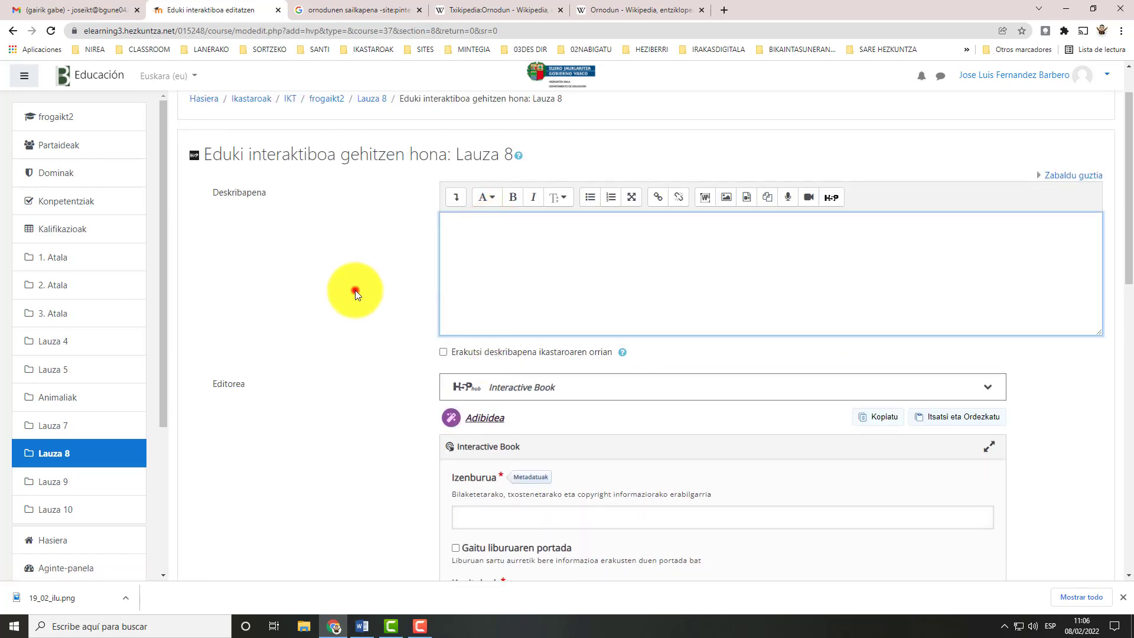
left_click(356, 289)
left_click(465, 226)
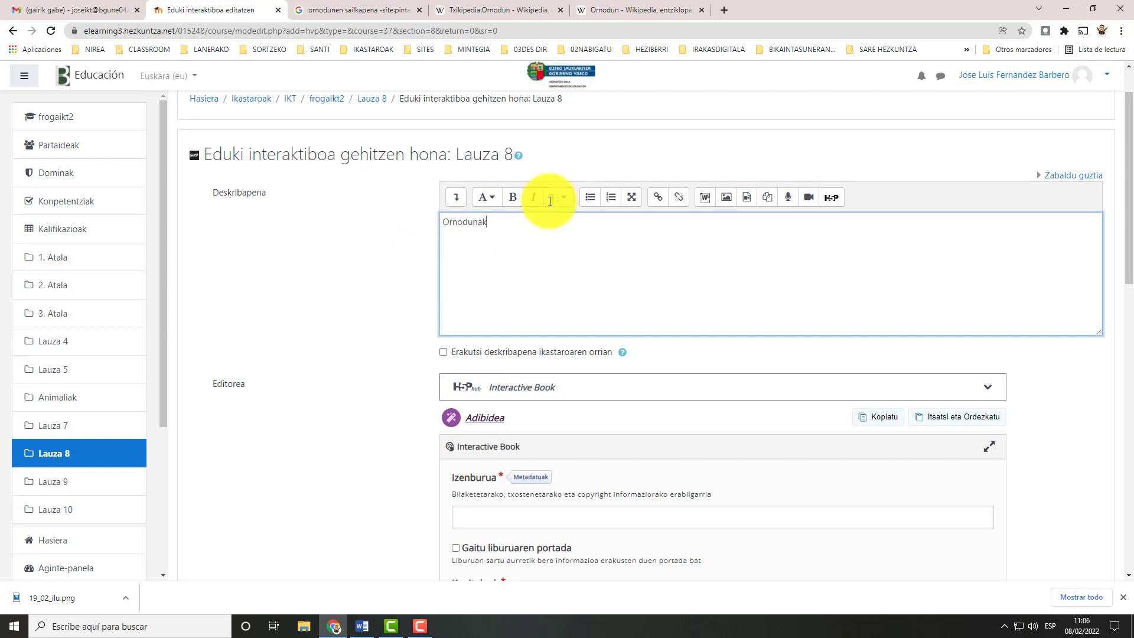
scroll(546, 224, "down", 3)
left_click(497, 339)
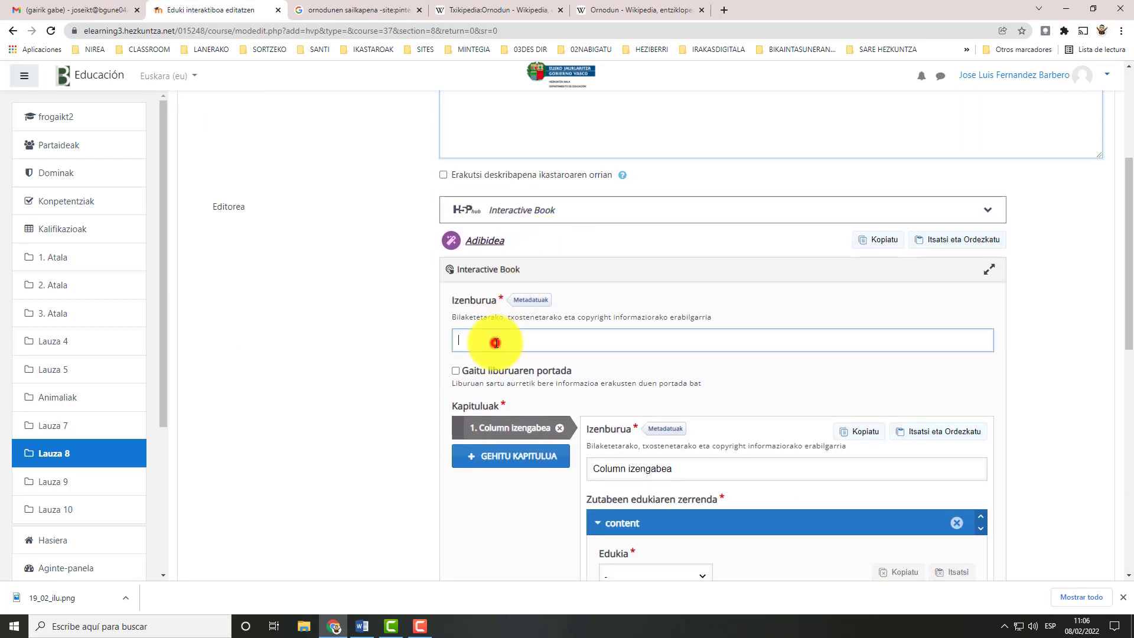
type("Ornodunak")
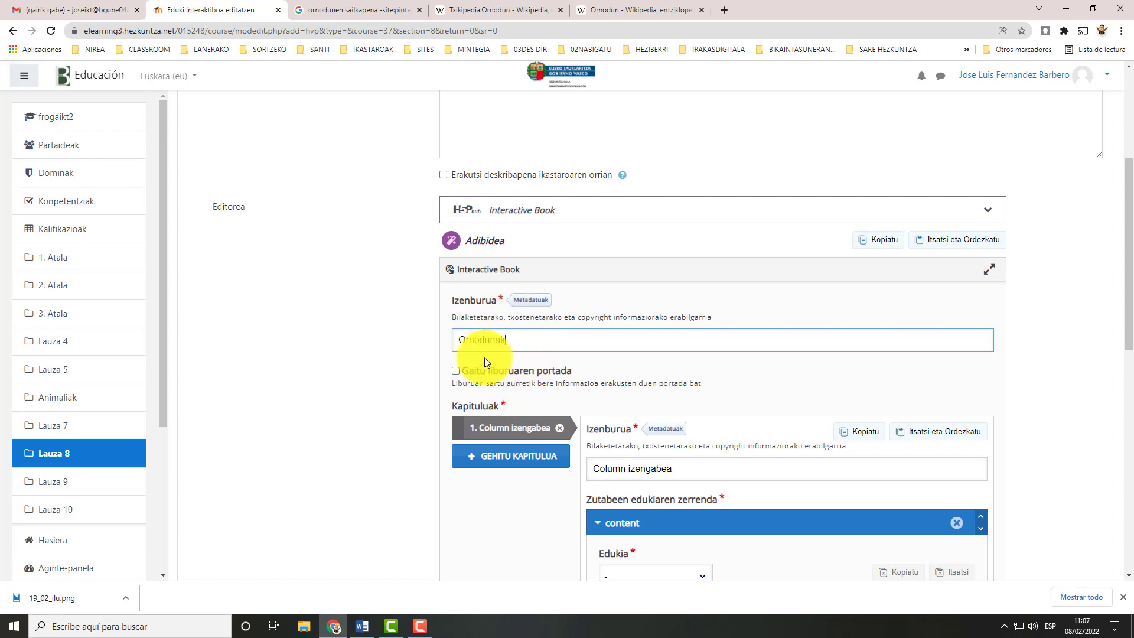
Step: Enable the book cover and enter "Ornodunak" as its cover description
left_click(454, 369)
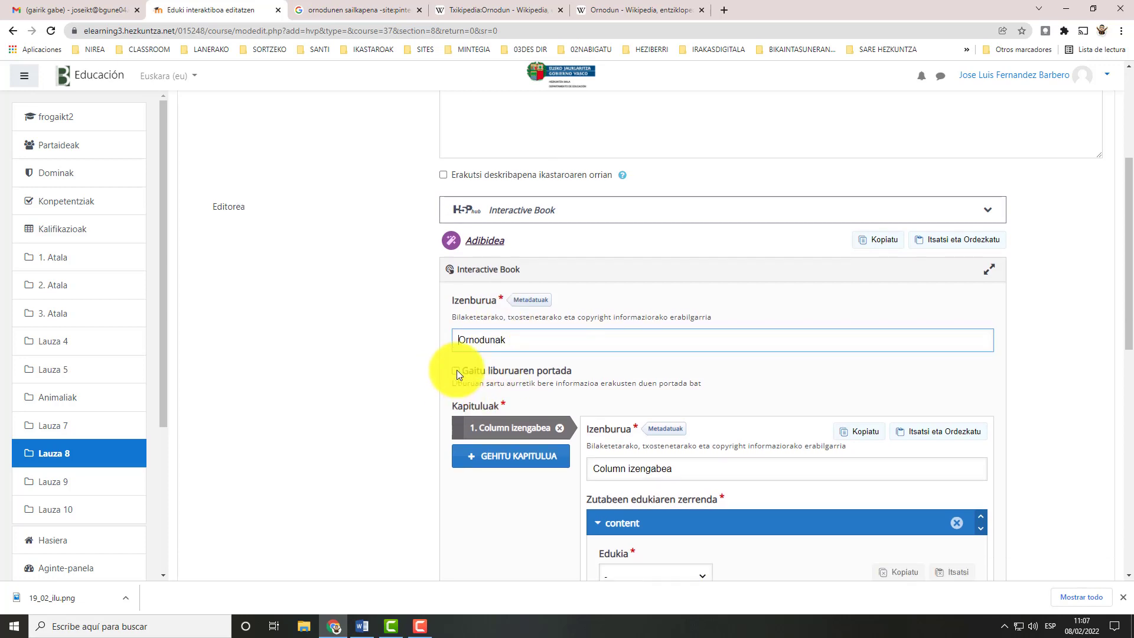
left_click(455, 373)
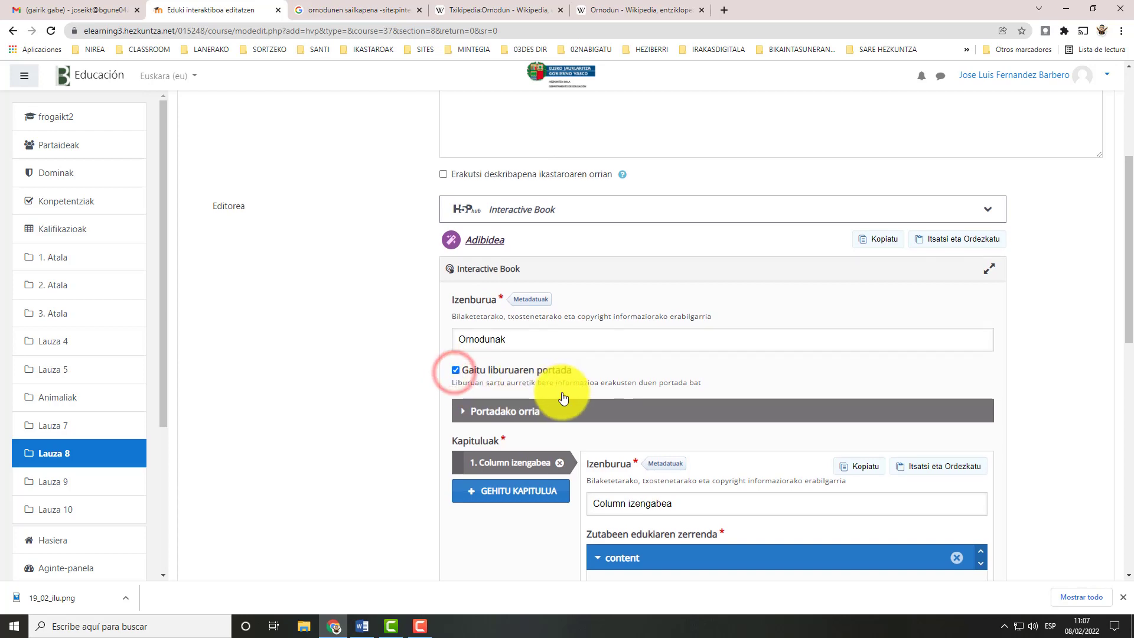
scroll(549, 360, "down", 3)
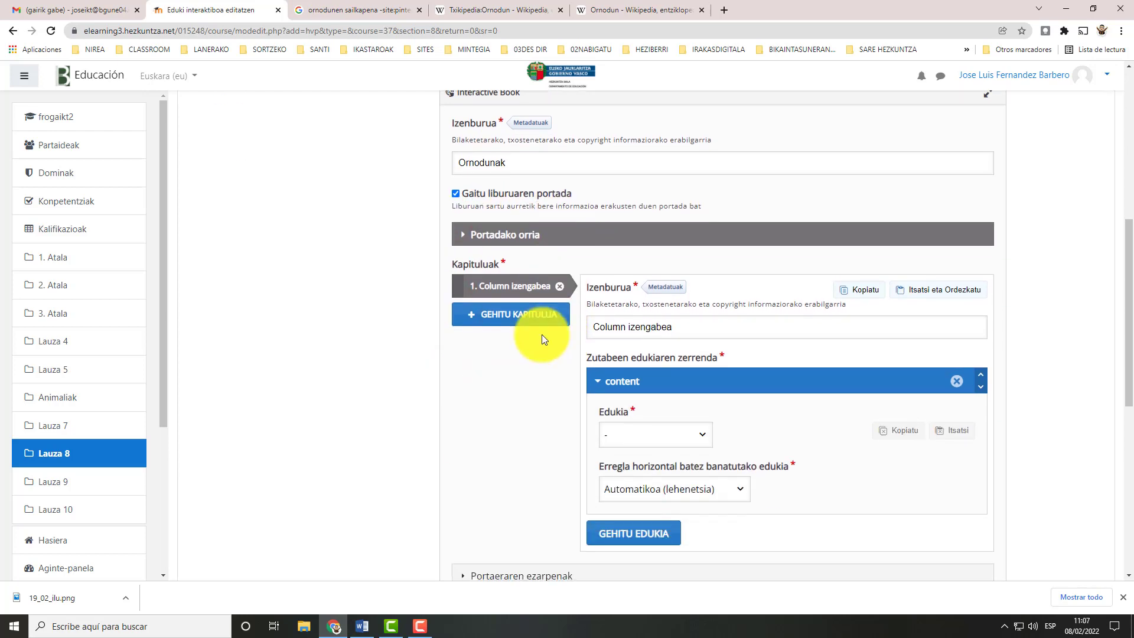
left_click(463, 235)
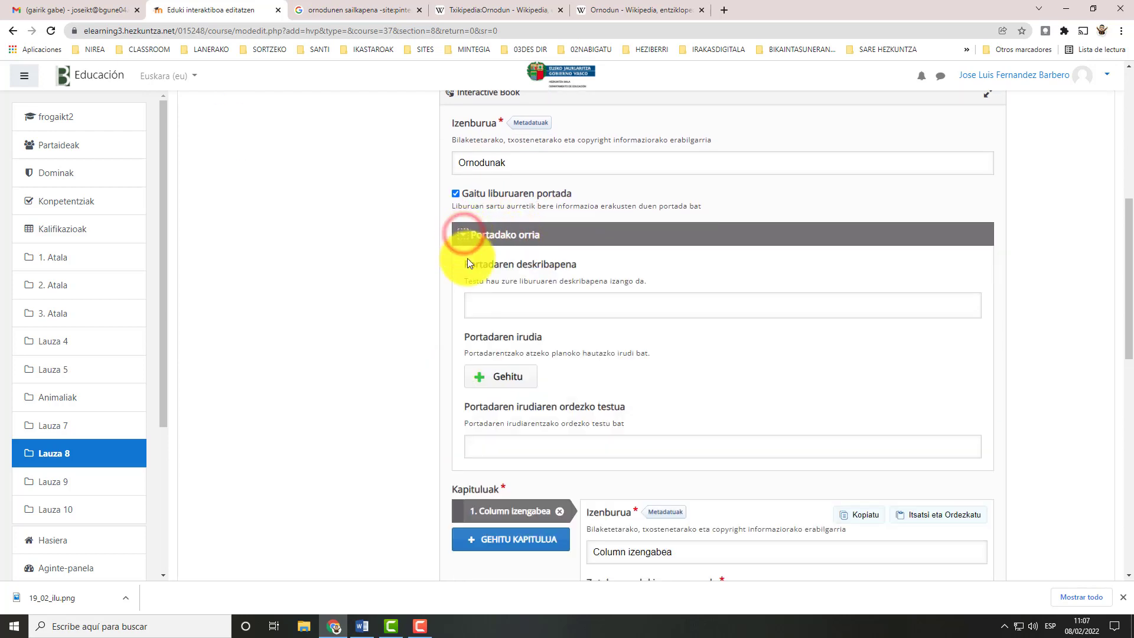
left_click(503, 311)
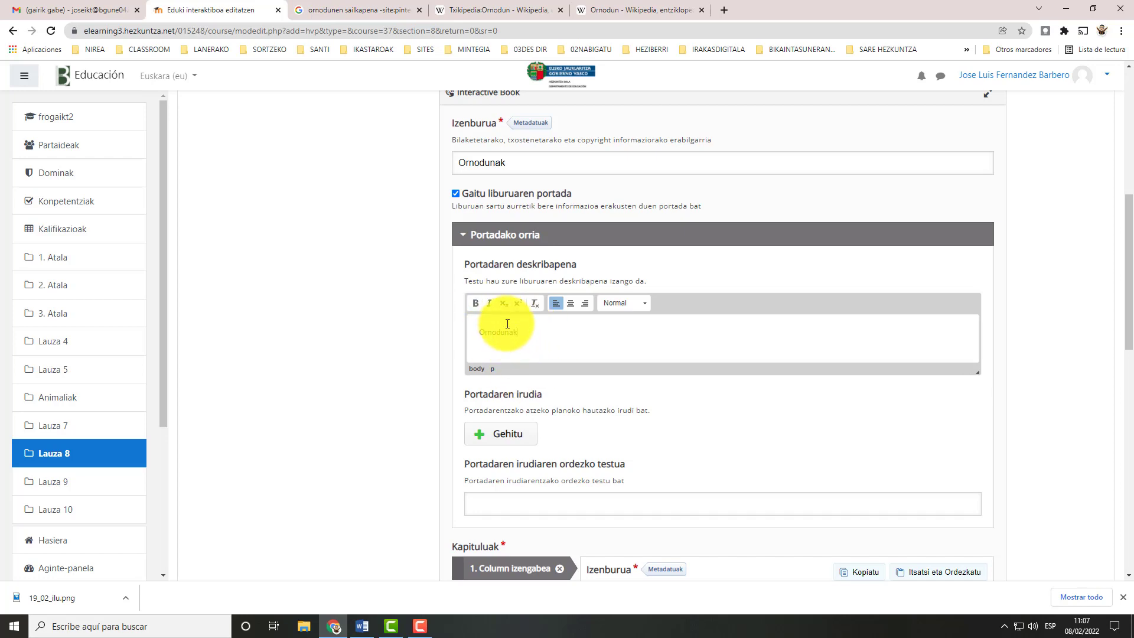
Step: Add the cow picture frisona-1280x720.jpg as the cover image and set its alternative text to "Behia"
left_click(508, 435)
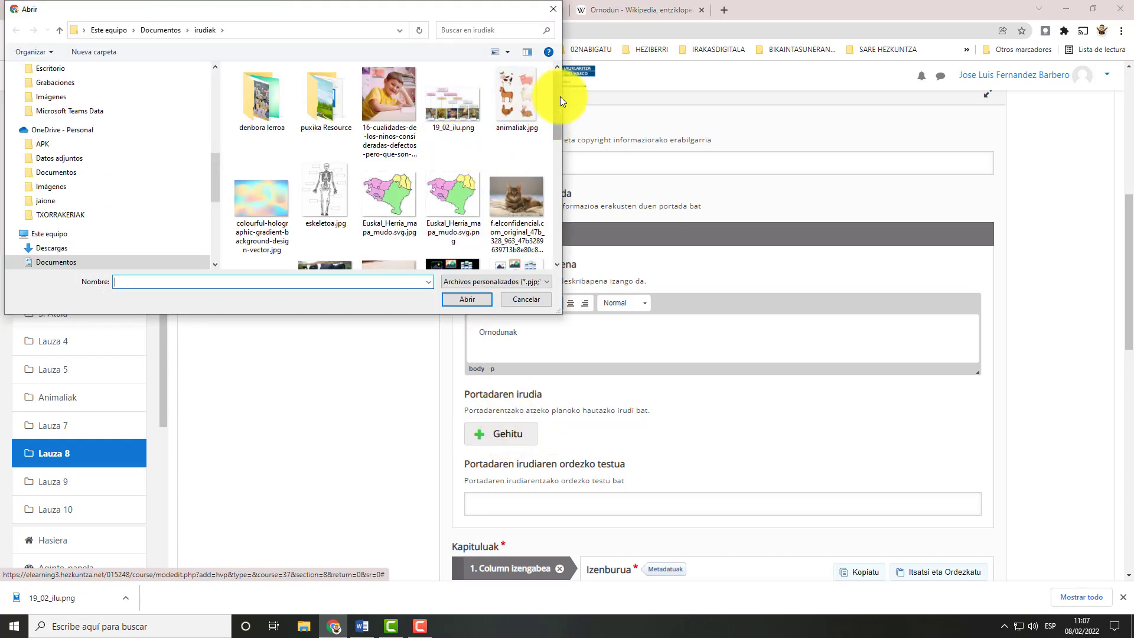
left_click_drag(560, 97, 559, 142)
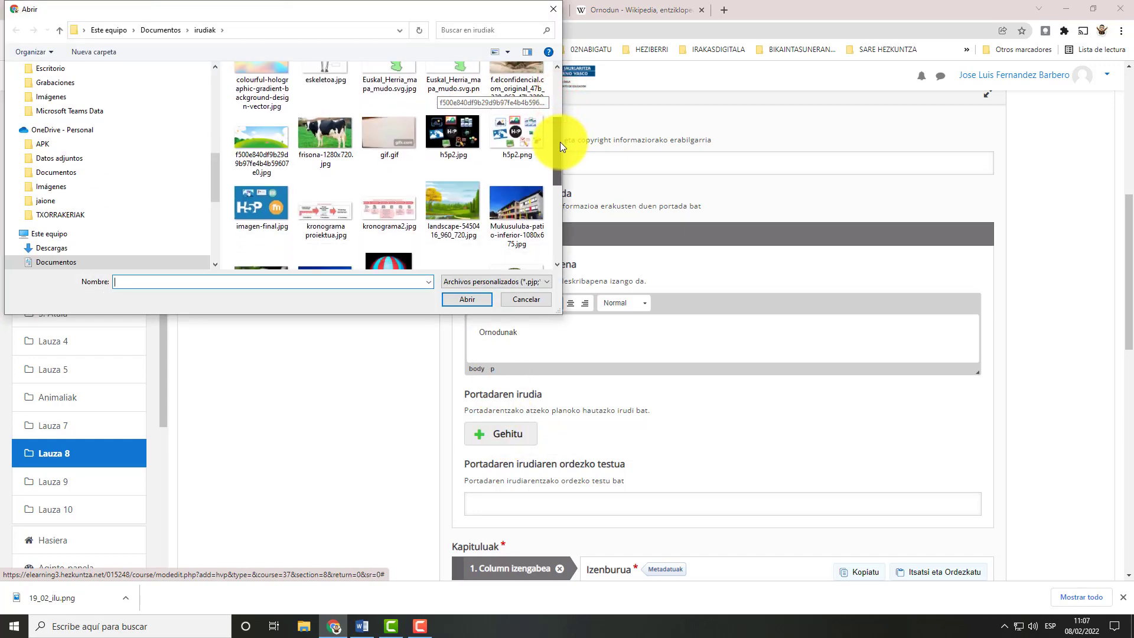
double_click(326, 137)
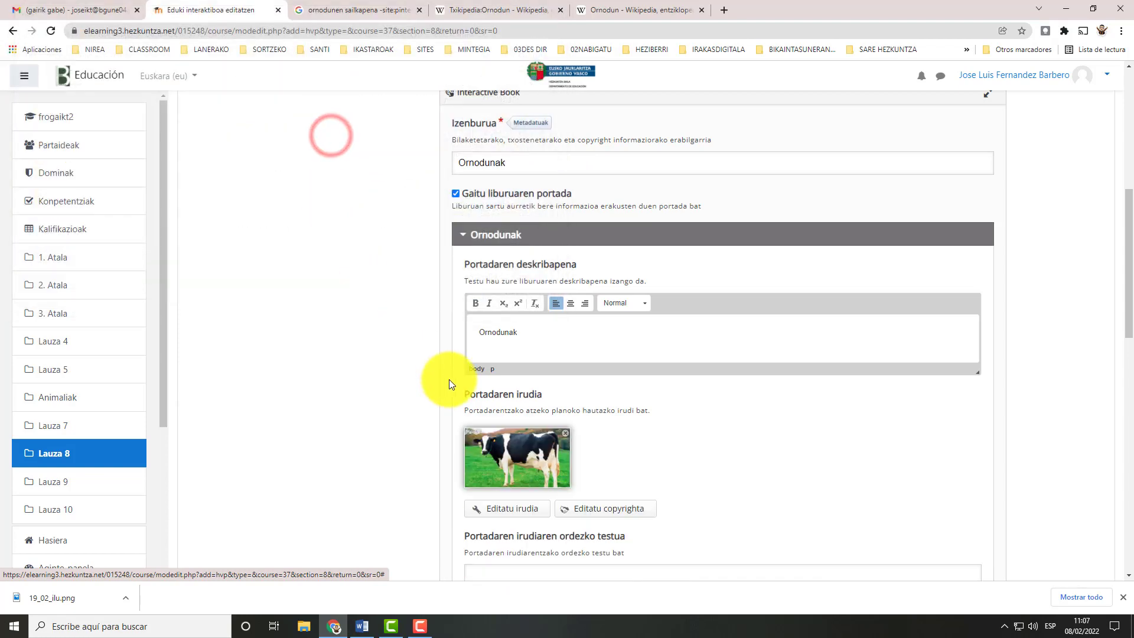
scroll(454, 366, "down", 2)
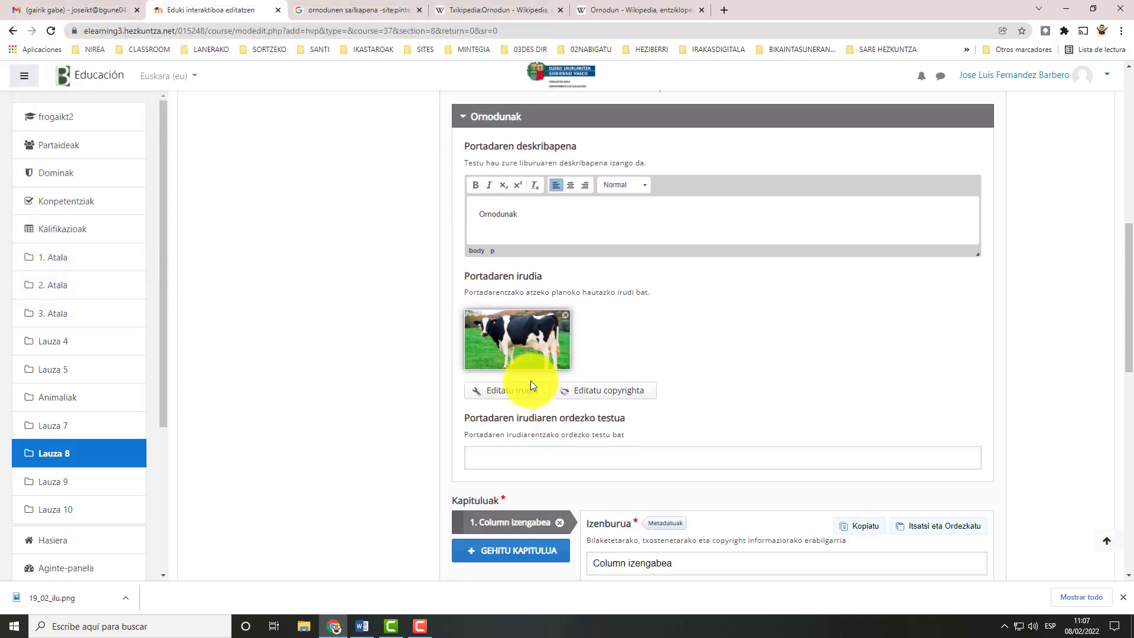
left_click(506, 463)
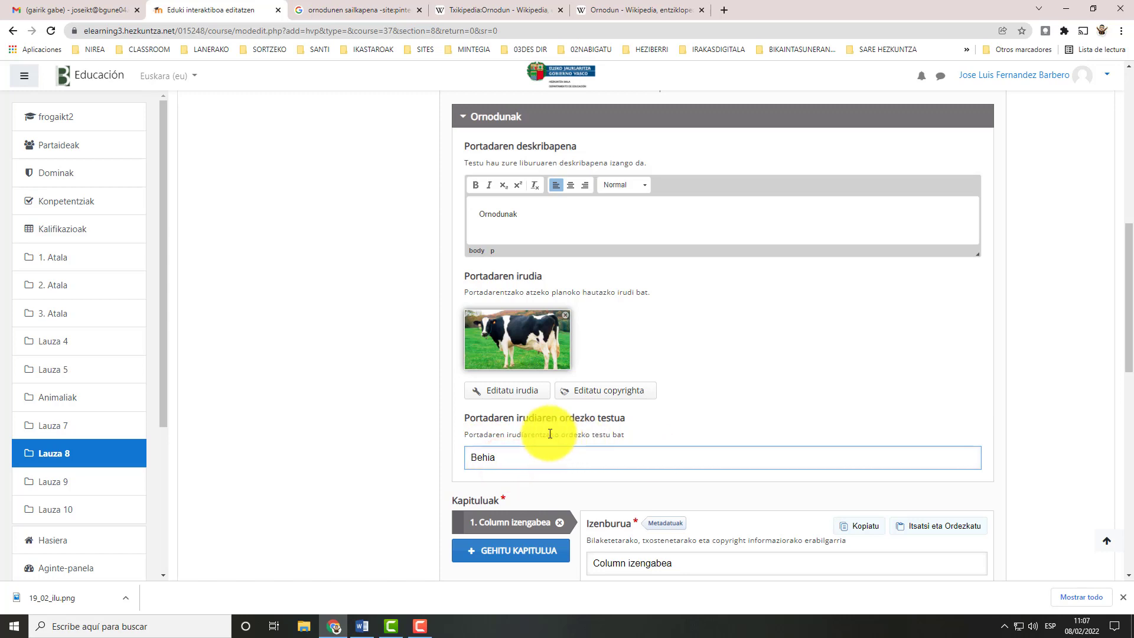
Step: Add a second line reading "Ornodunen informazioa" to the cover description
scroll(585, 374, "up", 1)
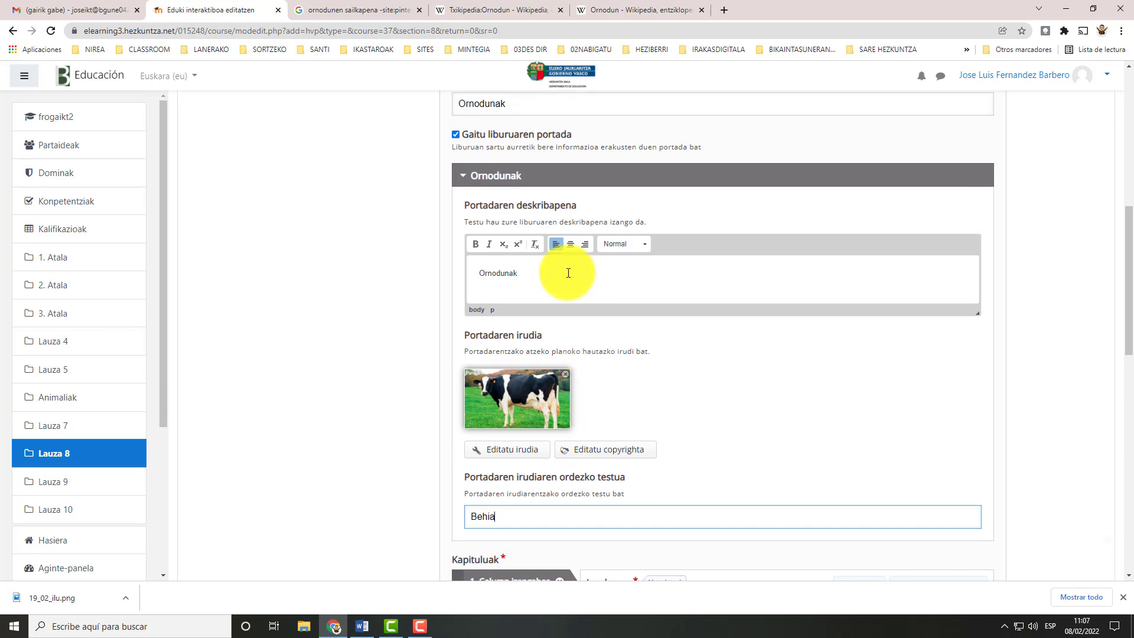
left_click(520, 273)
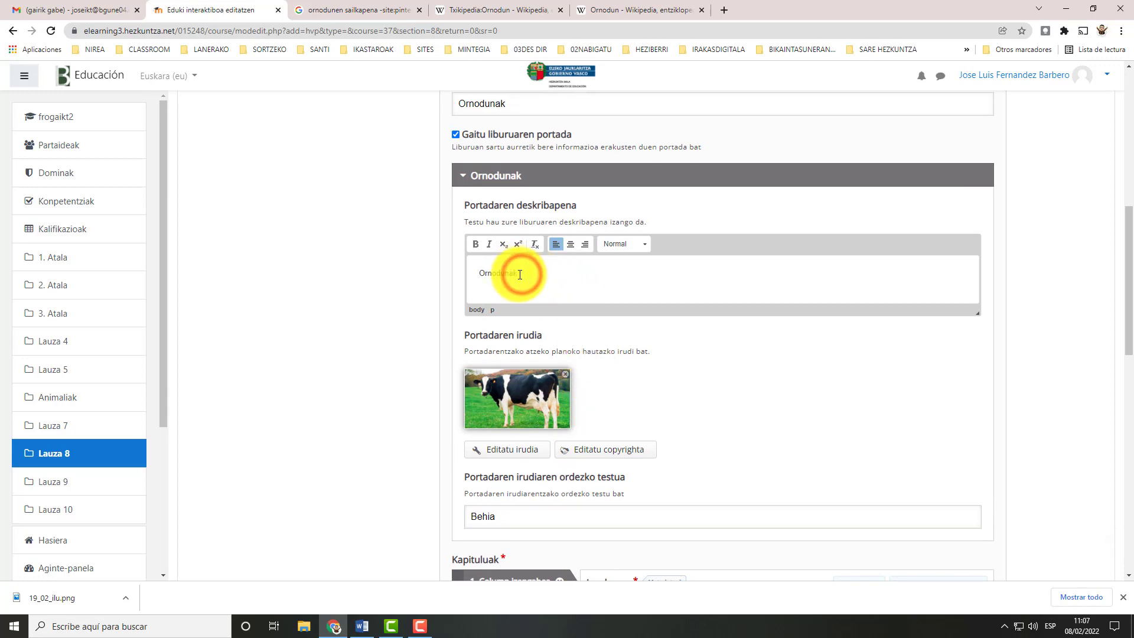
key("Return")
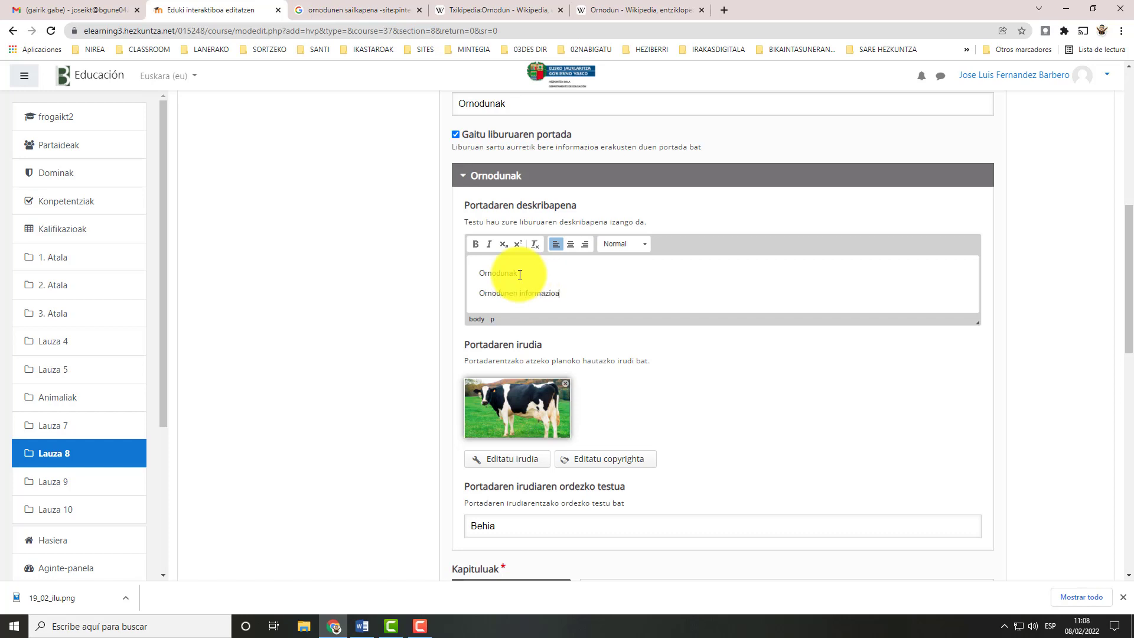
scroll(544, 324, "down", 2)
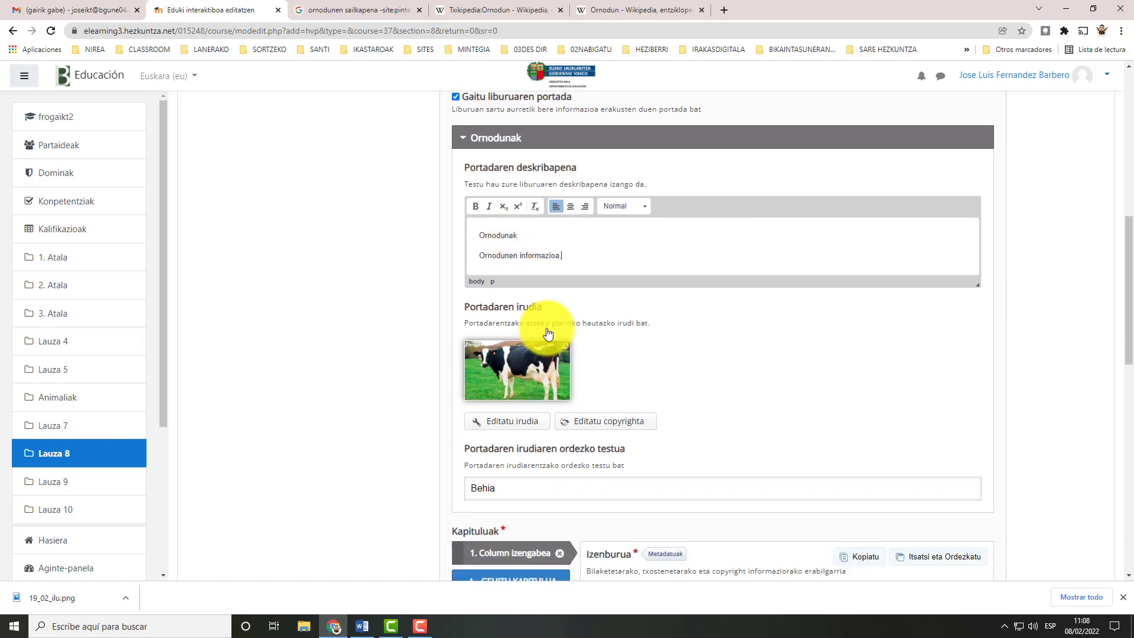
scroll(539, 183, "up", 2)
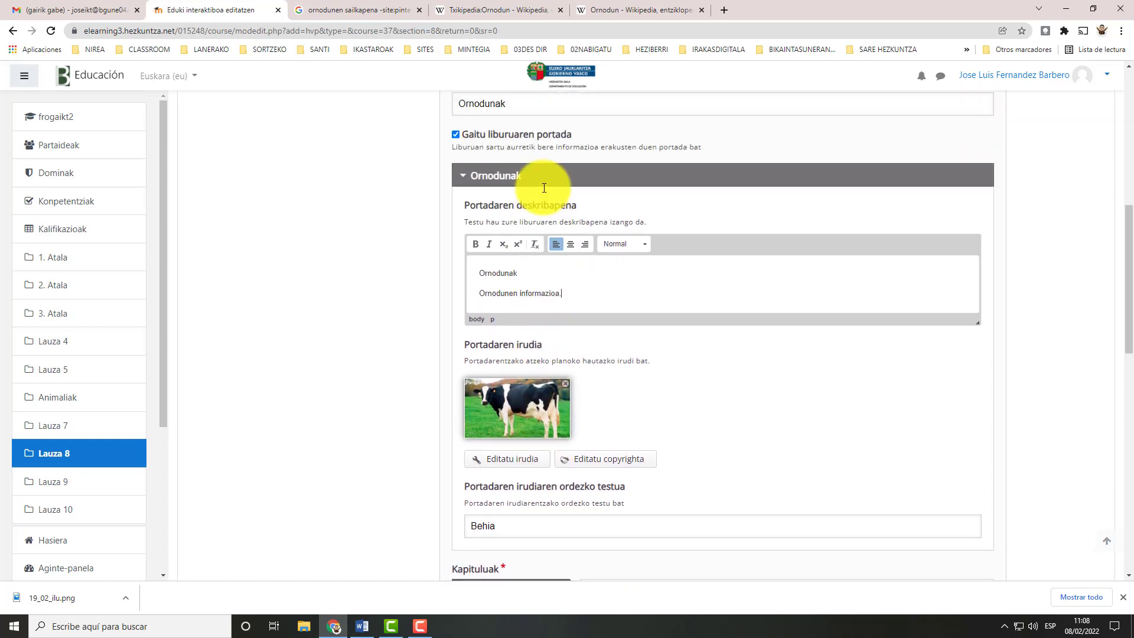
Step: Rename the book's first chapter as "Ezaugarriak"
scroll(493, 219, "down", 6)
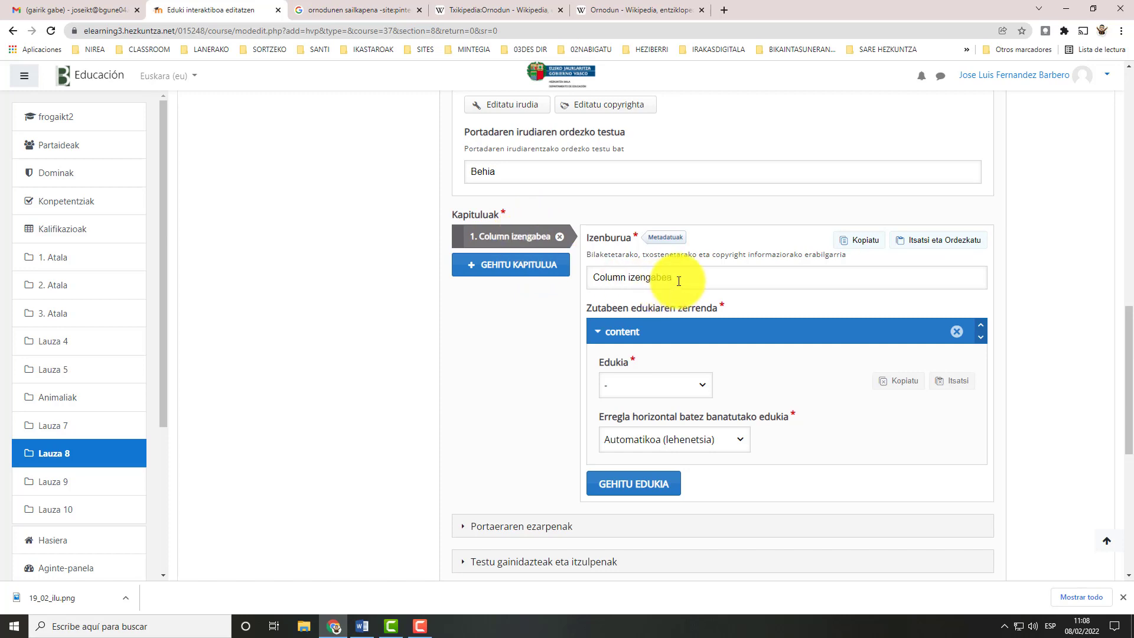
left_click_drag(679, 281, 579, 285)
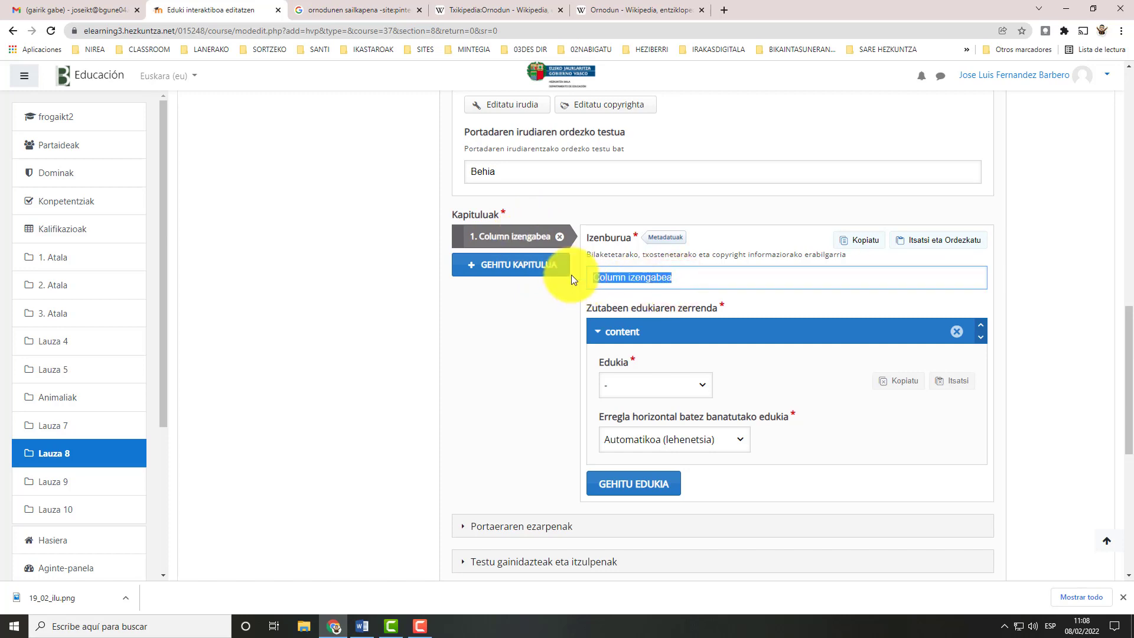
type("Ezau")
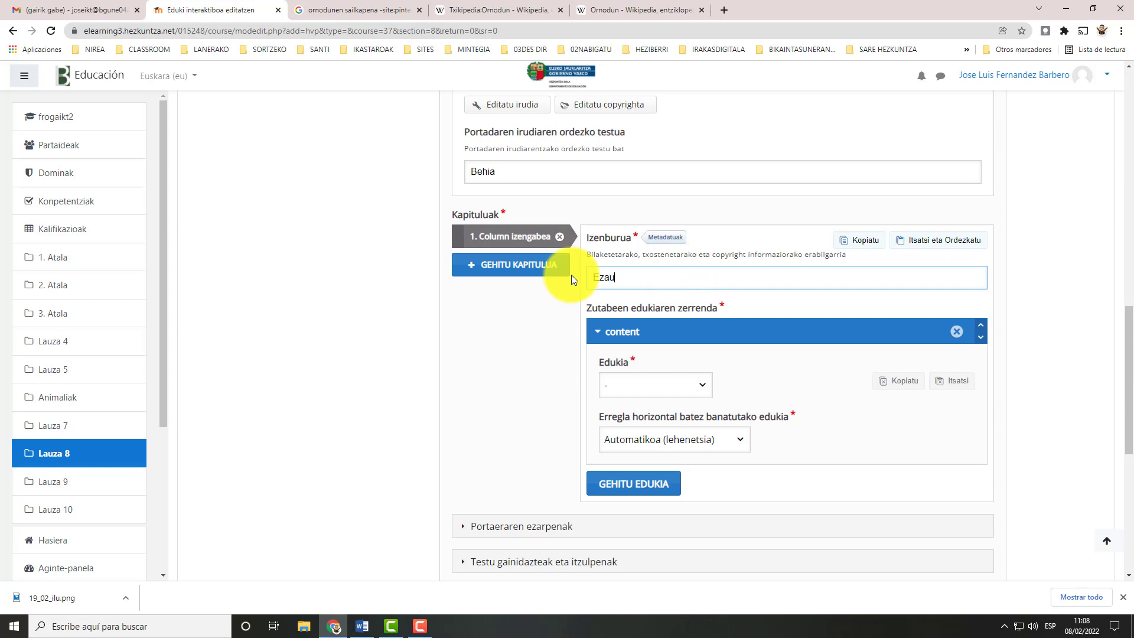
type("garriak")
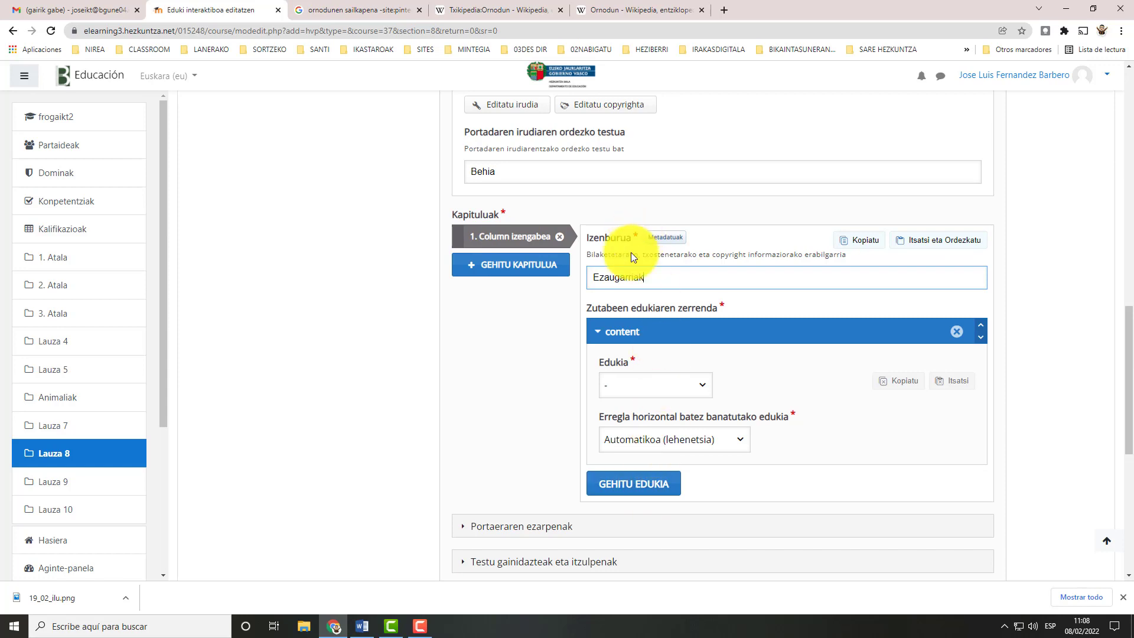
Step: Set the Ezaugarriak chapter's first content element to Text and open its text area for editing
left_click(704, 387)
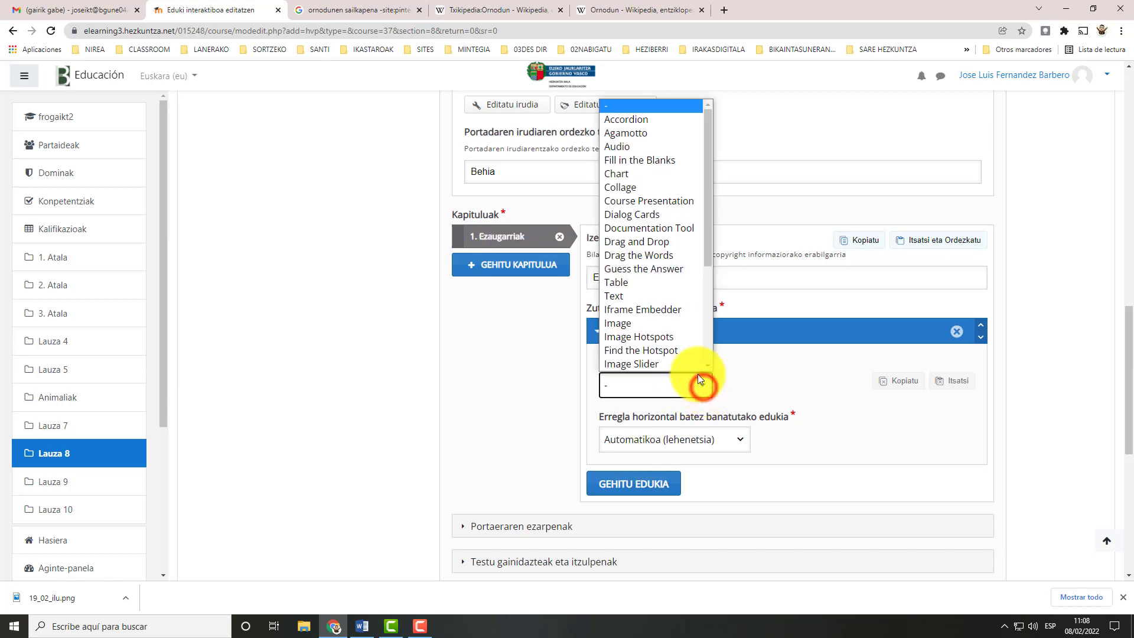
mouse_move(710, 179)
left_mouse_down()
mouse_move(707, 296)
mouse_move(716, 196)
left_mouse_up()
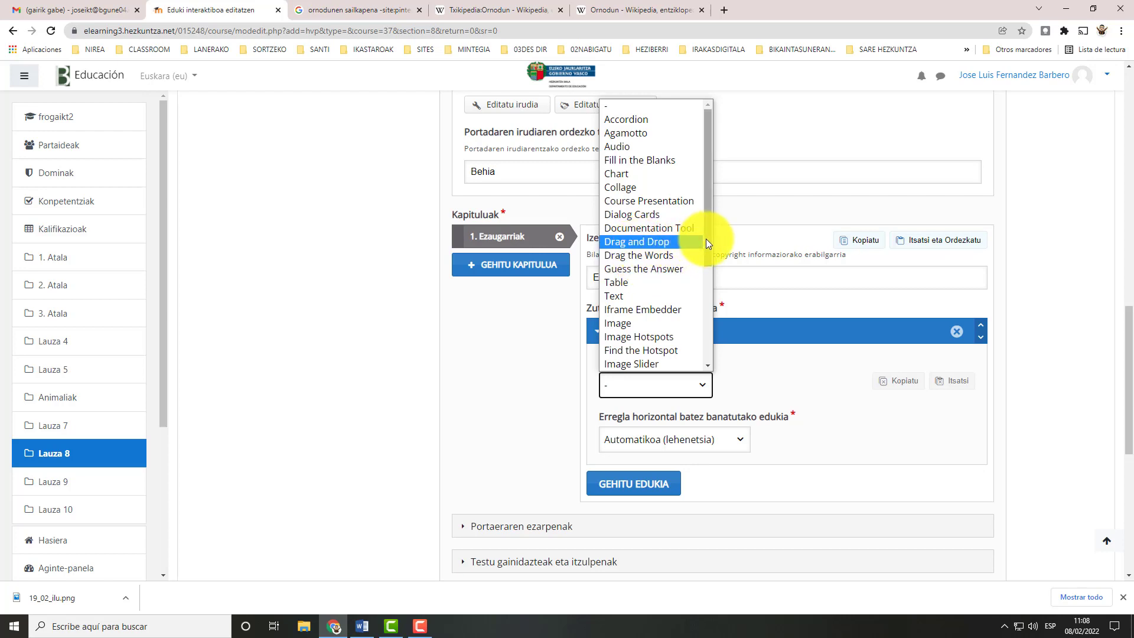
left_click_drag(706, 243, 706, 260)
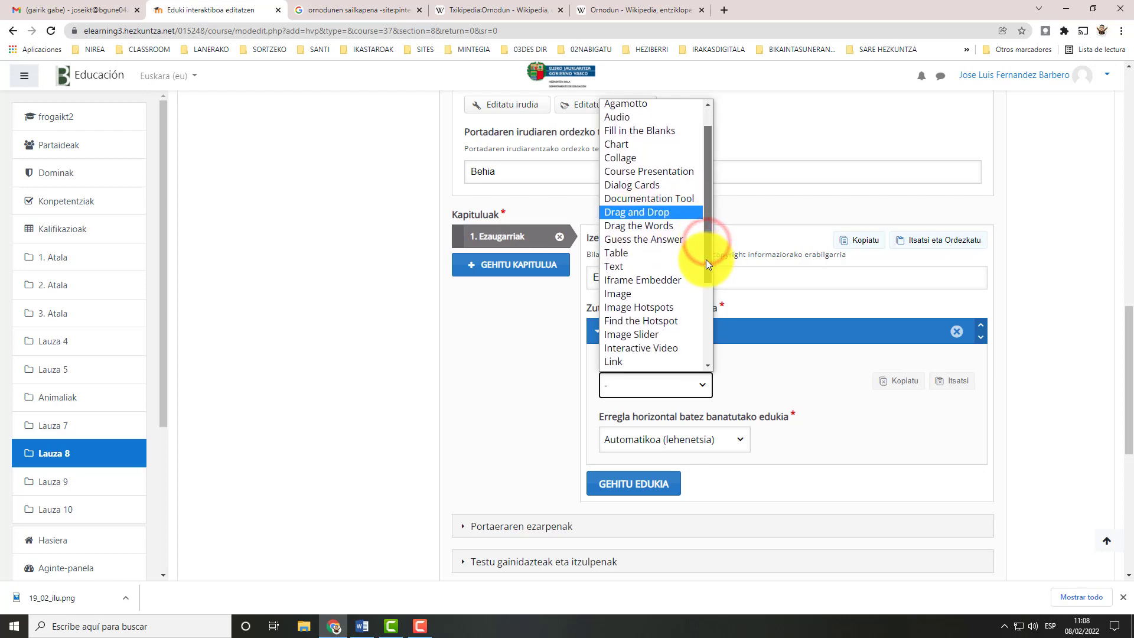
left_click(628, 267)
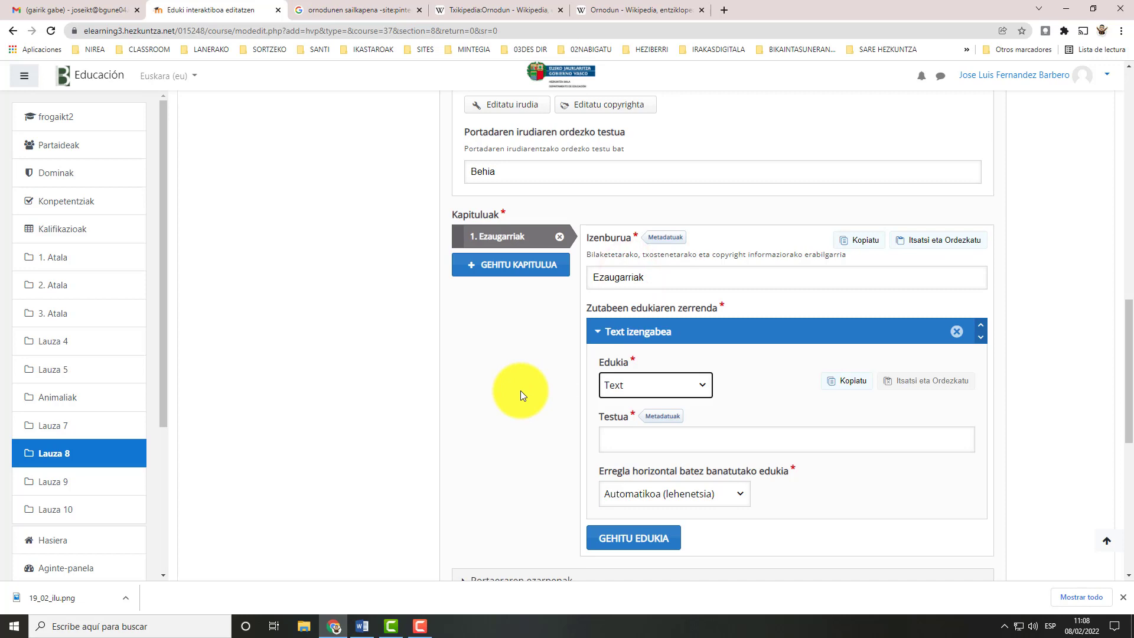
left_click(610, 439)
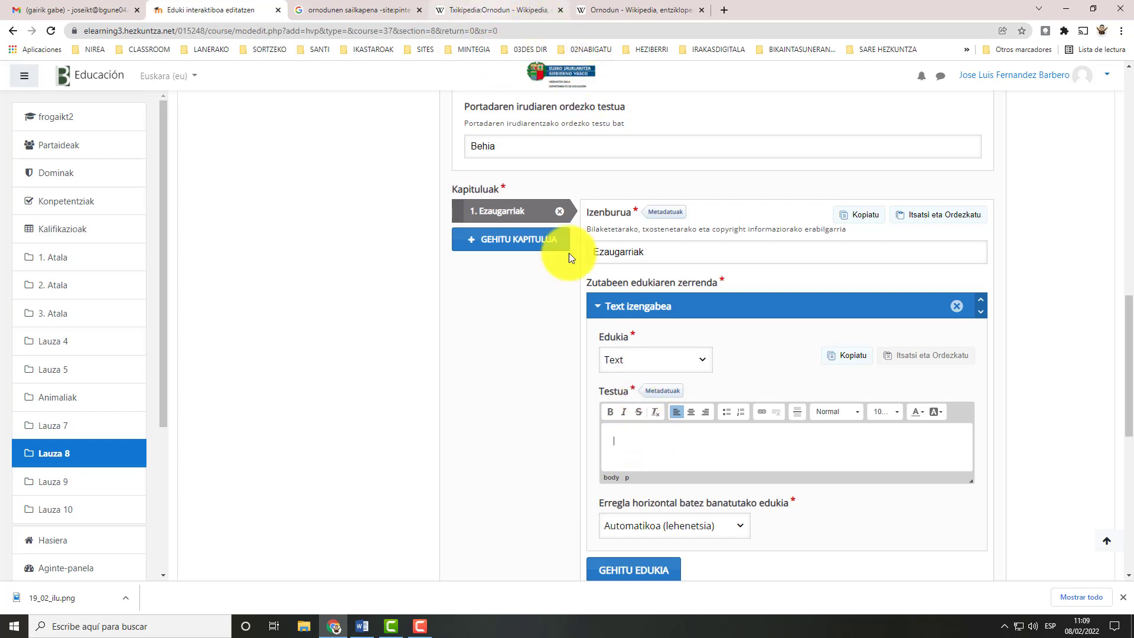
left_click(652, 443)
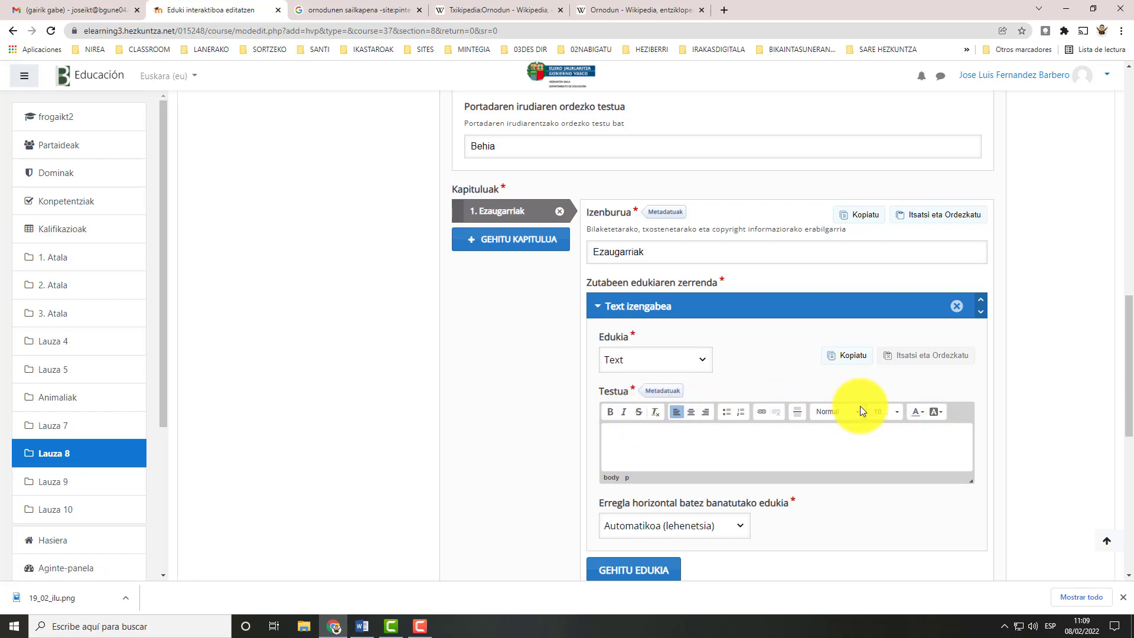
left_click(639, 442)
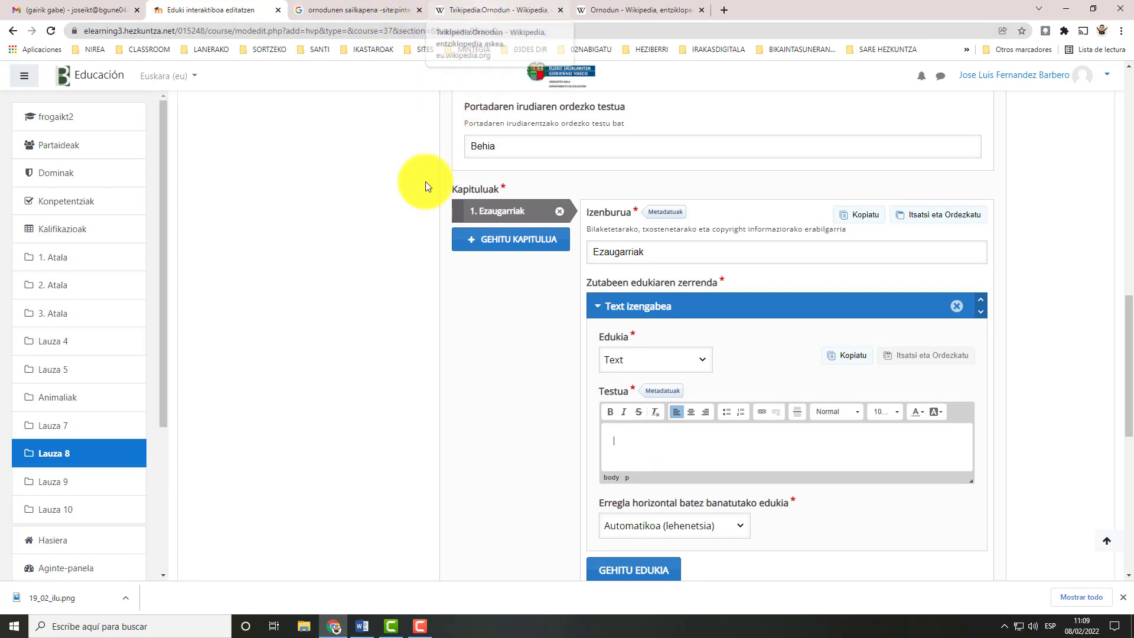
Step: Copy the Ezaugarriak section's body text, including its bulleted list, from the Basque Wikipedia article Ornodun
left_click(522, 10)
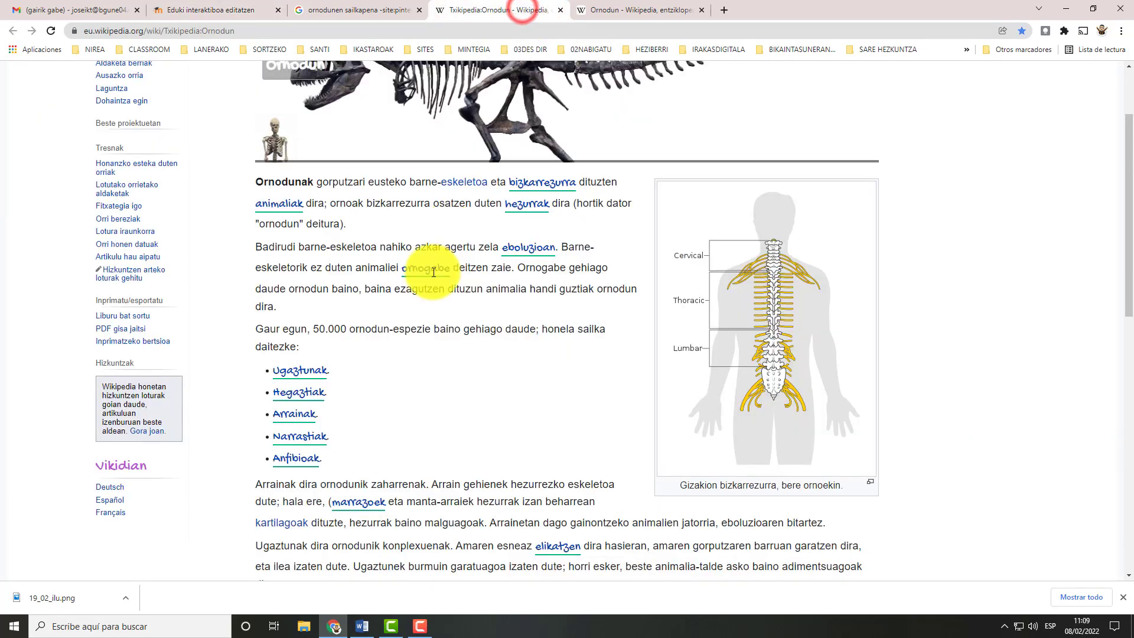
left_click(618, 13)
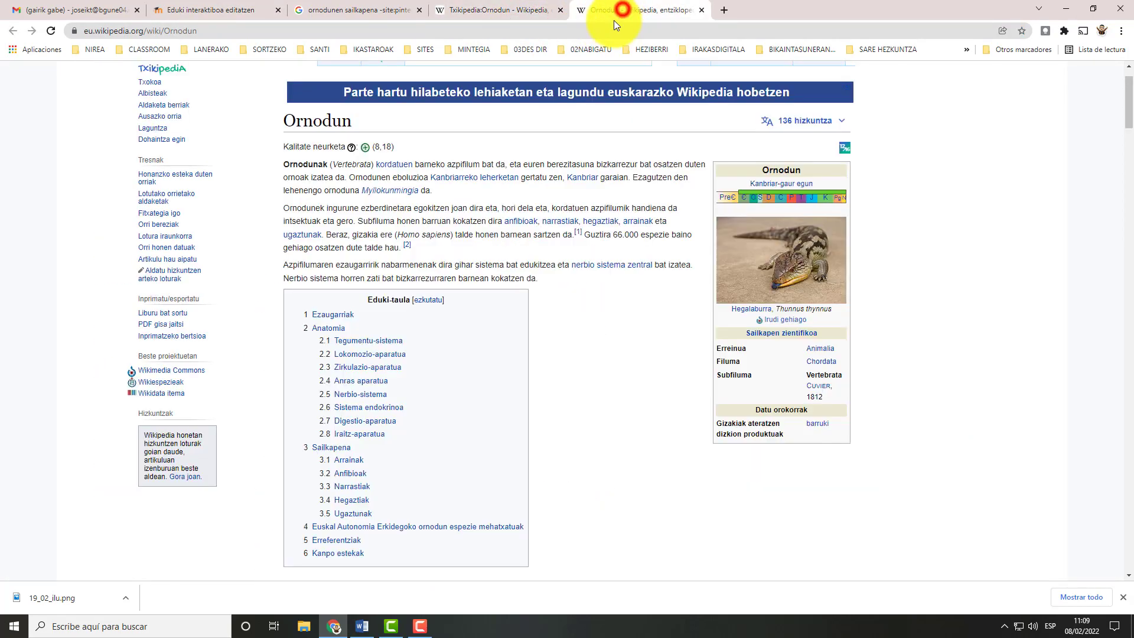
scroll(466, 428, "down", 7)
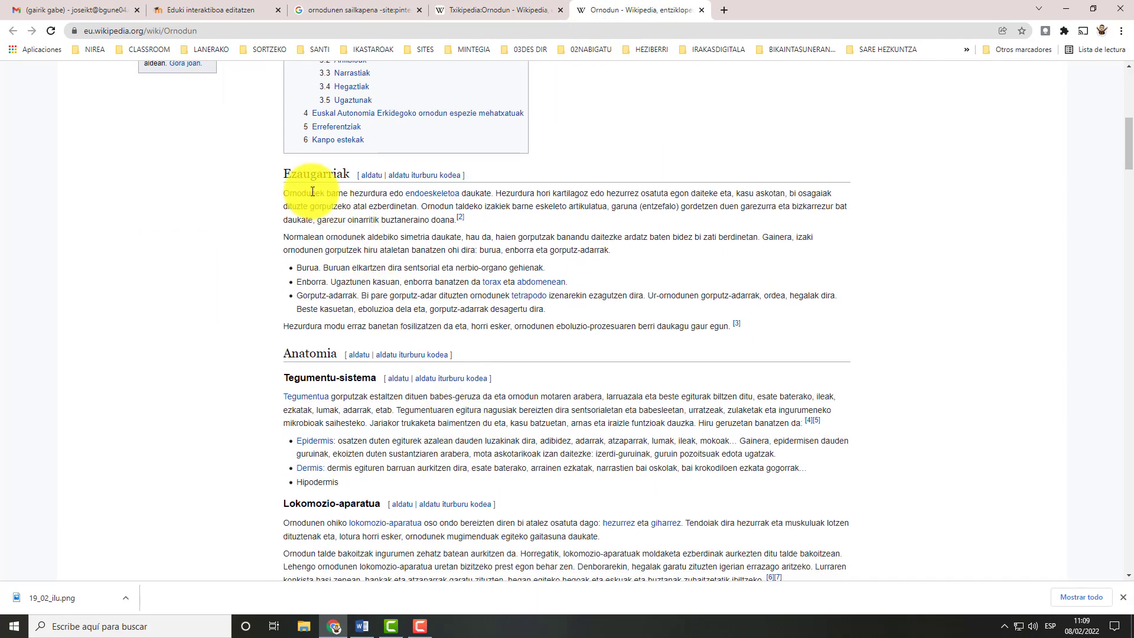
left_click(512, 10)
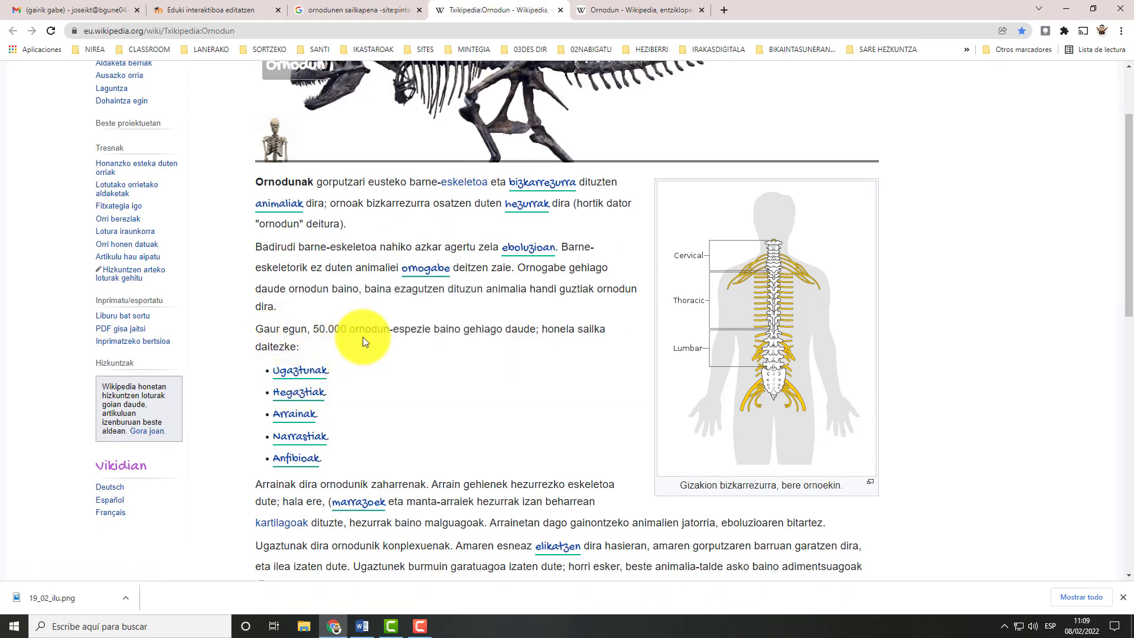
scroll(443, 299, "down", 1)
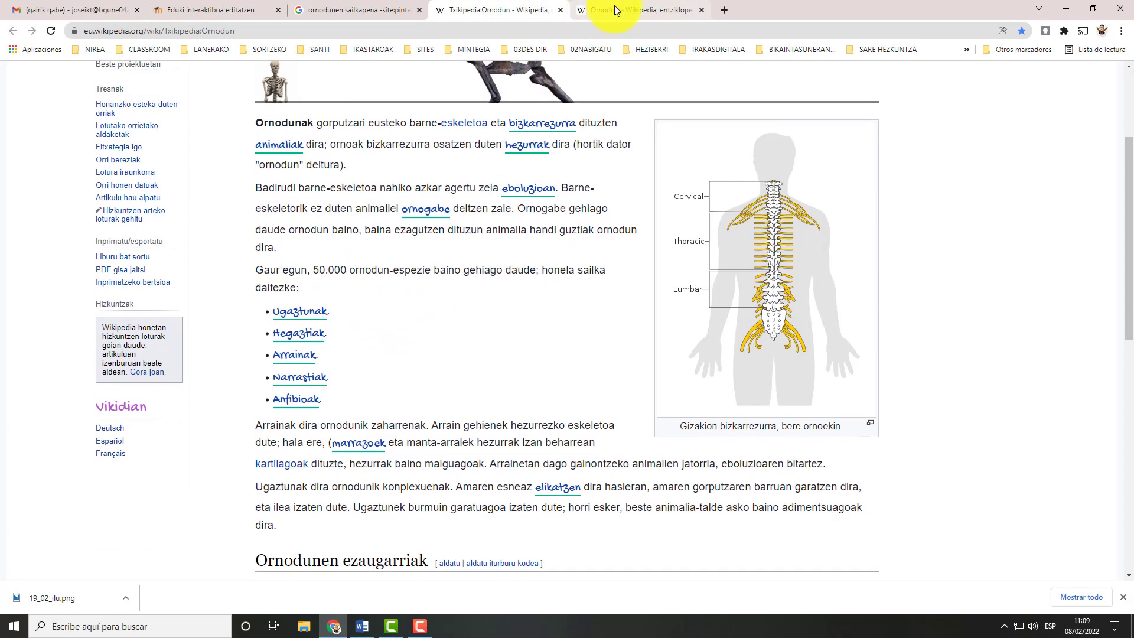
left_click(615, 11)
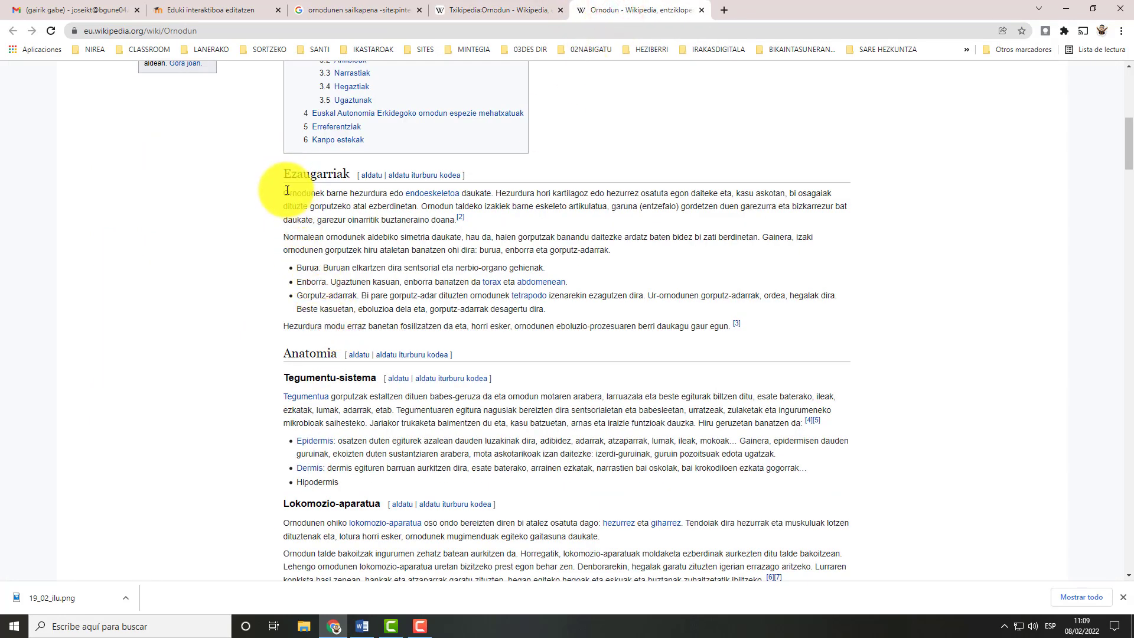
left_click_drag(284, 193, 784, 336)
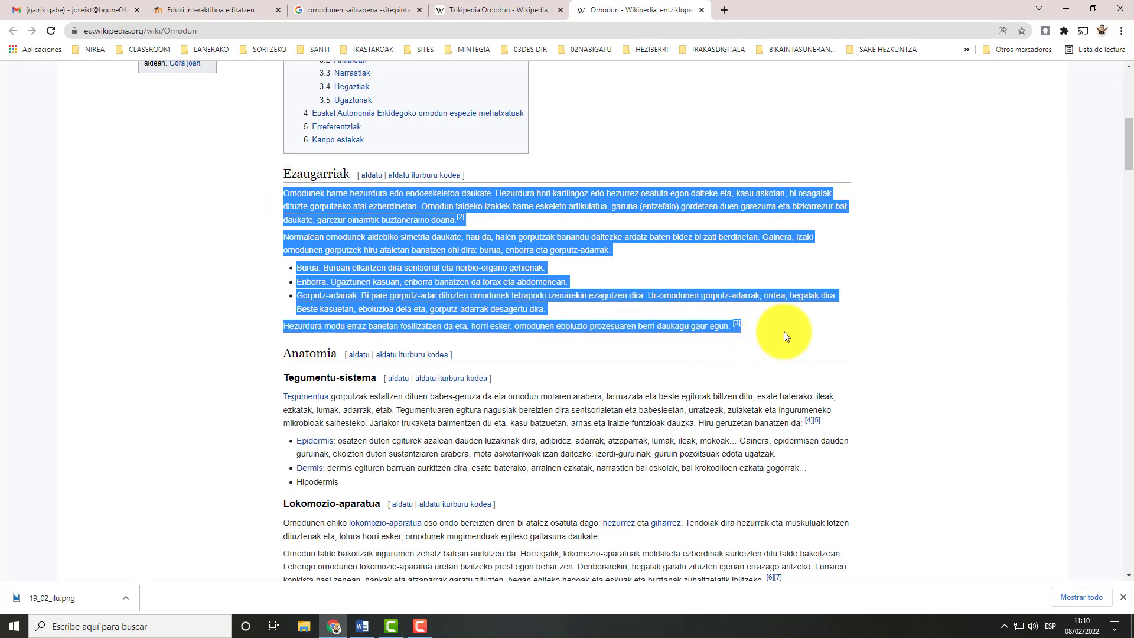
right_click(425, 245)
left_click(459, 257)
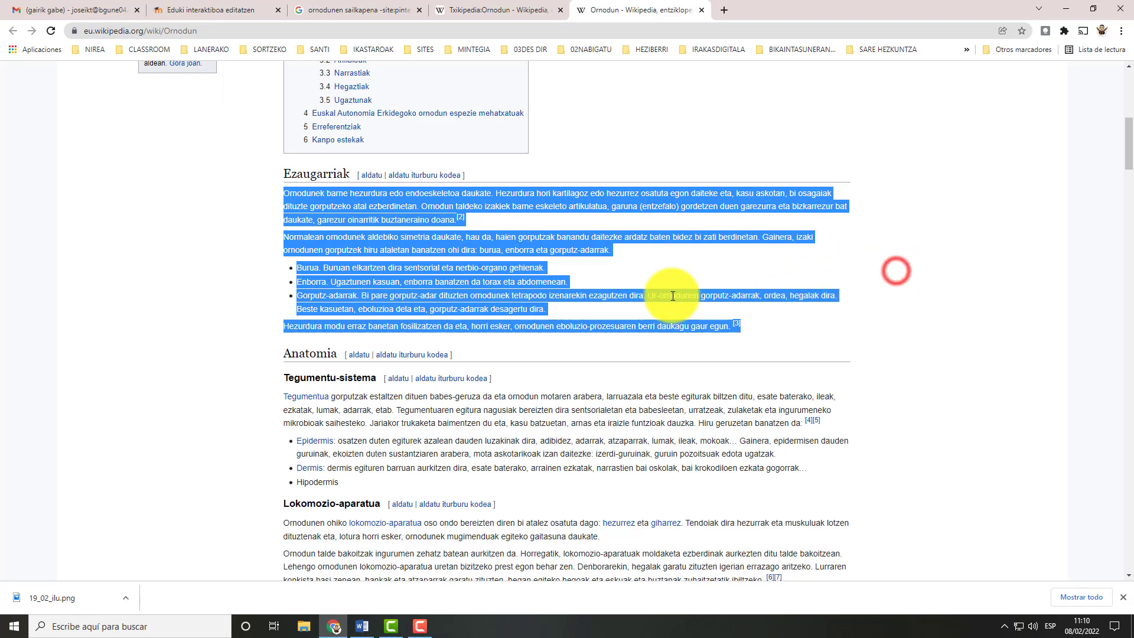
left_click(614, 269)
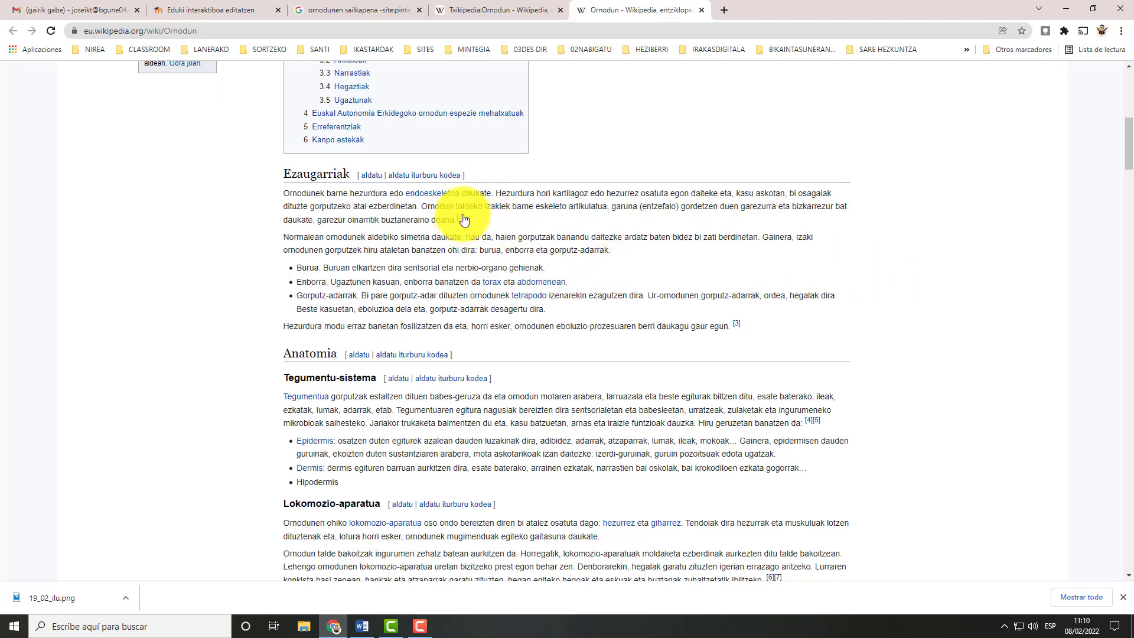
Step: Switch to the blank Word document and paste the copied Wikipedia text as plain text without formatting or links
mouse_move(460, 217)
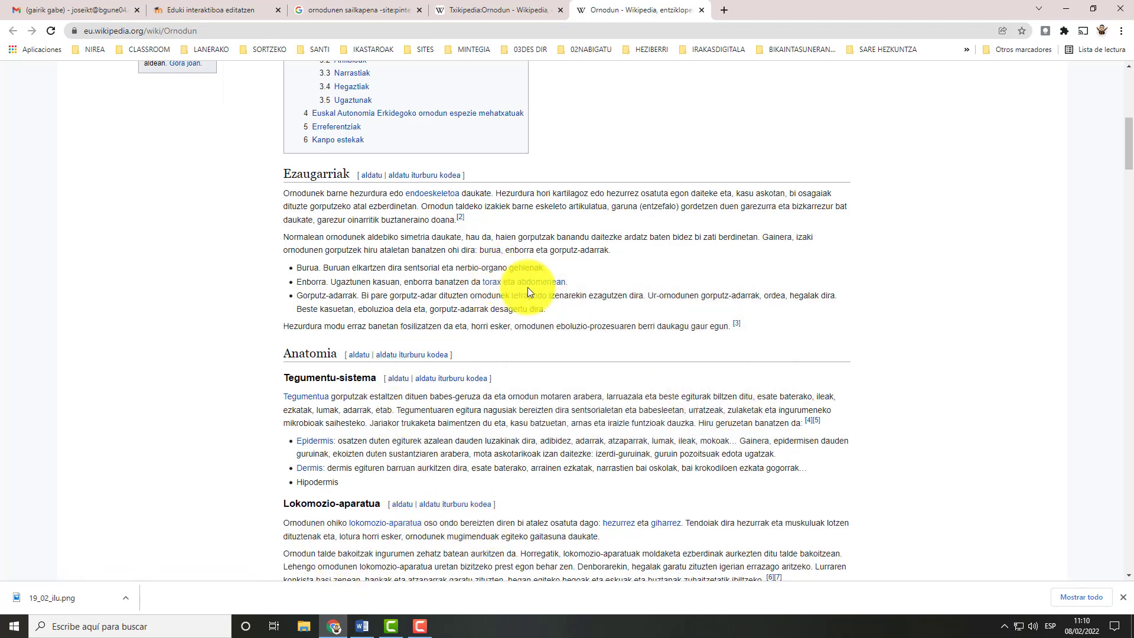
left_click(361, 631)
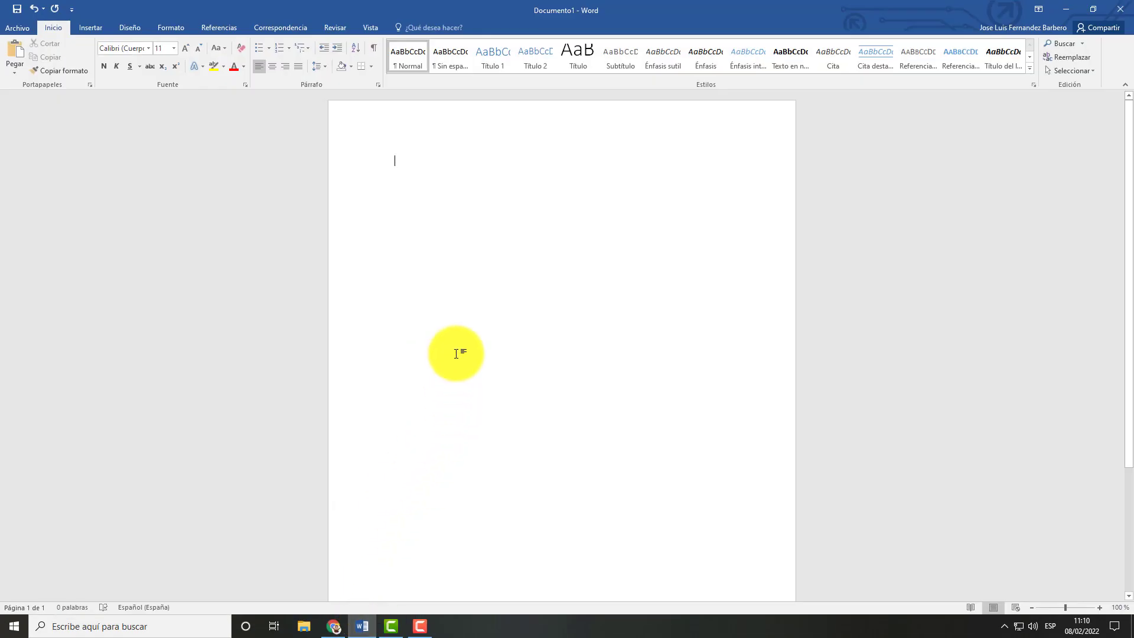
right_click(404, 160)
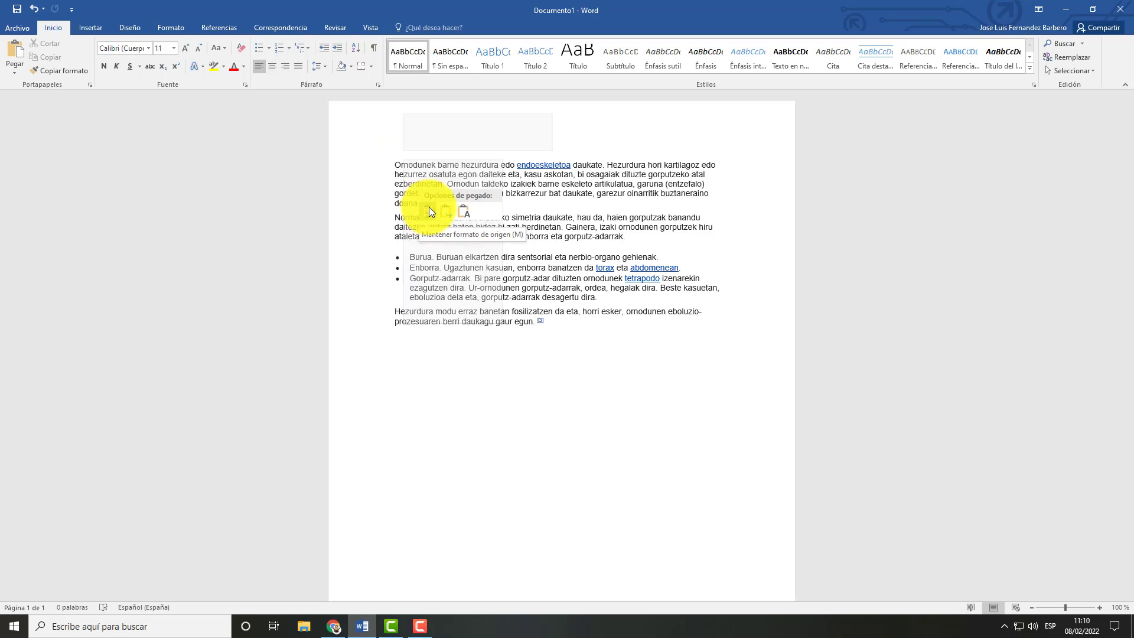
left_click(463, 209)
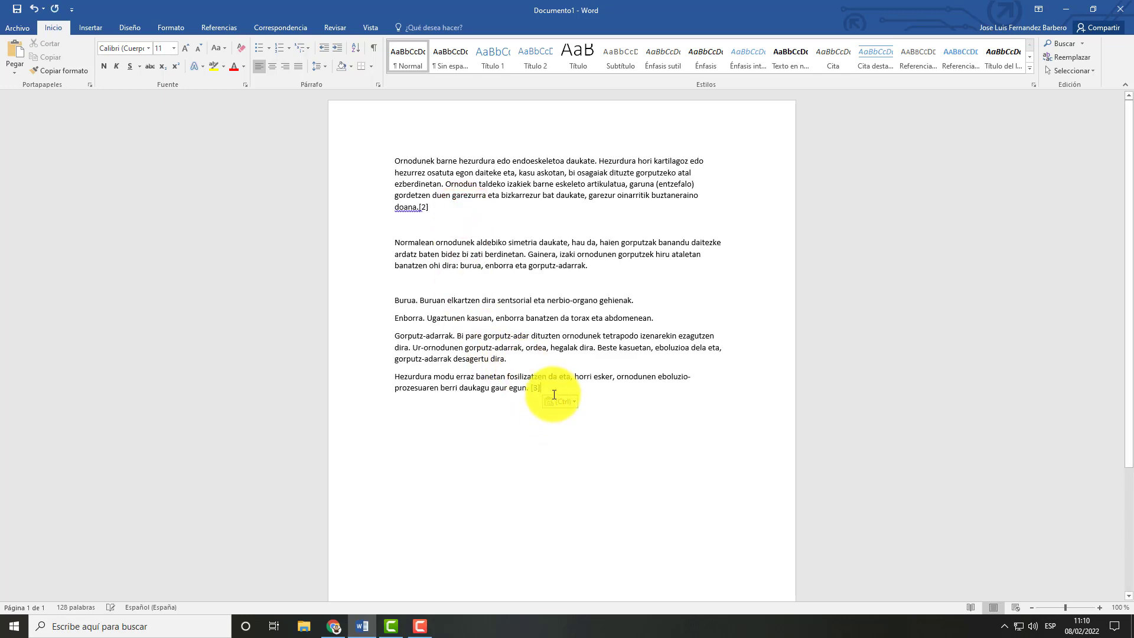
Step: Delete the reference markers [2] and [3] from the ends of the first and last paragraphs
left_click(433, 208)
key("BackSpace")
key("BackSpace")
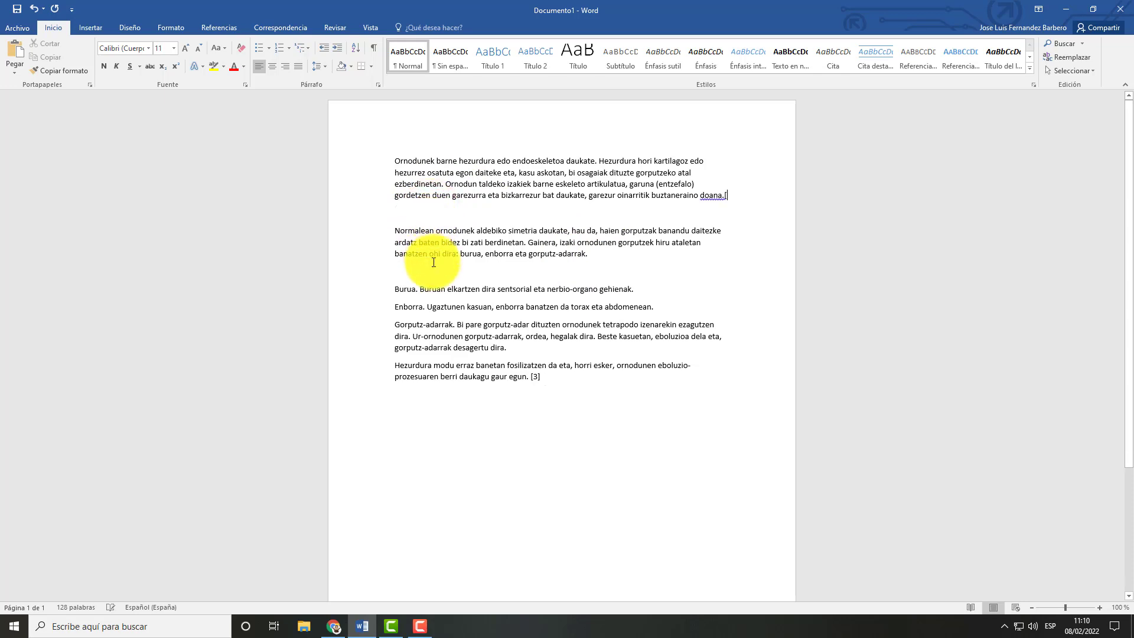
left_click(547, 377)
key("BackSpace")
key("BackSpace")
key("BackSpace")
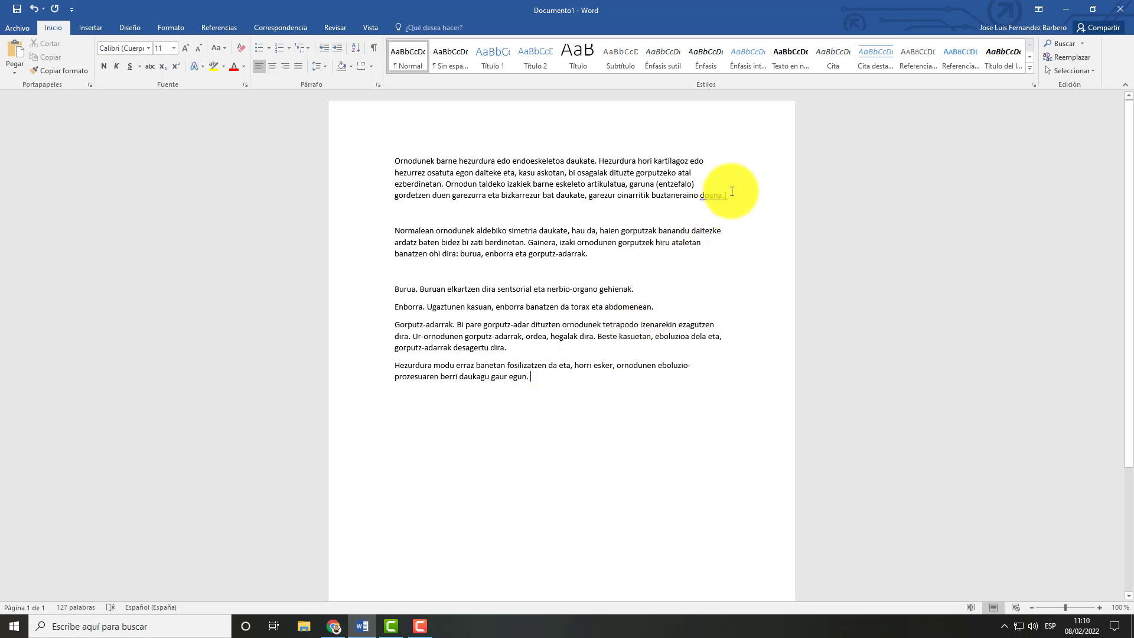
left_click(726, 193)
key("BackSpace")
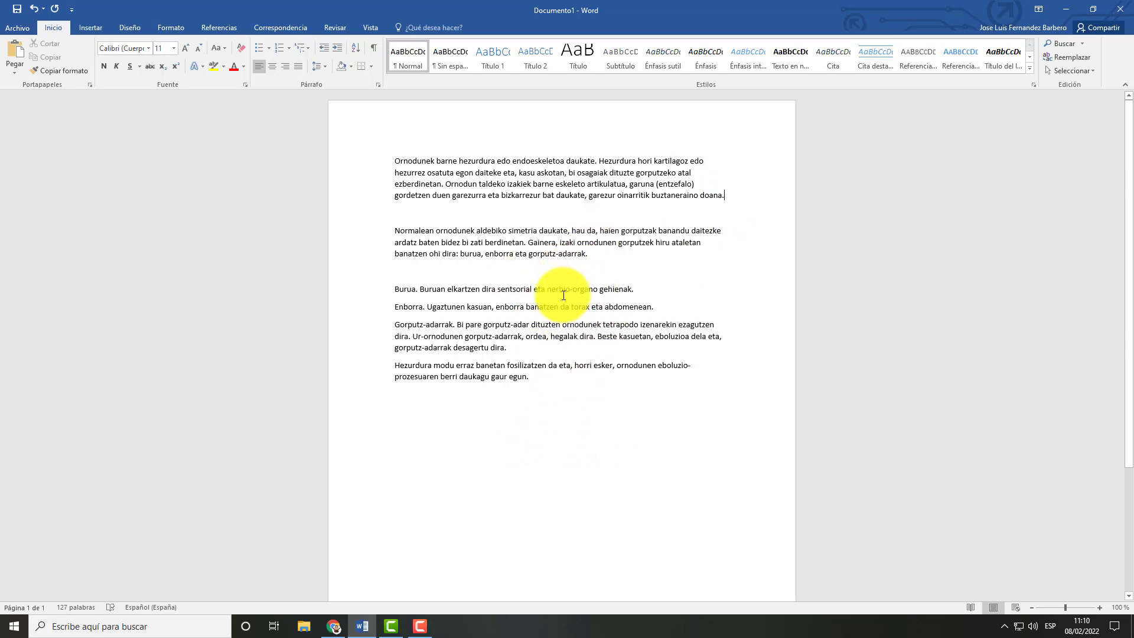
Step: Copy the first two paragraphs of the cleaned text, from "Ornodunek barne hezurdura" to "burua, enborra eta gorputz-adarrak"
left_click(394, 161)
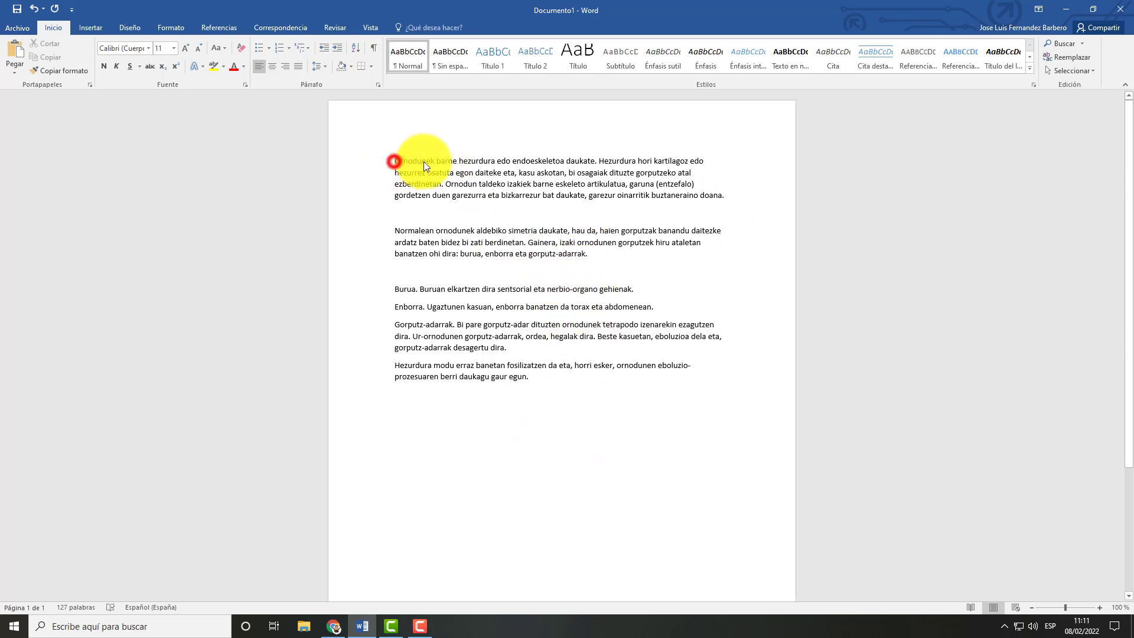
left_click_drag(423, 161, 610, 254)
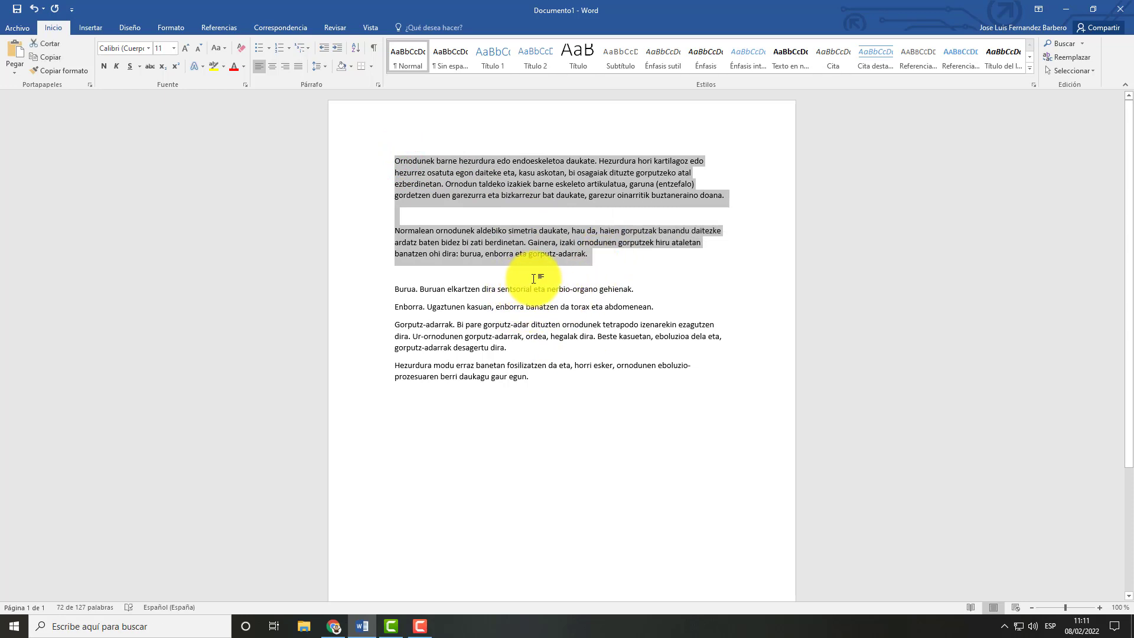
right_click(504, 181)
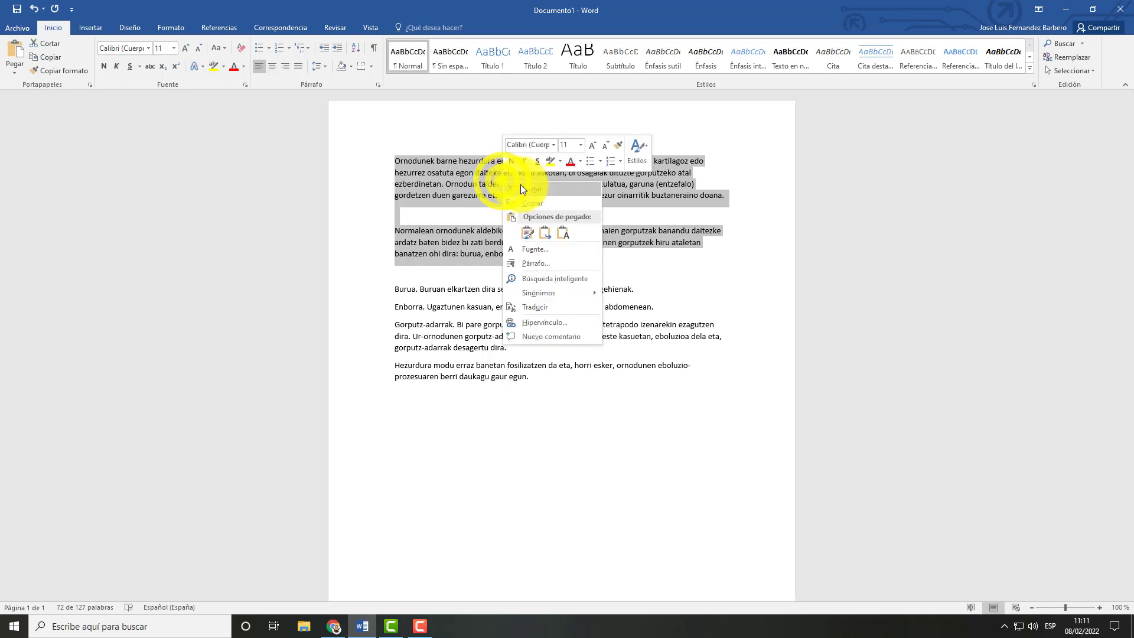
left_click(535, 204)
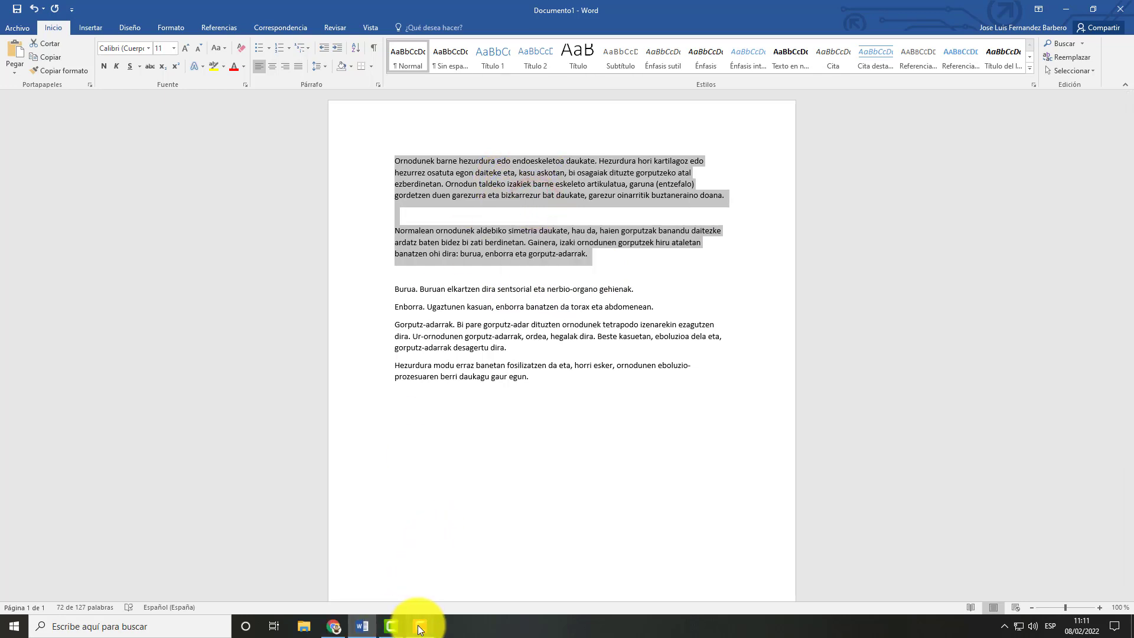
Step: Switch back to the Moodle book editor in Chrome and paste the copied paragraphs into the Ezaugarriak chapter's text area
left_click(332, 621)
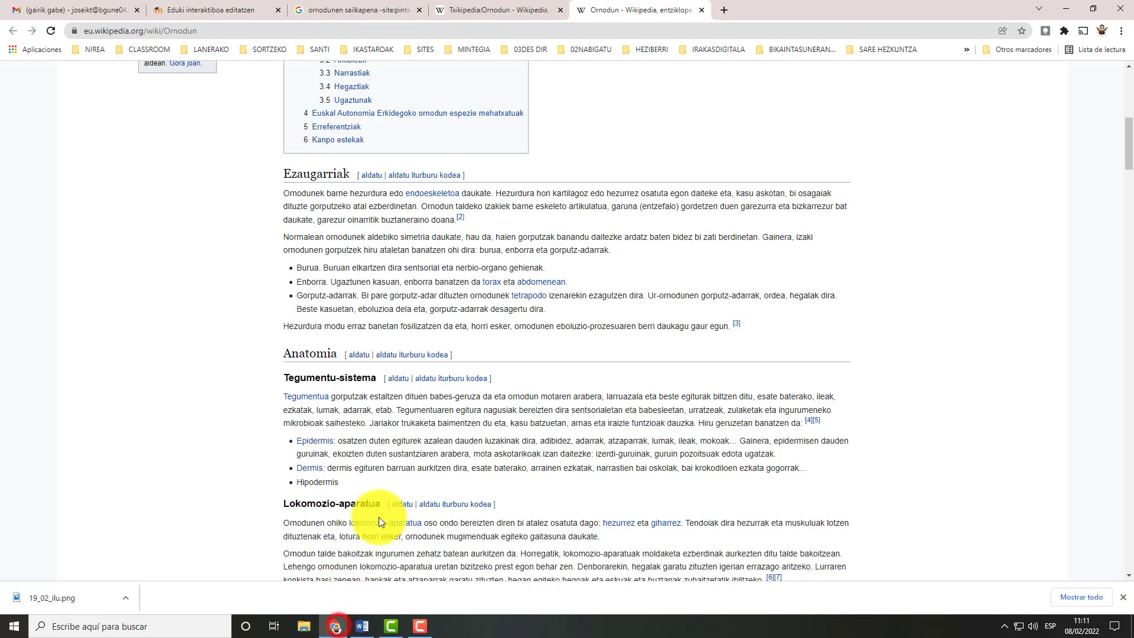
left_click(221, 11)
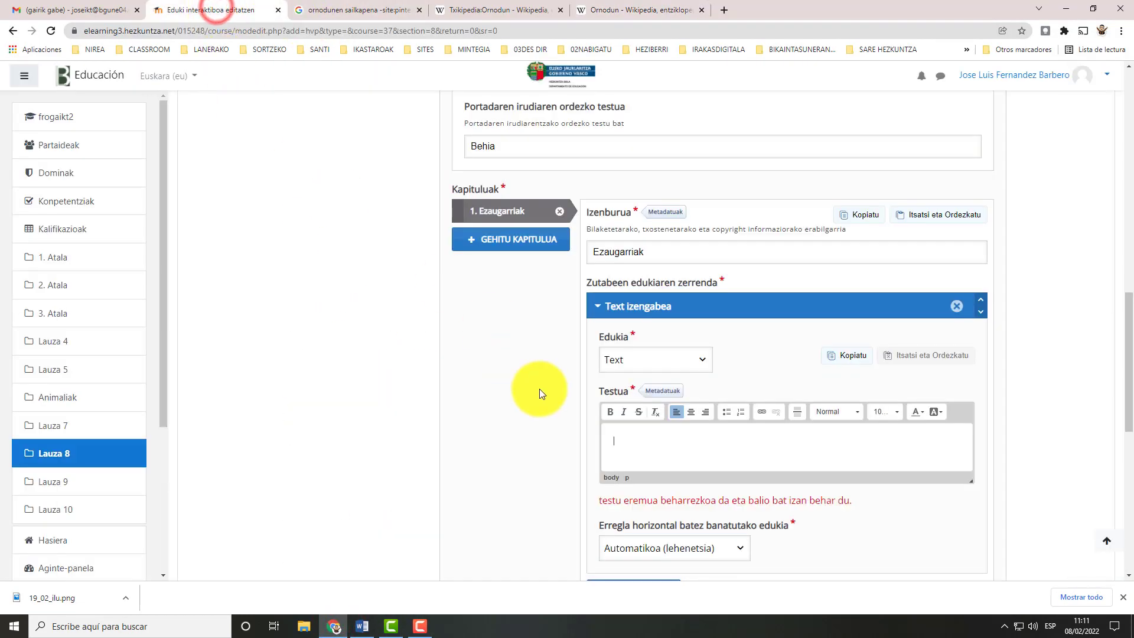
right_click(618, 441)
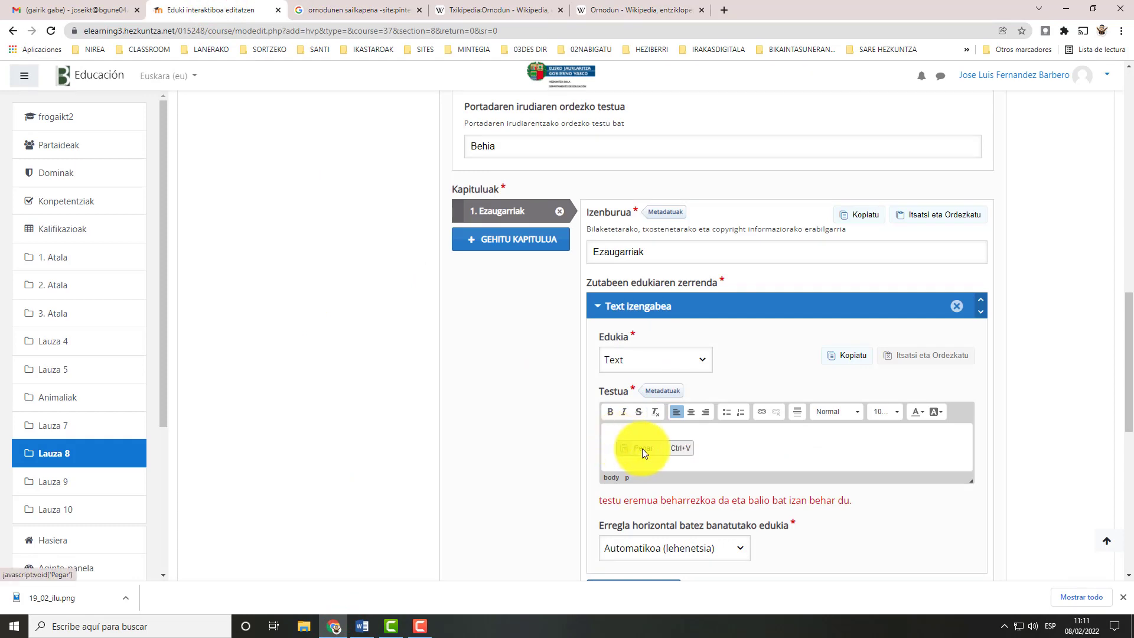
left_click(770, 453)
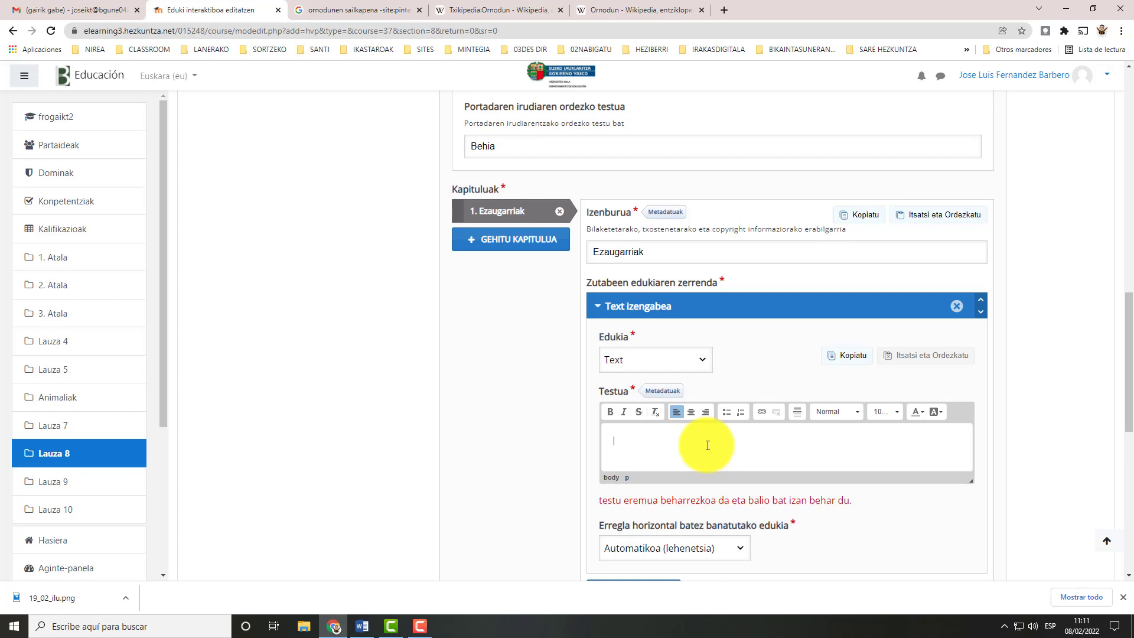
key("ctrl+v")
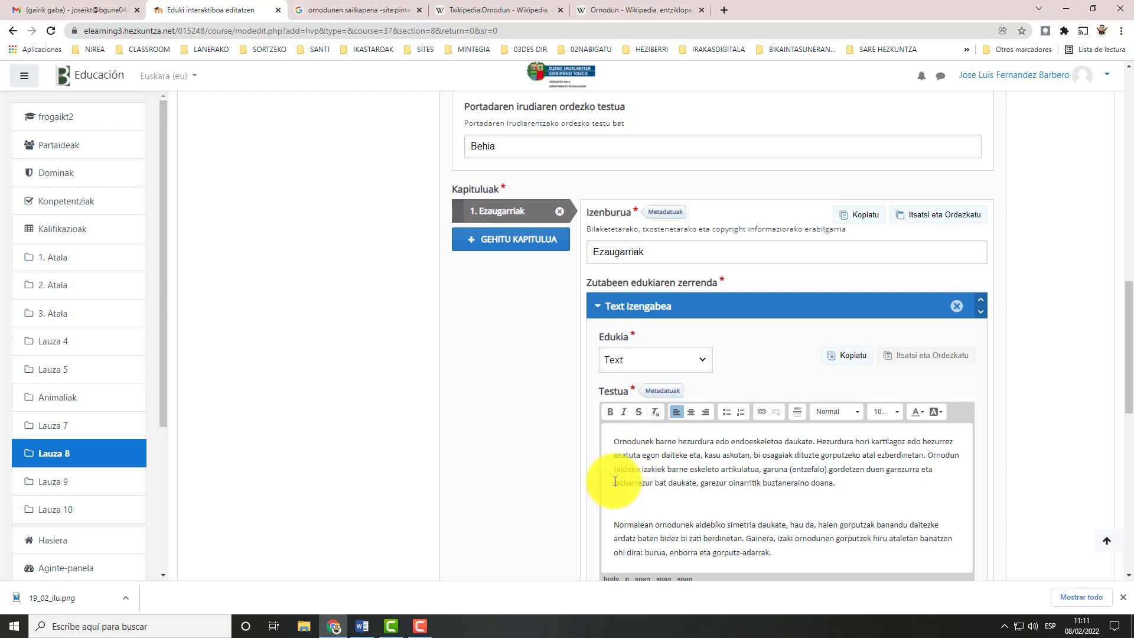
Step: Add the title line "Ezaugarriak 1" above the pasted paragraphs in the chapter's text area
scroll(774, 480, "down", 1)
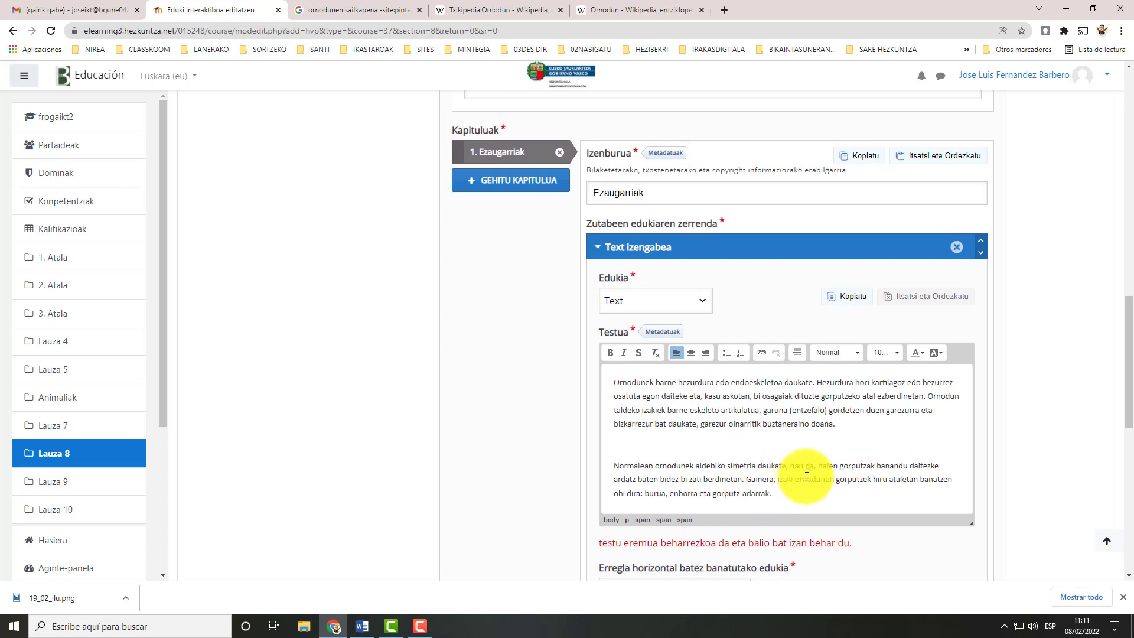
left_click(614, 383)
key("Return")
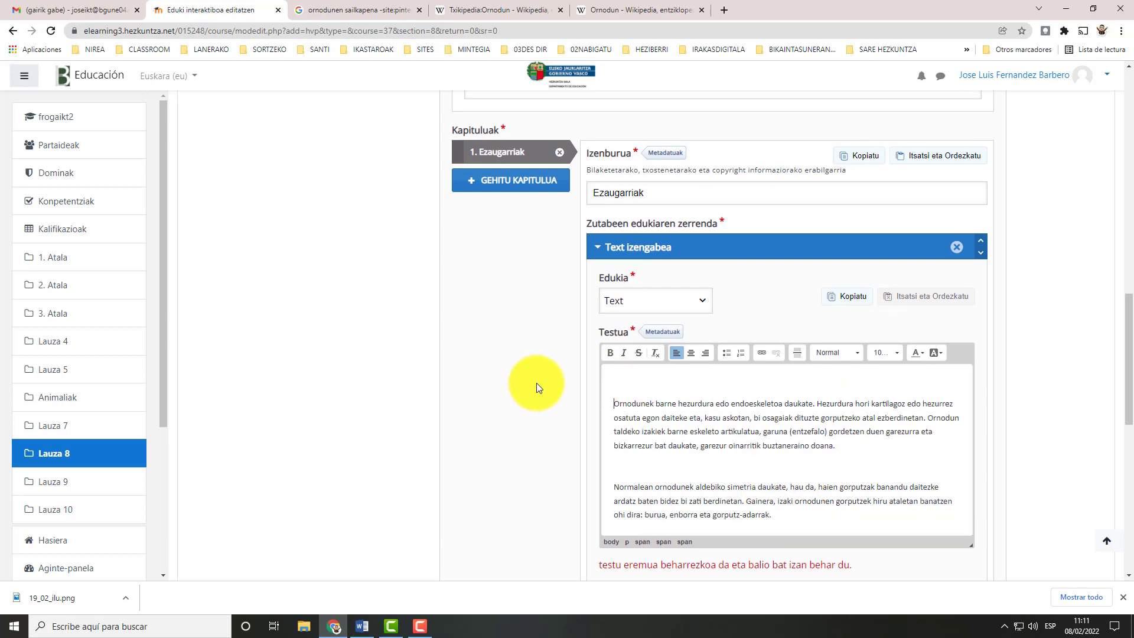
left_click(618, 380)
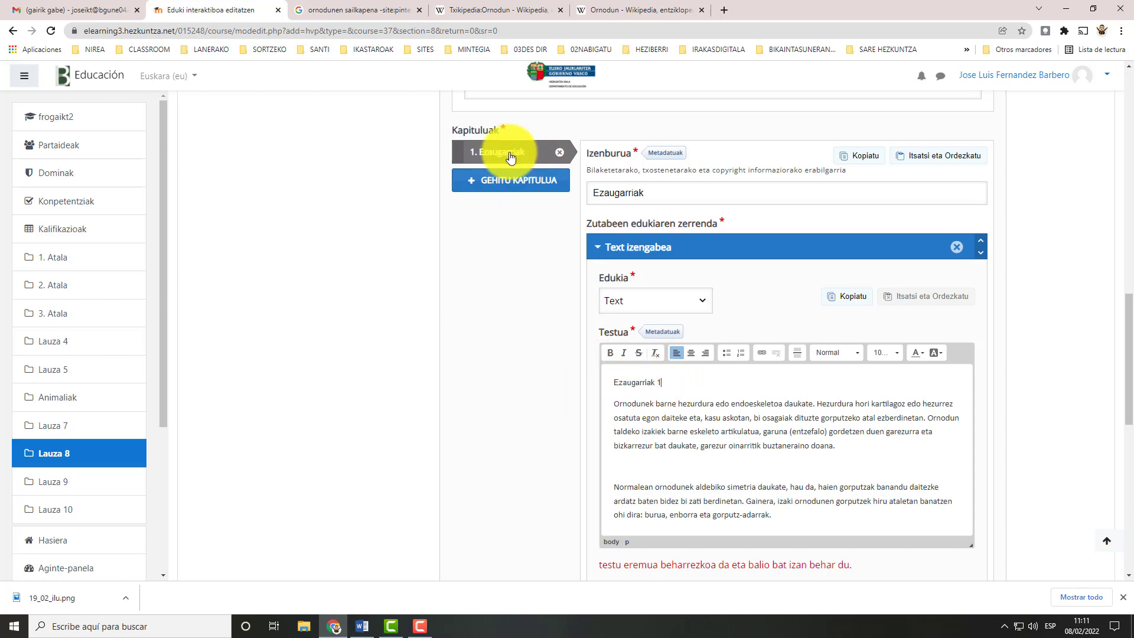
Step: Format the "Ezaugarriak 1" title line as Encabezado 2
left_click(666, 379)
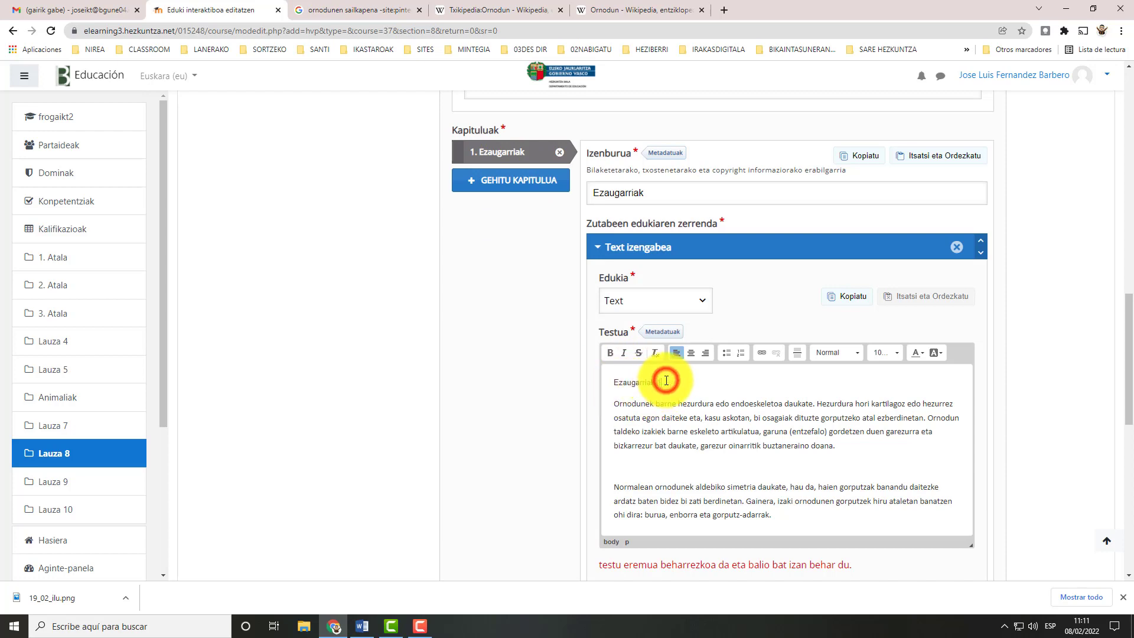
left_click_drag(666, 381, 610, 386)
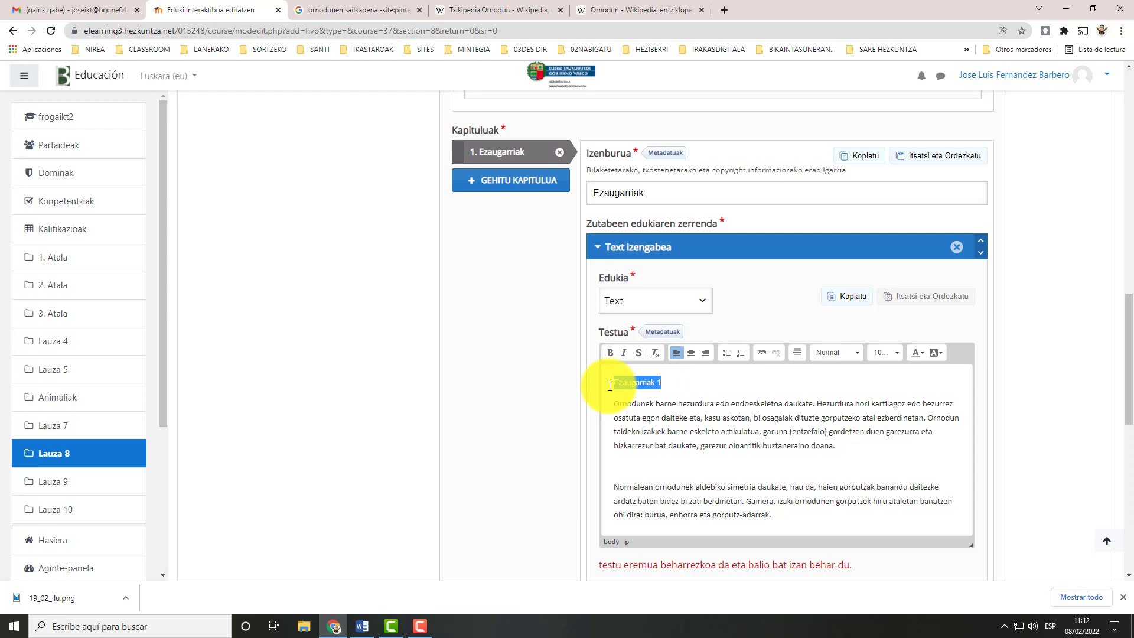
left_click(857, 353)
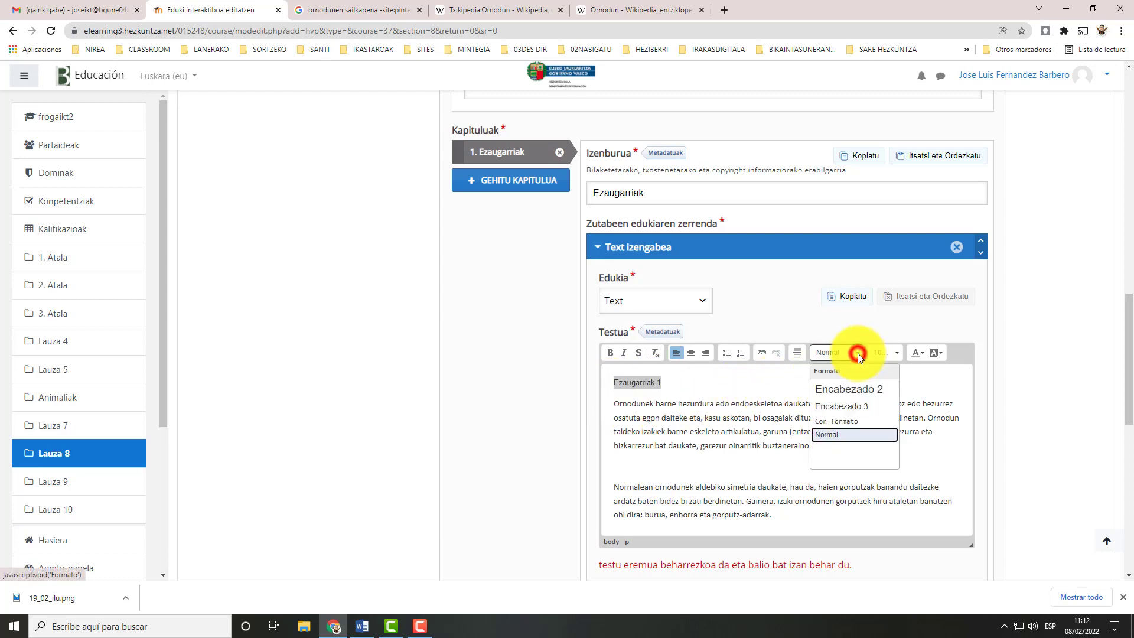
left_click(849, 390)
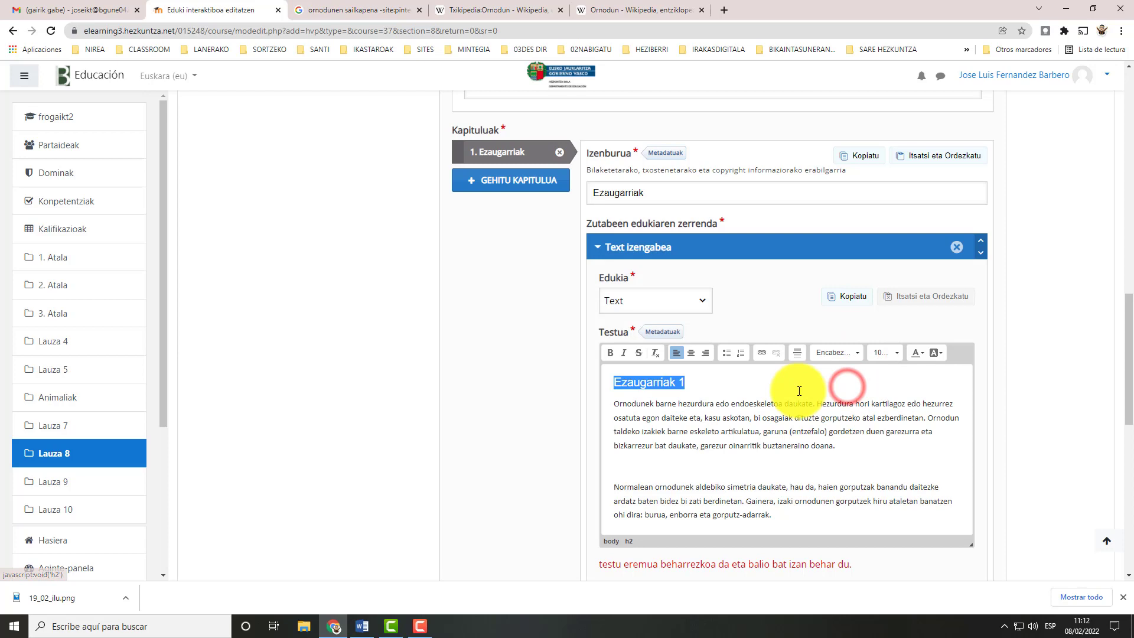
left_click(720, 382)
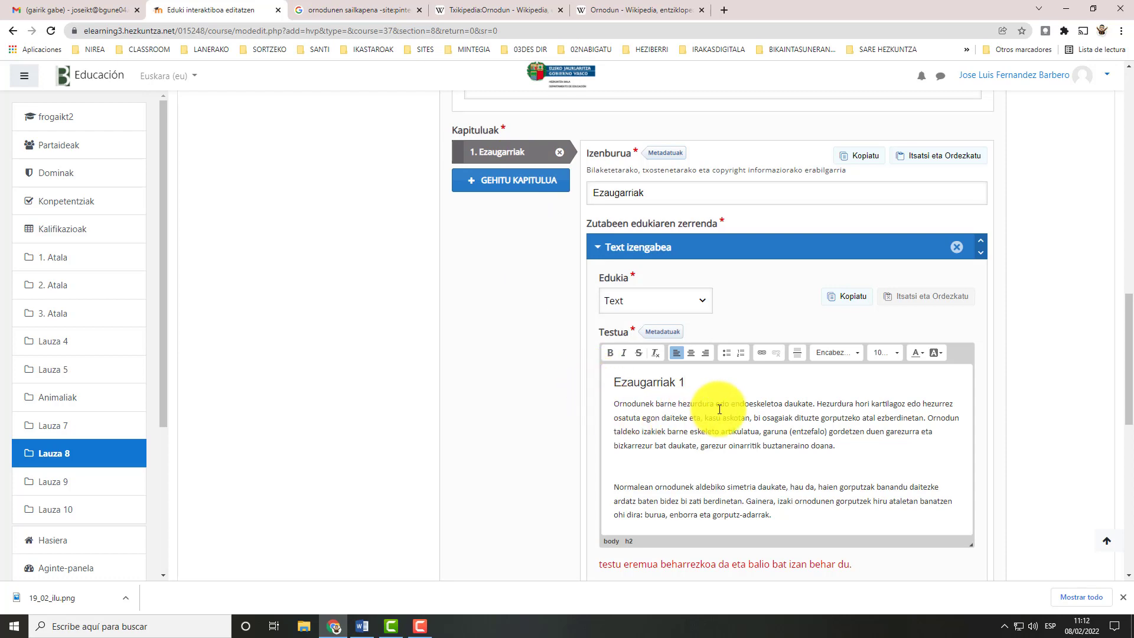
scroll(724, 490, "down", 1)
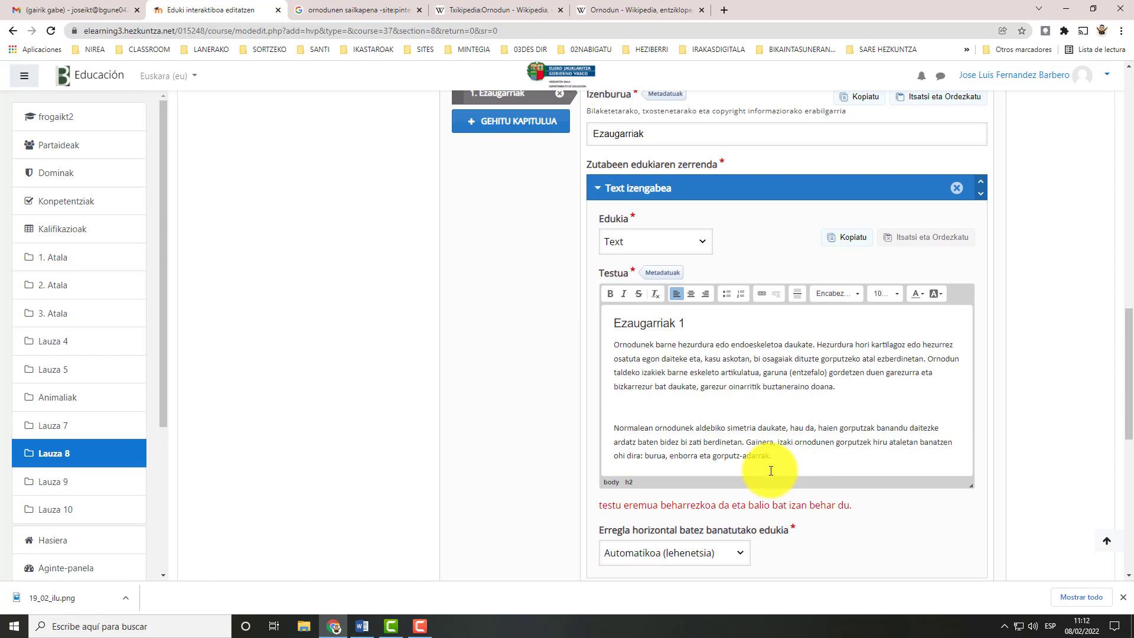
left_click(463, 13)
left_click(604, 10)
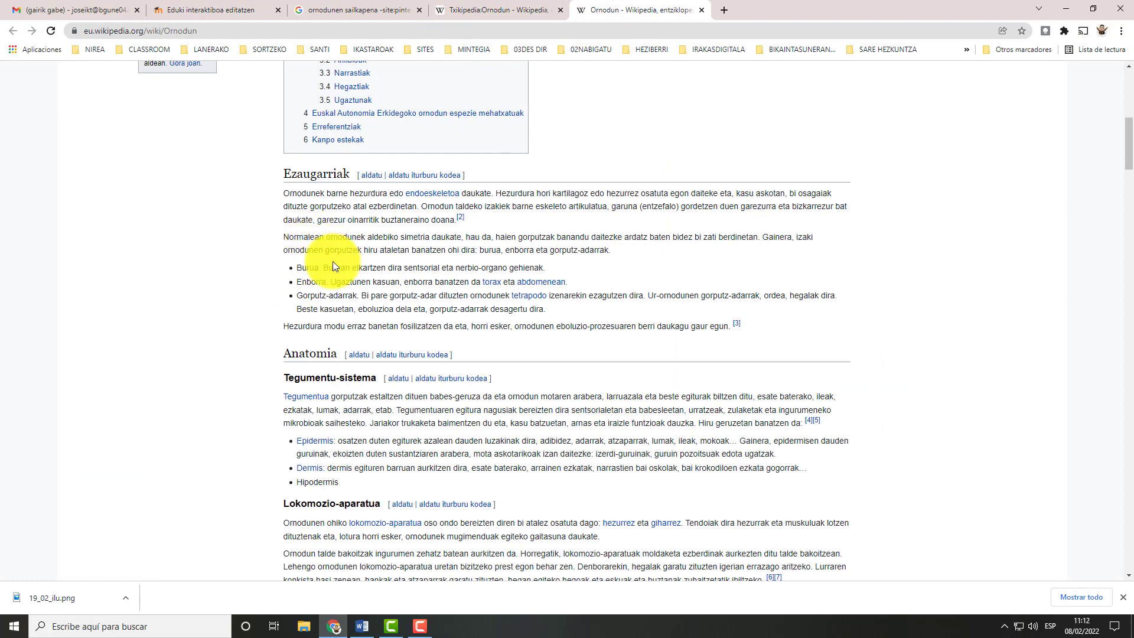
left_click(200, 9)
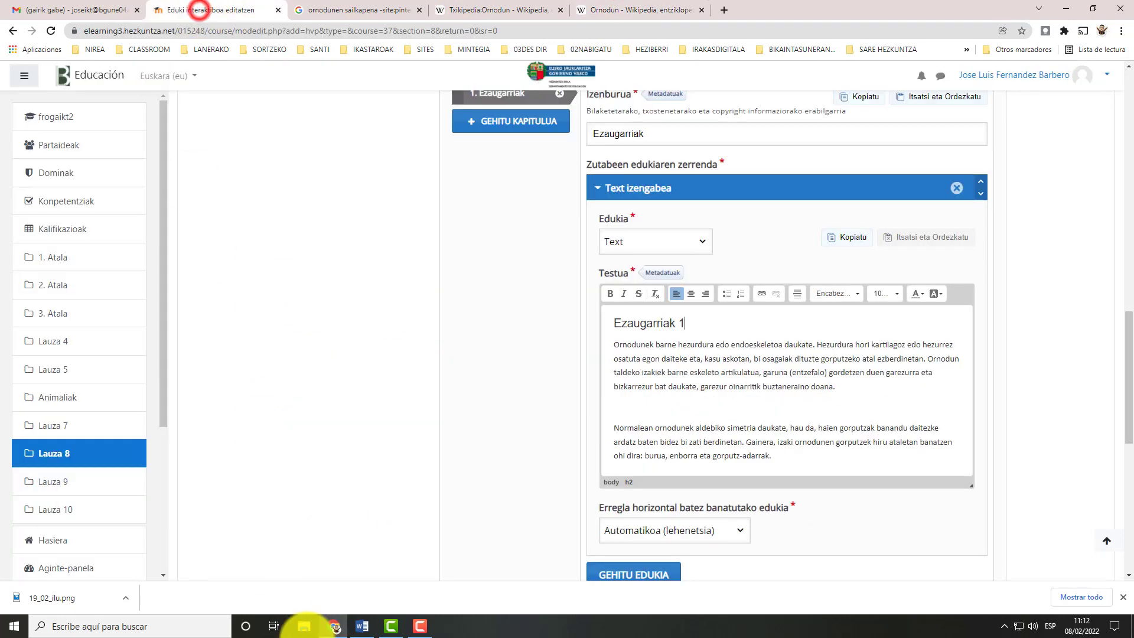
left_click(361, 626)
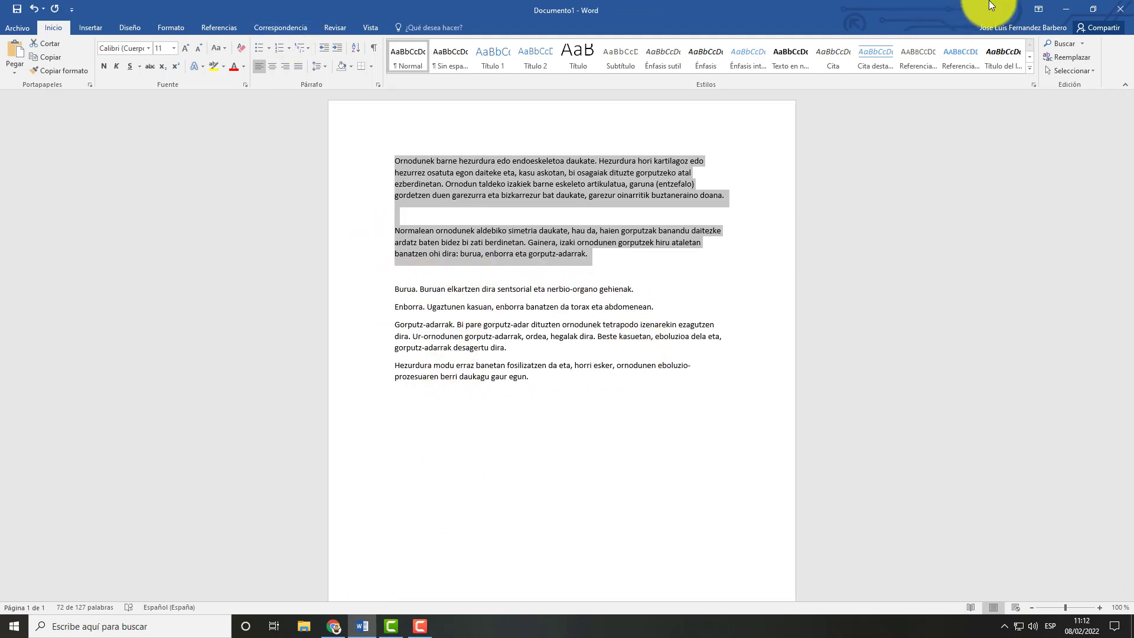
left_click(1060, 10)
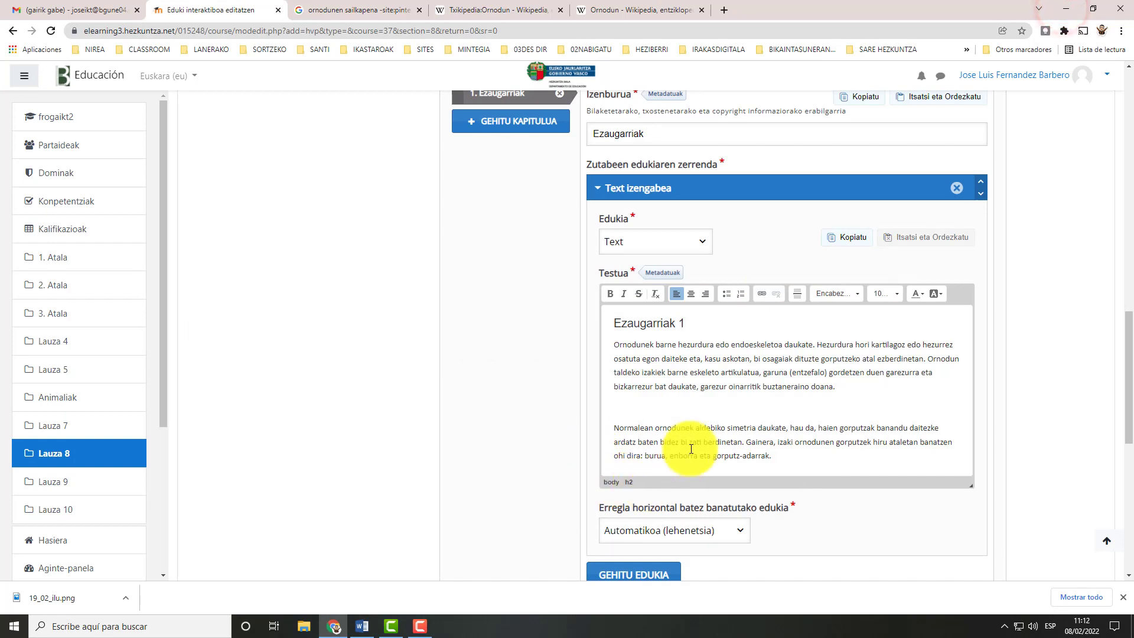
Step: Add a second content element below the text in the Ezaugarriak chapter and set its type to Image
scroll(690, 449, "down", 1)
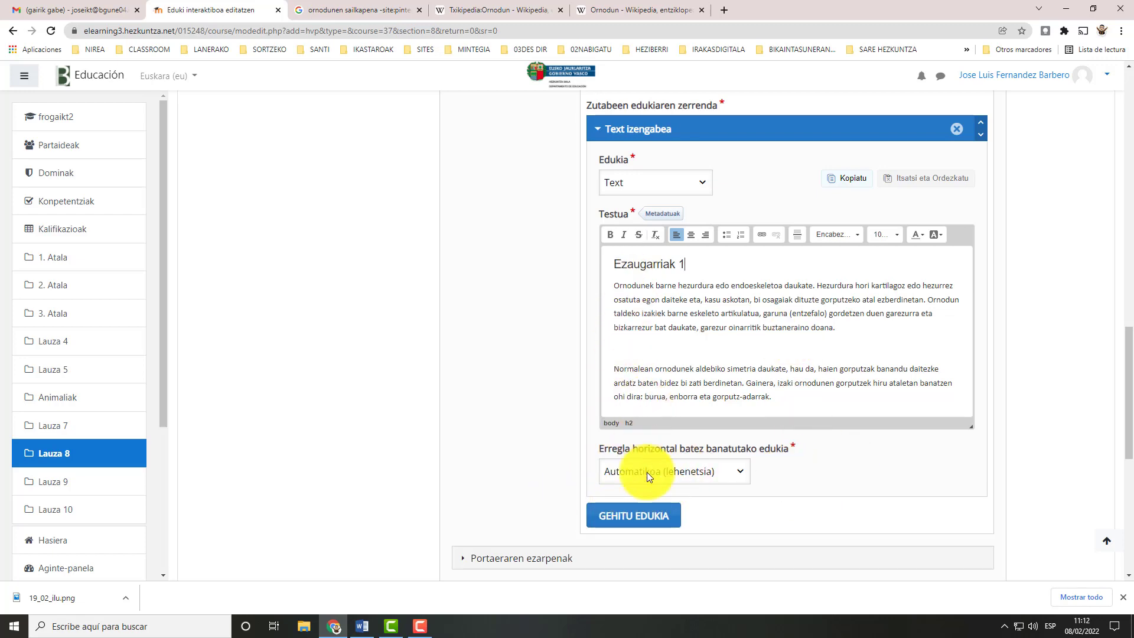
left_click(636, 517)
scroll(756, 465, "down", 2)
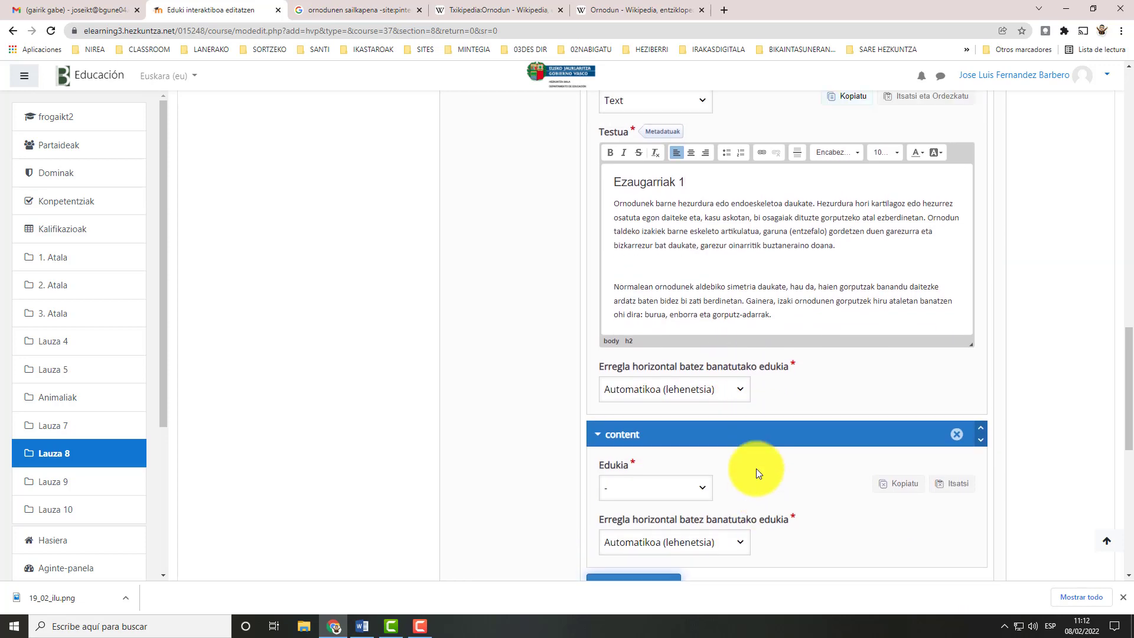
left_click(703, 452)
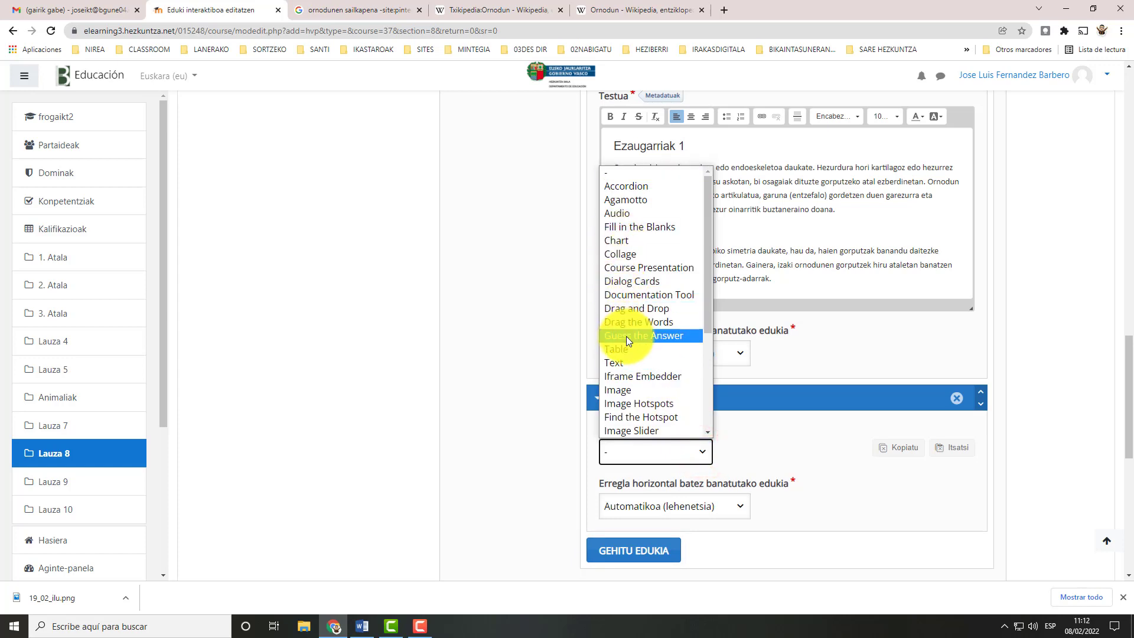
left_click(629, 390)
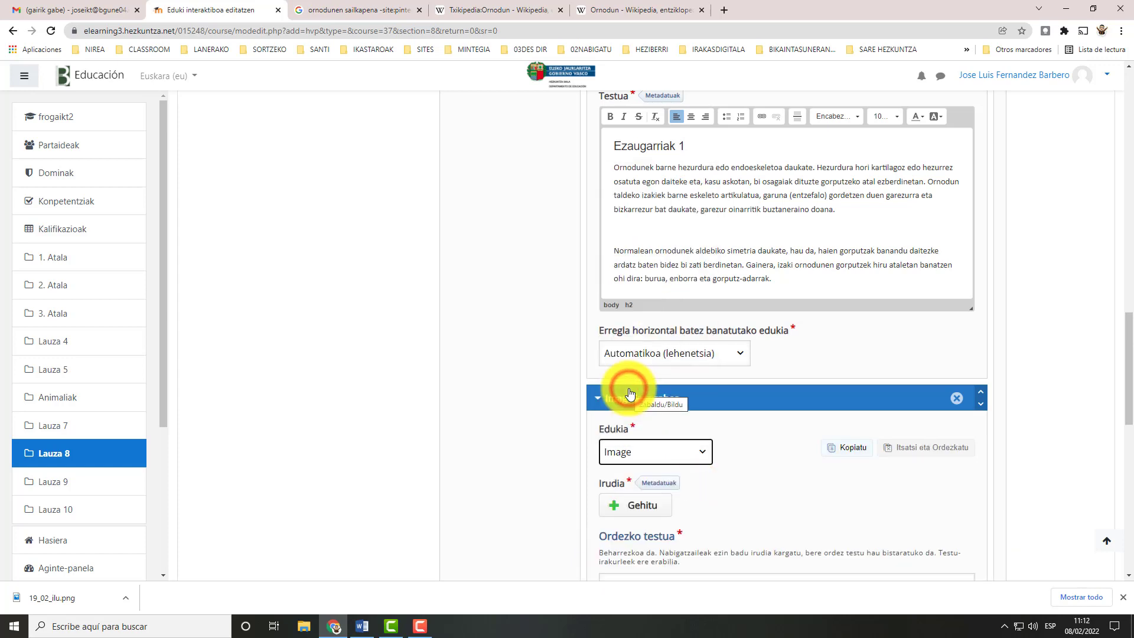
Step: Upload the cat photo from the irudiak folder to the image element and enter "Katua" as its alternative text
left_click(645, 507)
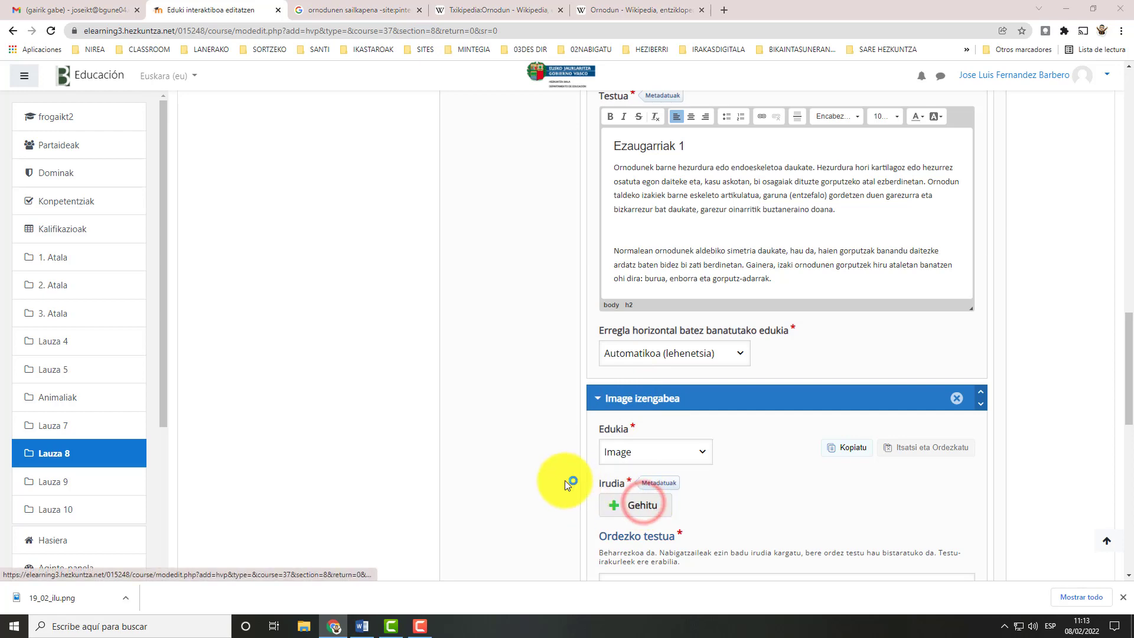
left_click_drag(558, 106, 558, 110)
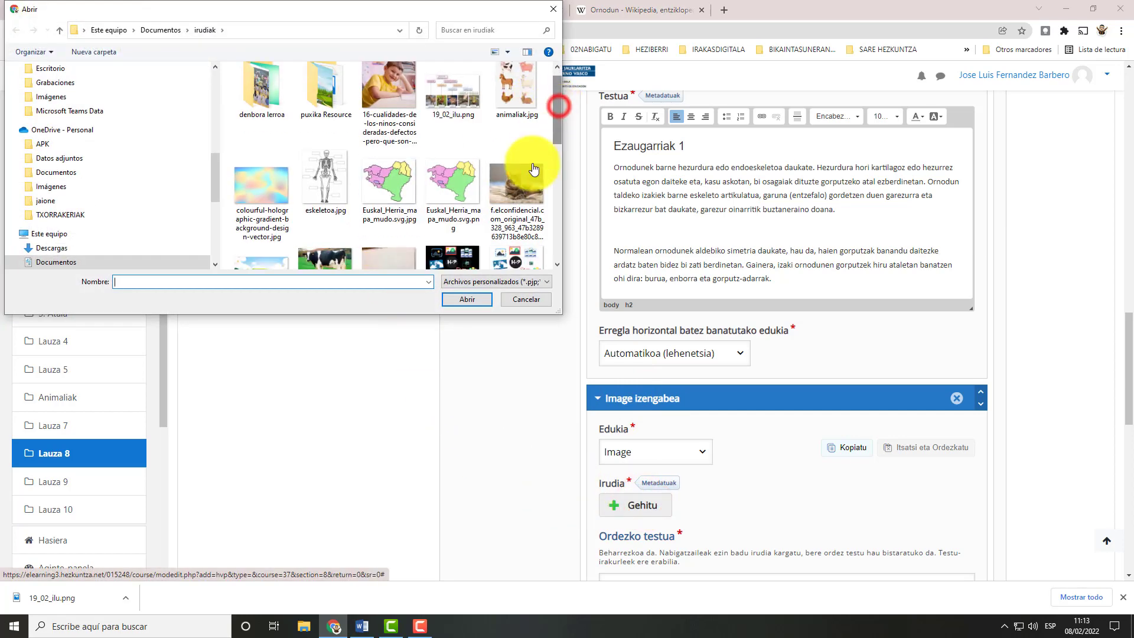
double_click(531, 171)
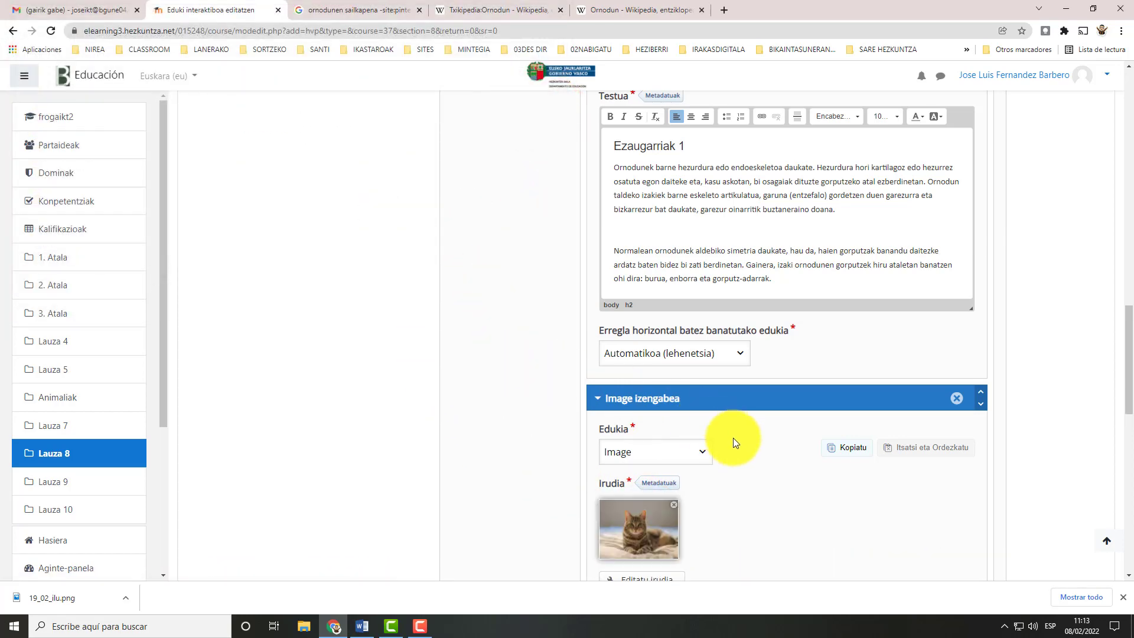
scroll(732, 443, "down", 4)
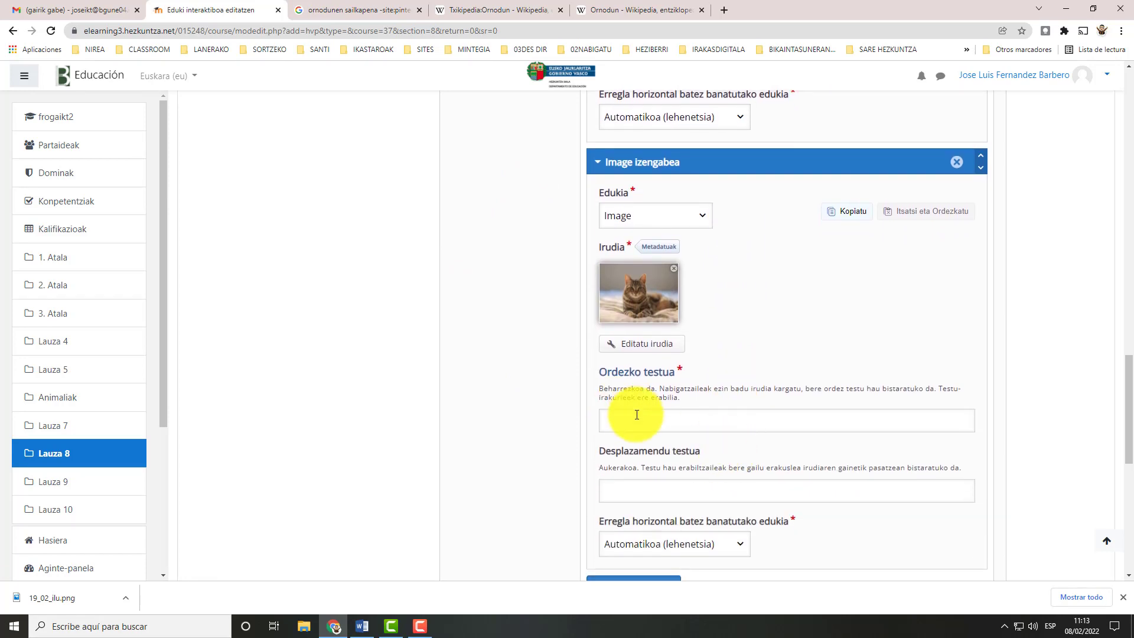
left_click(623, 420)
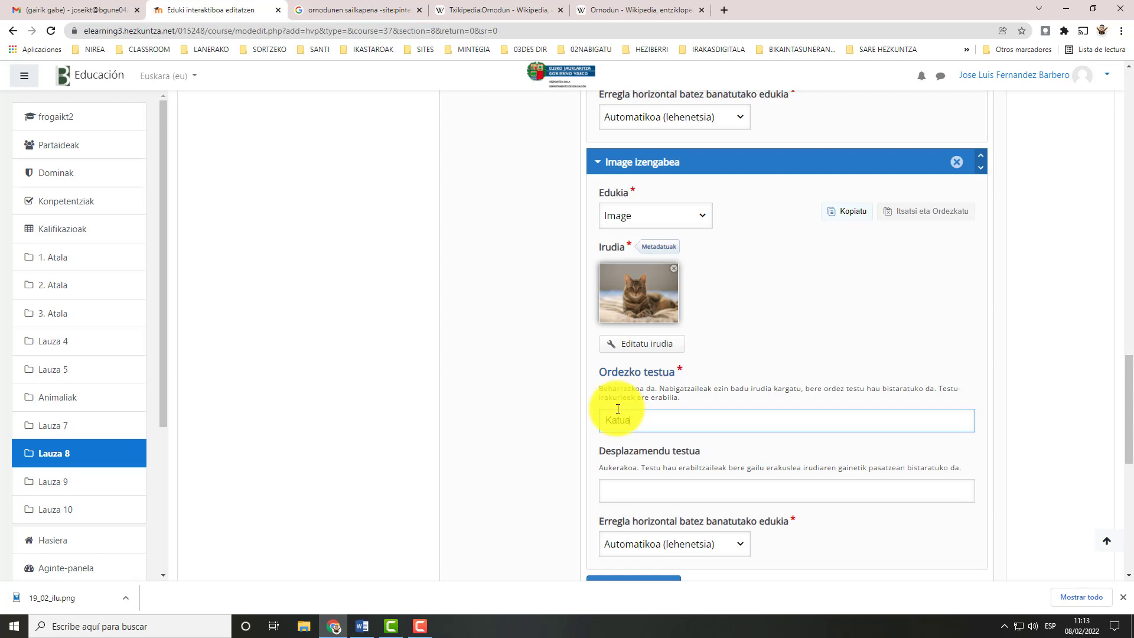
Step: Add a third content element below the cat image and set its type to Text, ready for entry
scroll(640, 425, "down", 3)
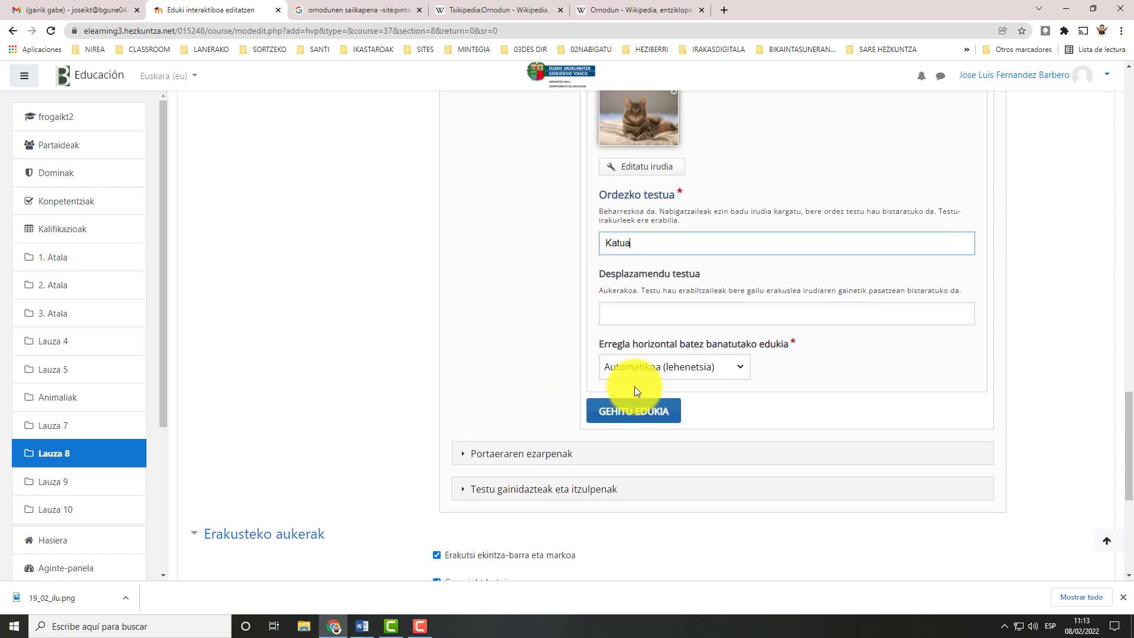
left_click(639, 416)
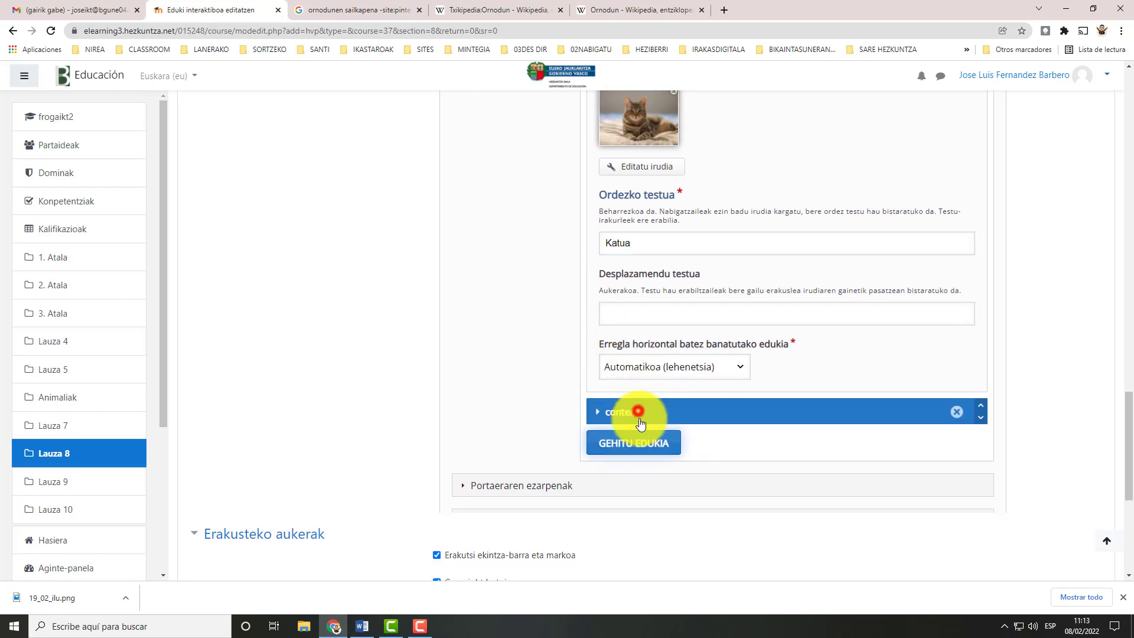
scroll(640, 423, "down", 3)
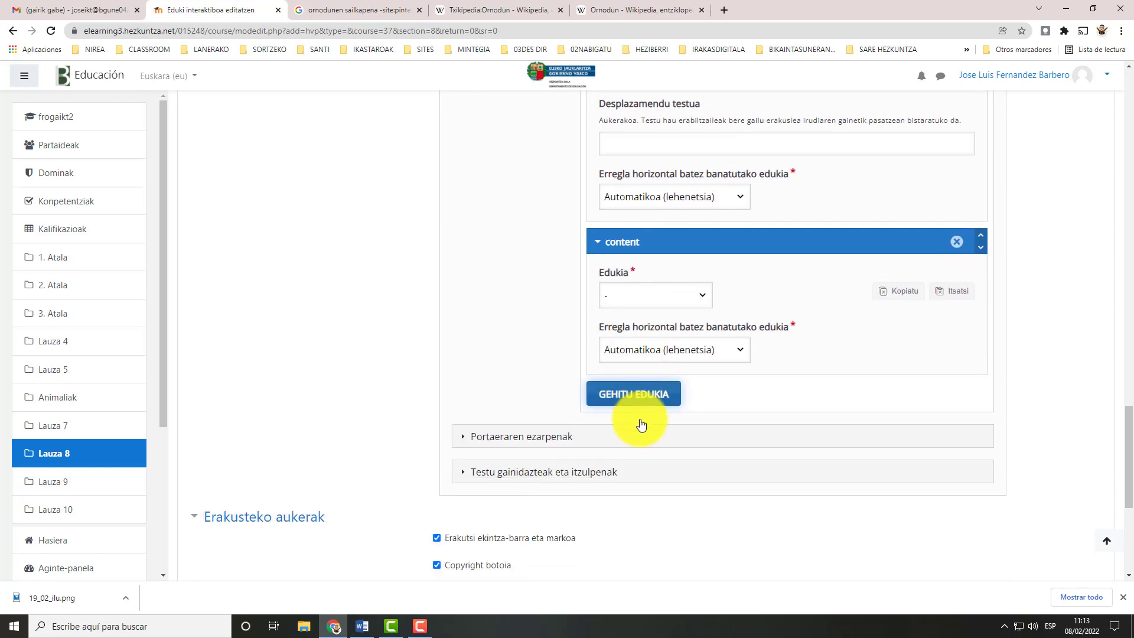
left_click(700, 287)
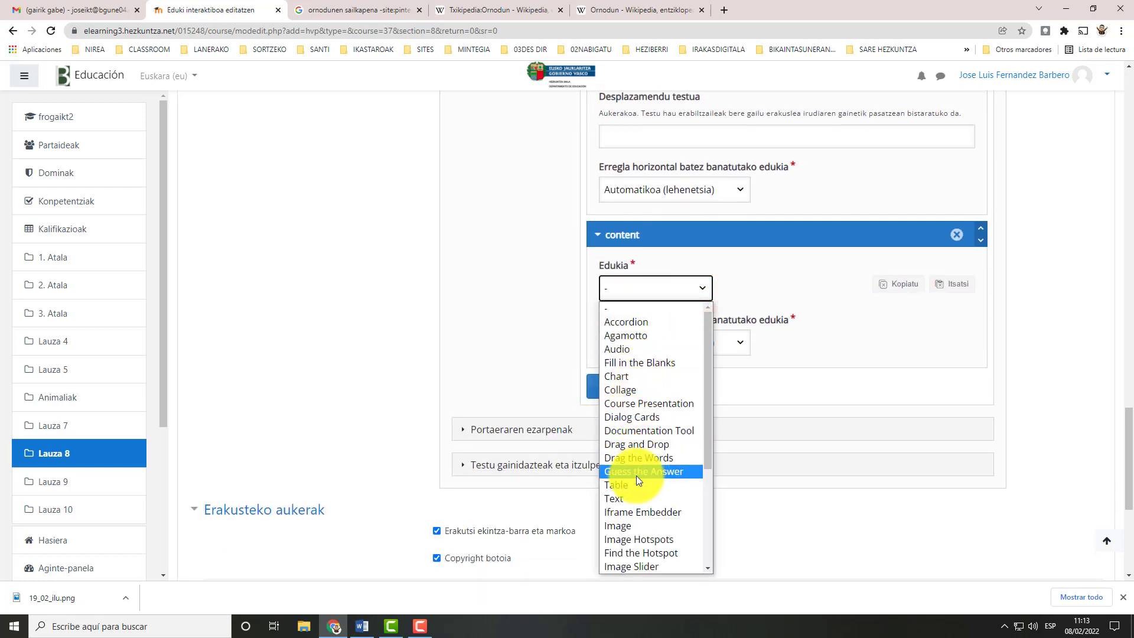
left_click(632, 499)
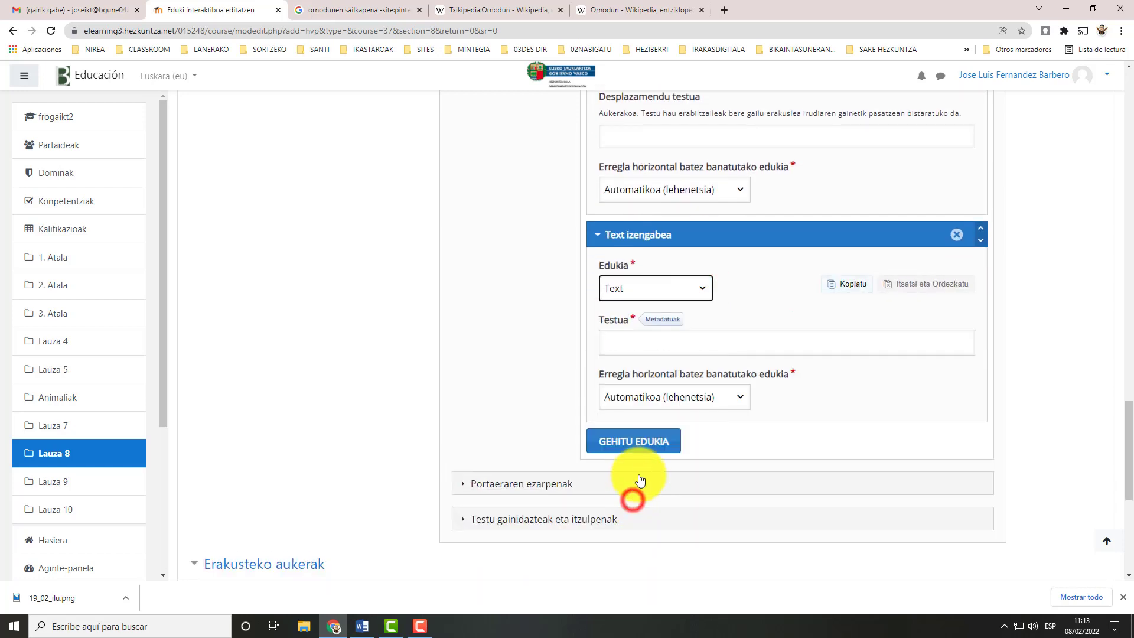
left_click(630, 345)
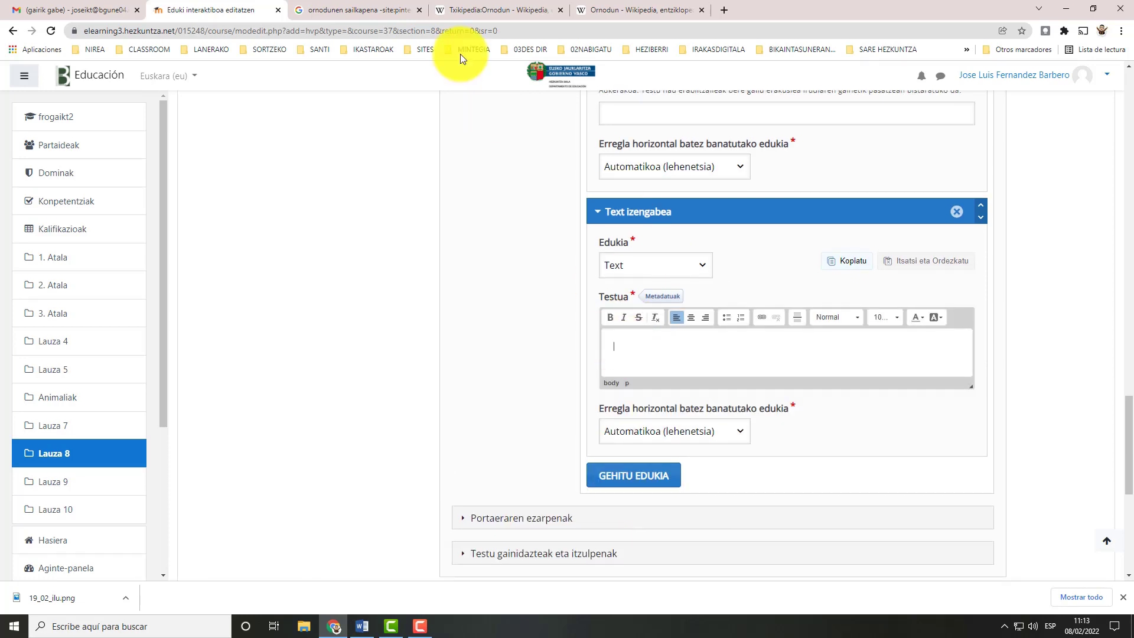
Step: Switch to the Word document and copy the remaining paragraphs, from "Burua. Buruan elkartzen" to "berri daukagu gaur egun."
left_click(365, 627)
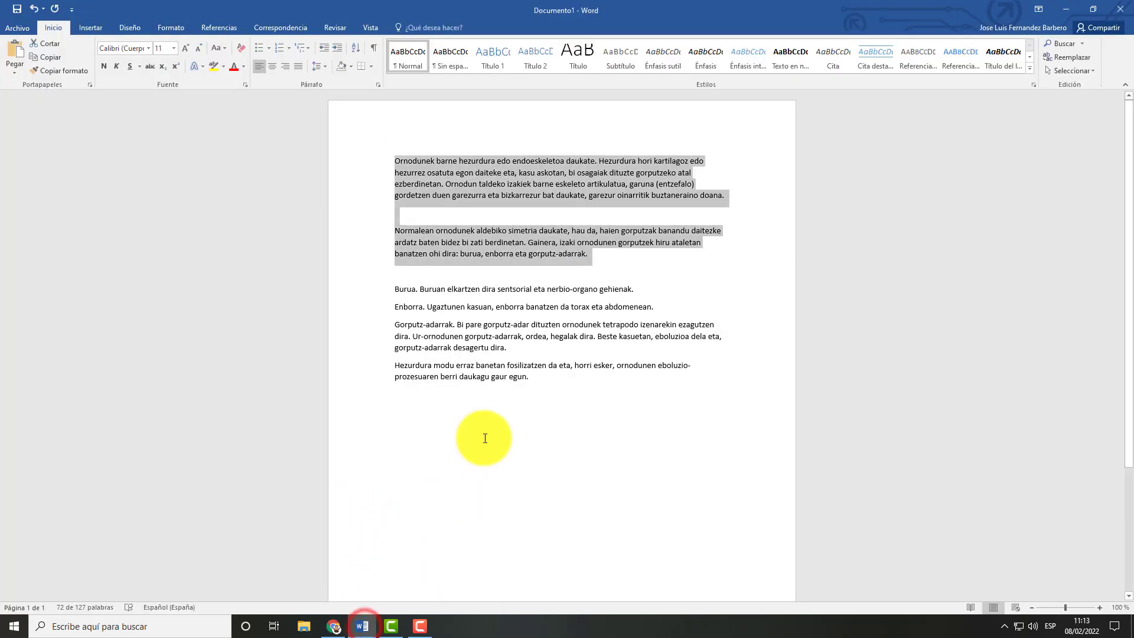
left_click_drag(395, 290, 557, 375)
right_click(455, 346)
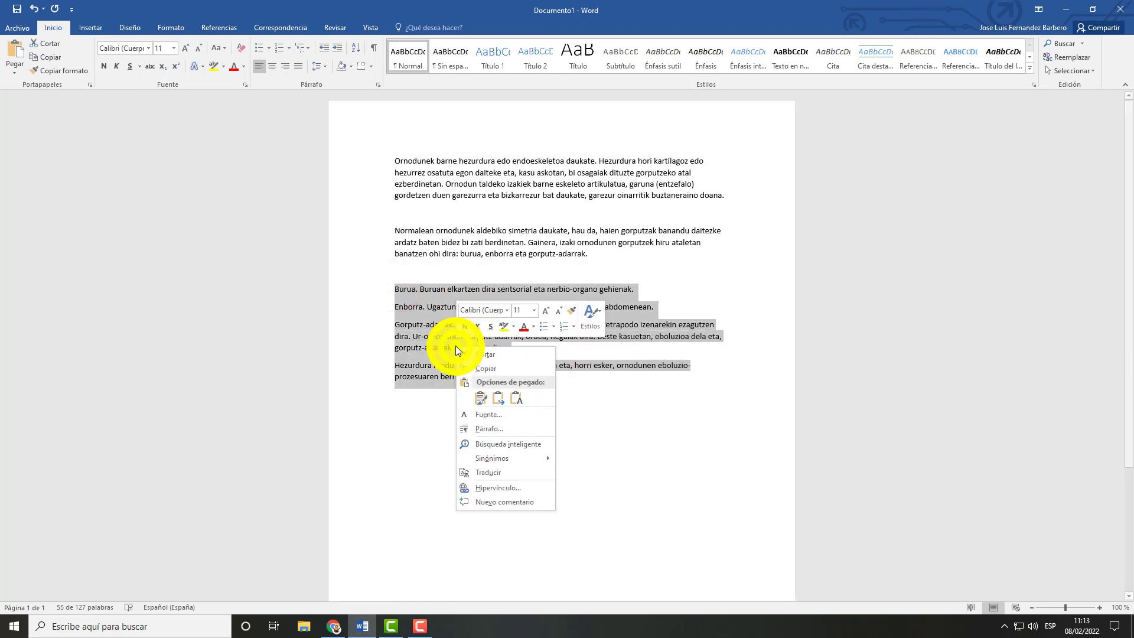
left_click(491, 369)
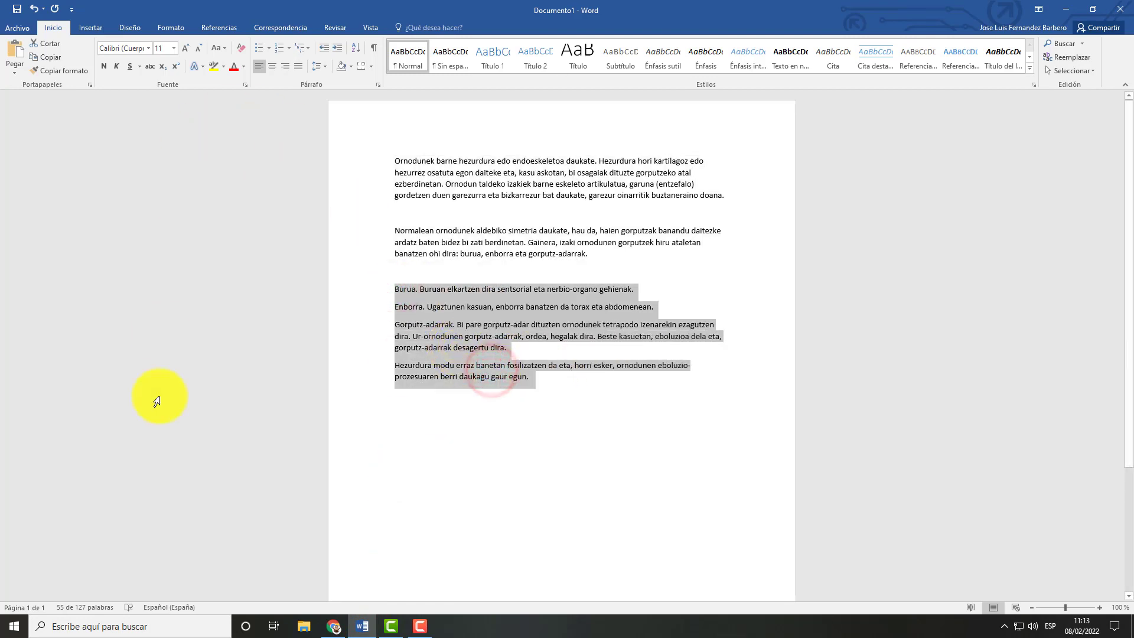
Step: Switch back to the Moodle book editor in Chrome and paste the copied paragraphs into the new text element below the image
left_click(334, 626)
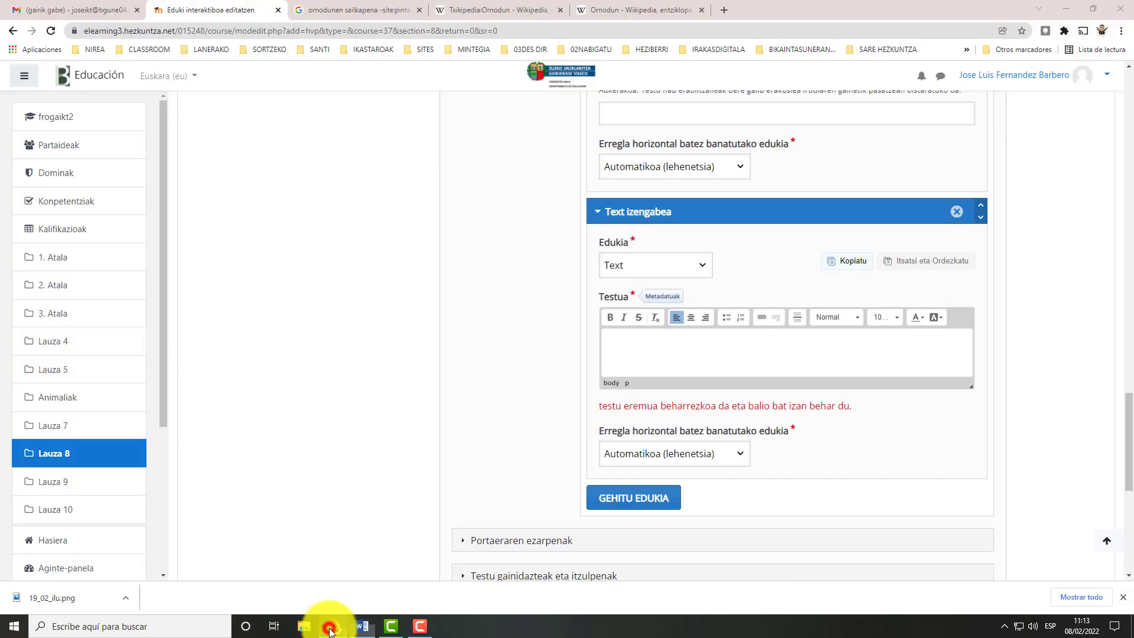
left_click(621, 348)
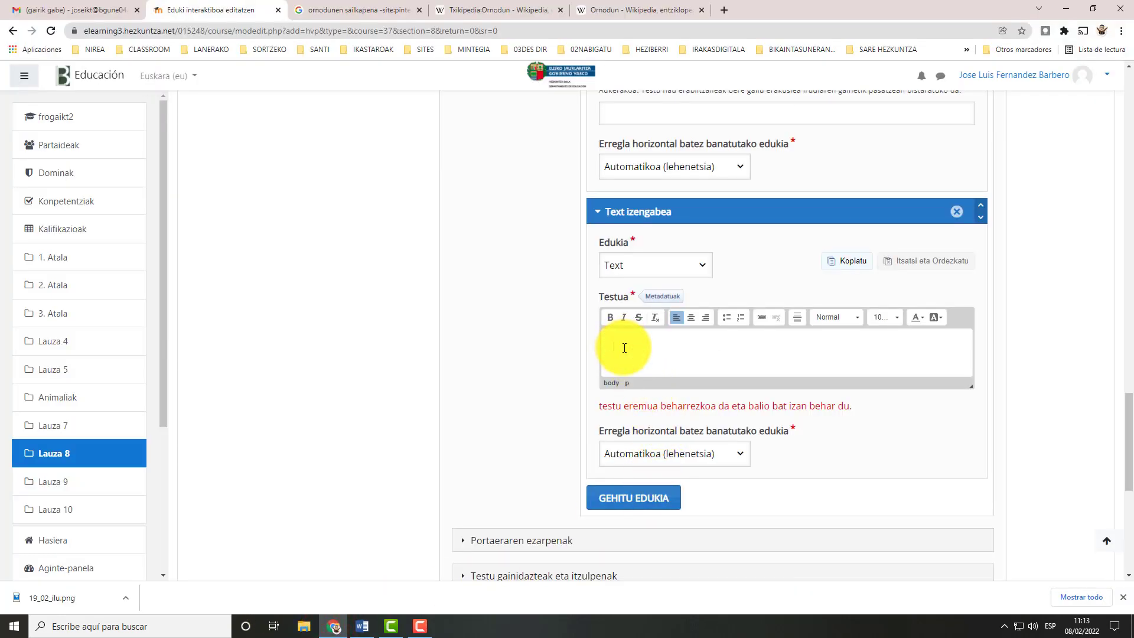
key("ctrl+v")
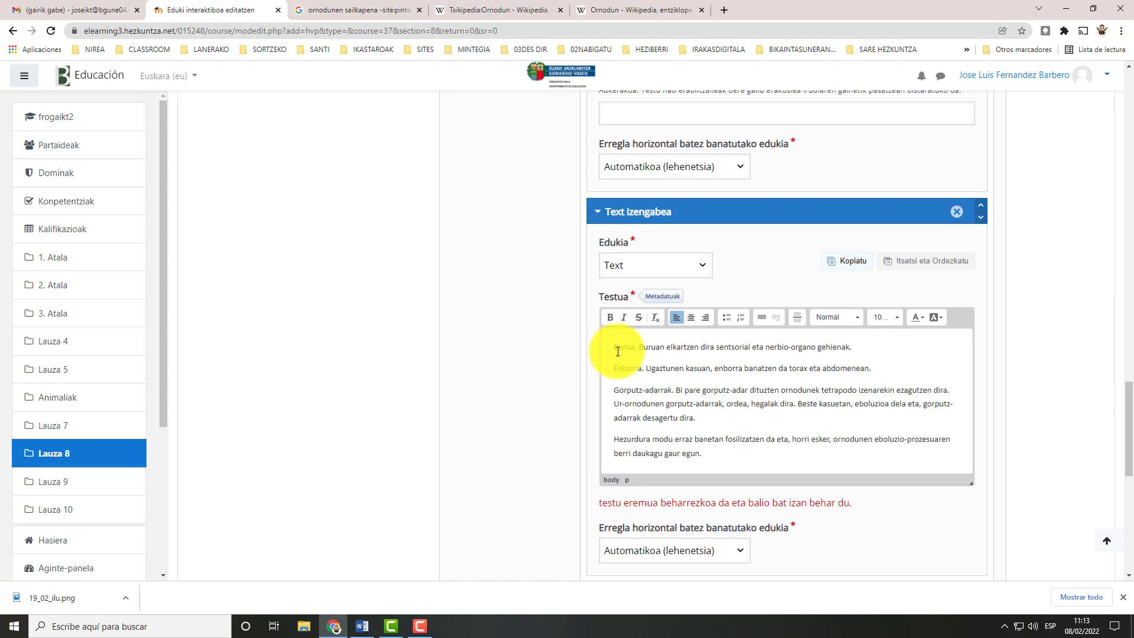
Step: Add the title line "Ezaugarriak 2" above the pasted paragraphs in the chapter's second text element
scroll(615, 378, "down", 1)
scroll(617, 413, "down", 2)
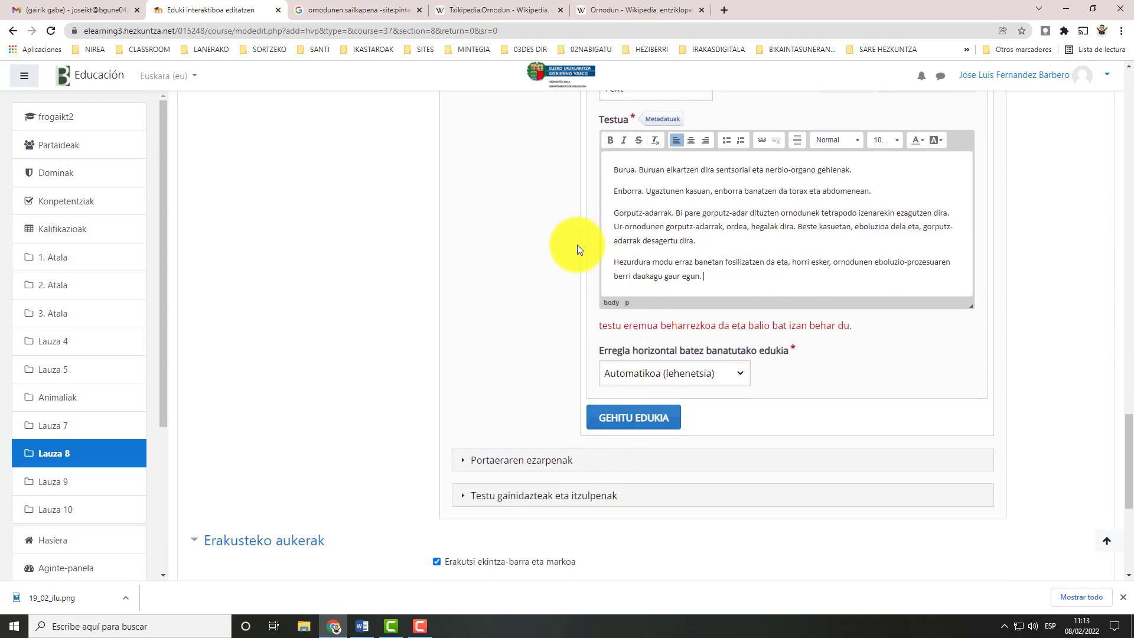
scroll(561, 295, "up", 4)
scroll(554, 315, "up", 11)
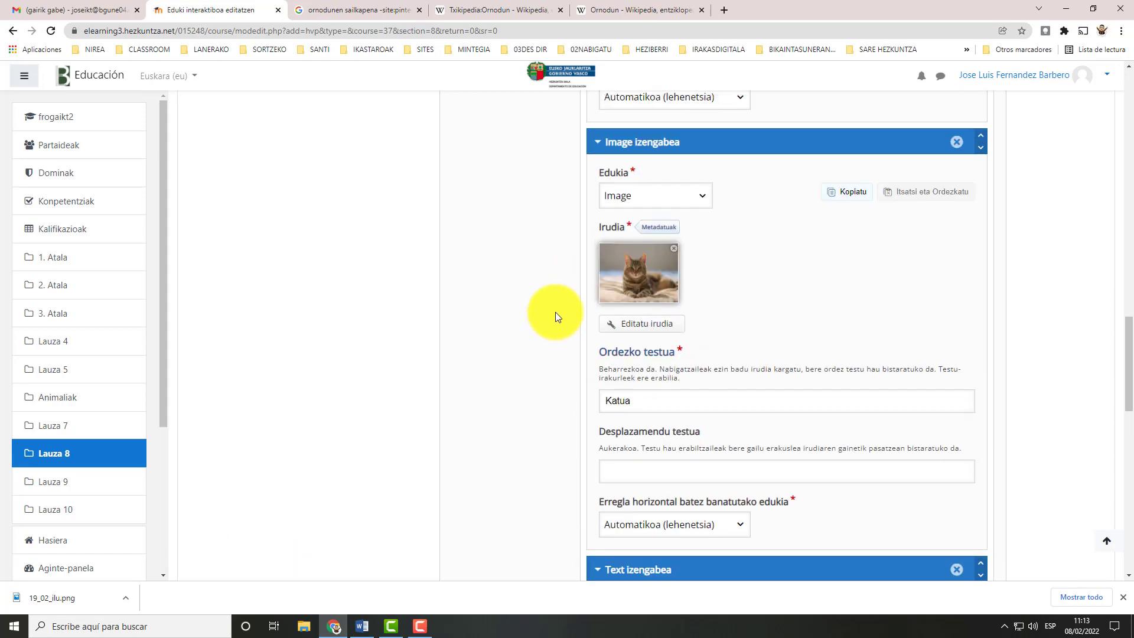
scroll(554, 319, "down", 8)
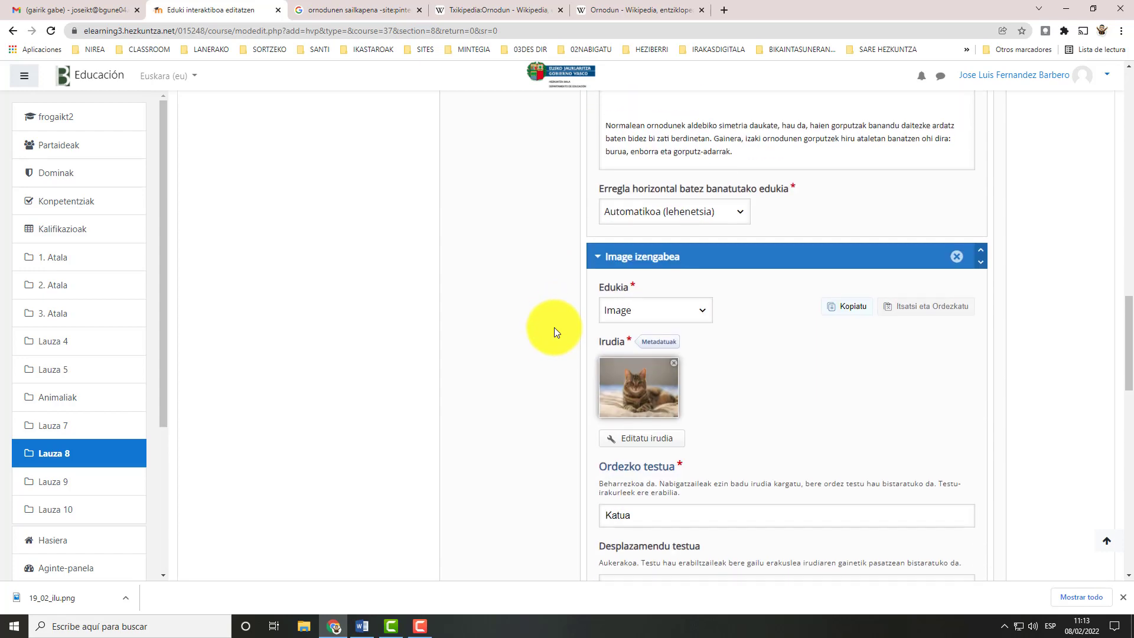
scroll(555, 378, "down", 5)
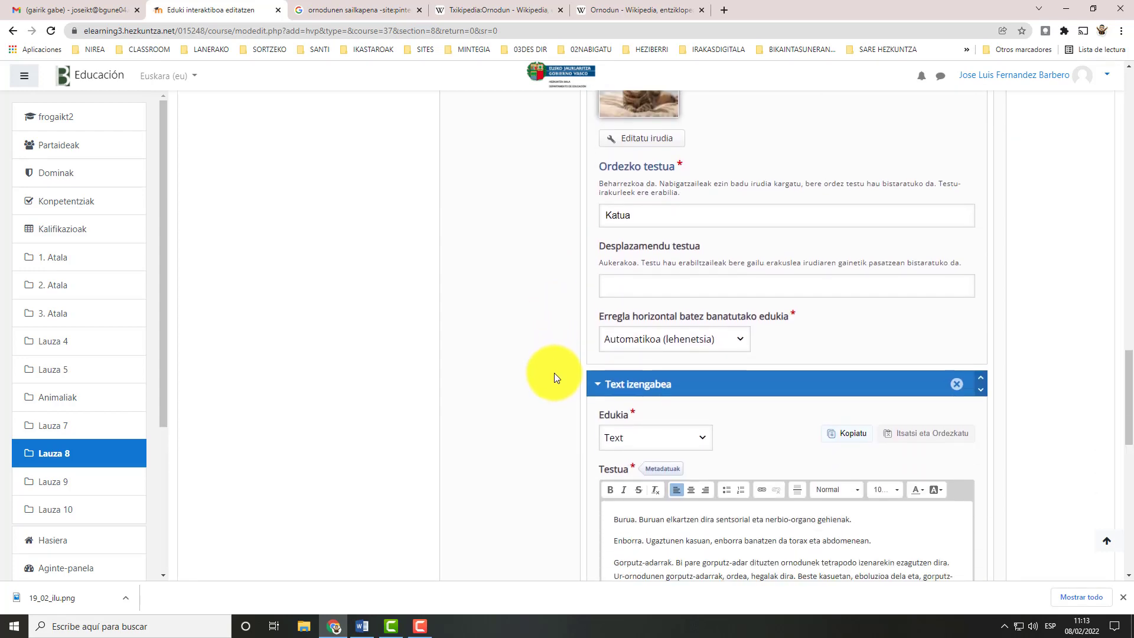
left_click(613, 289)
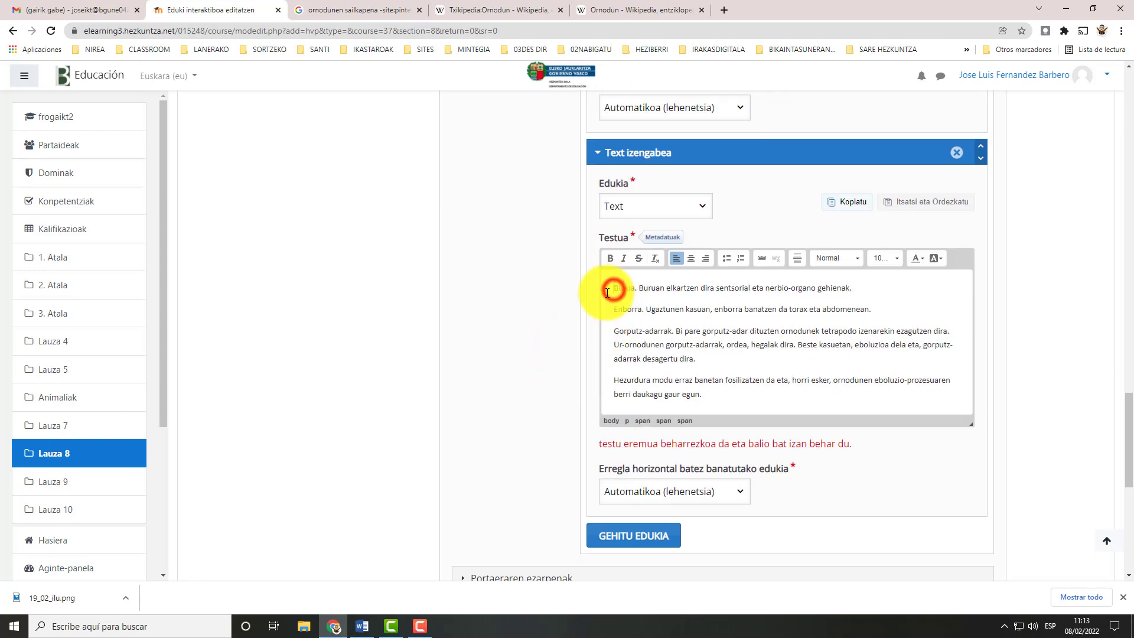
key("Return")
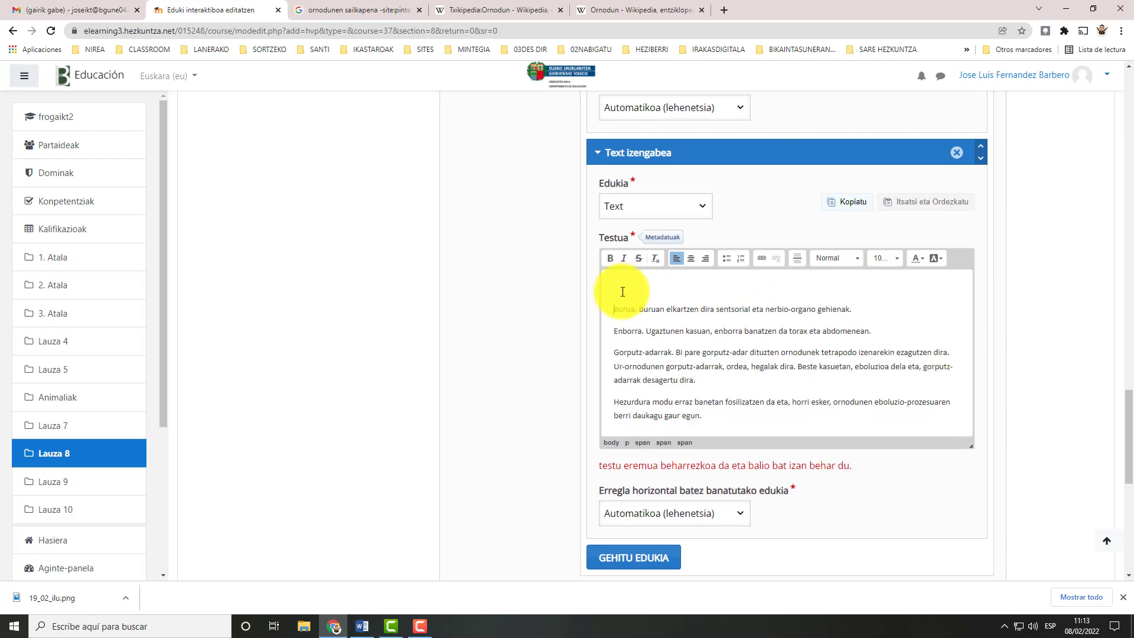
left_click(619, 292)
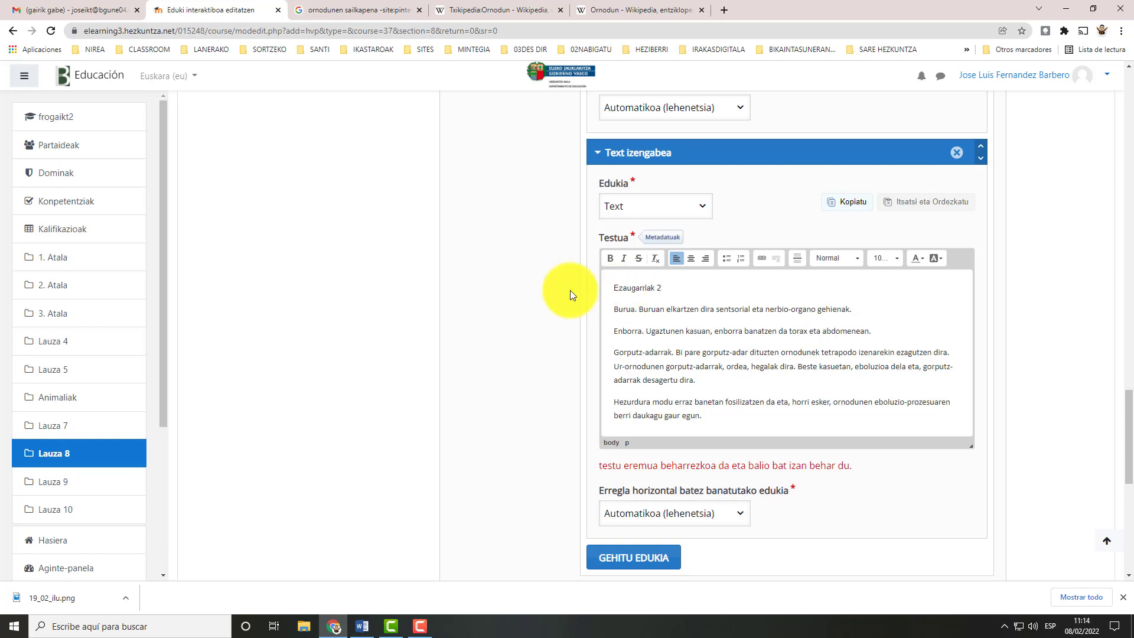
Step: Format the "Ezaugarriak 2" title line in the chapter's second text element as Encabezado 2
left_click(672, 285)
left_click_drag(672, 285, 614, 287)
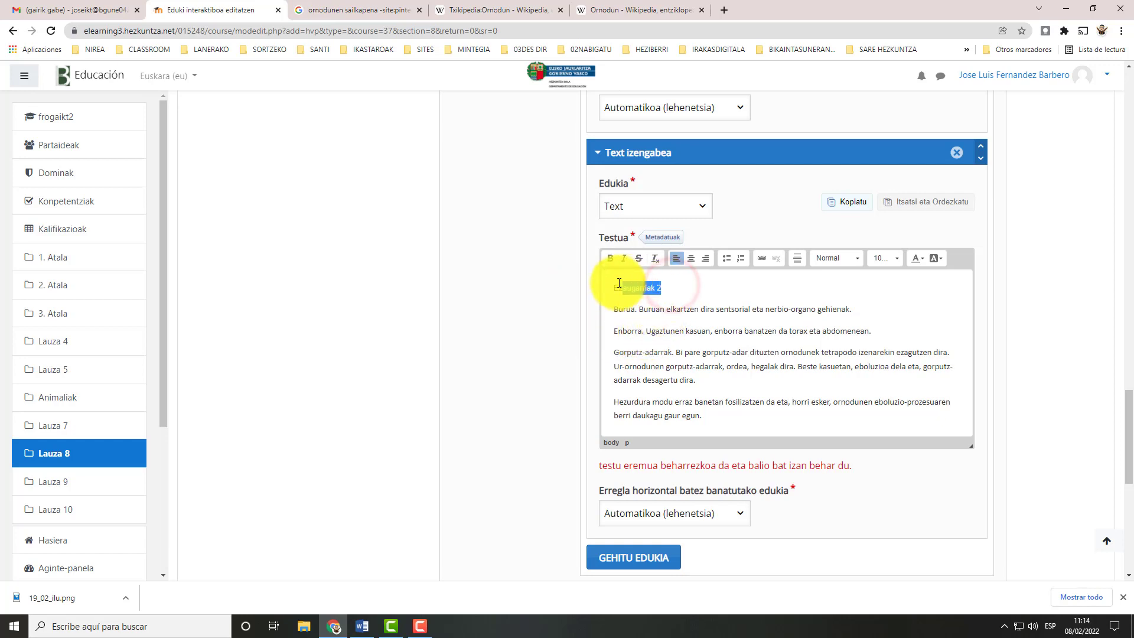
left_click(856, 260)
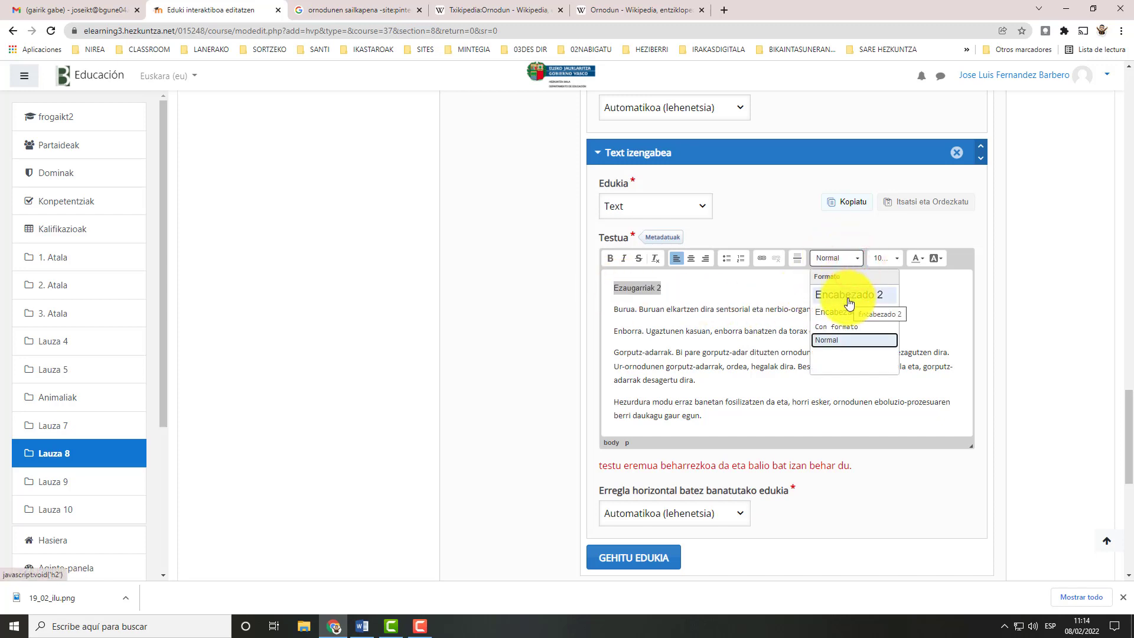
left_click(849, 298)
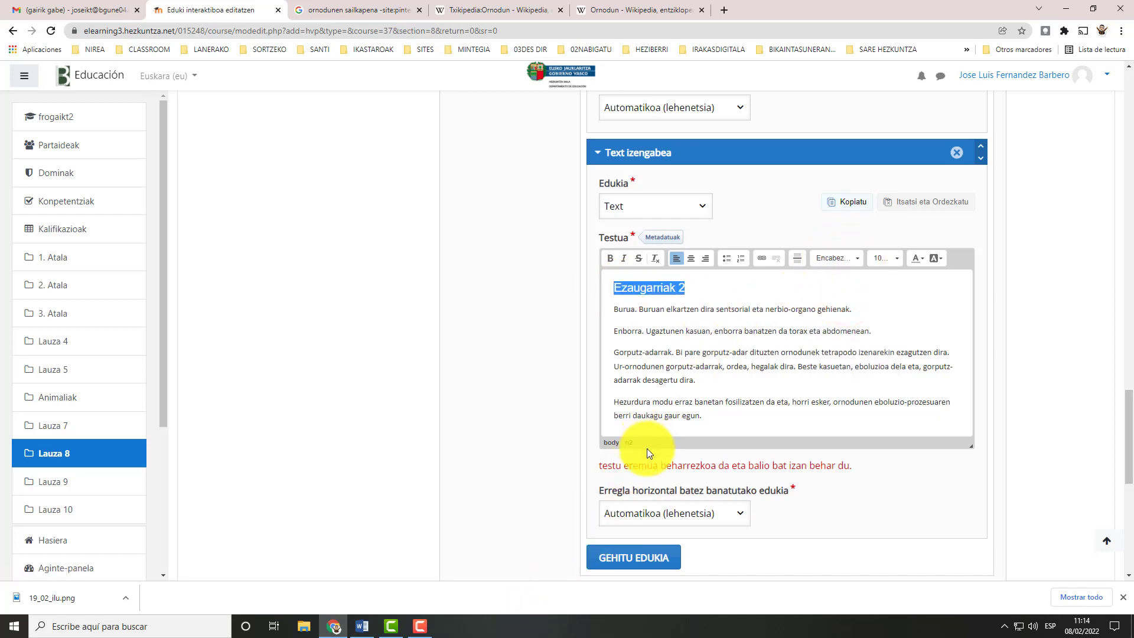
left_click(1037, 489)
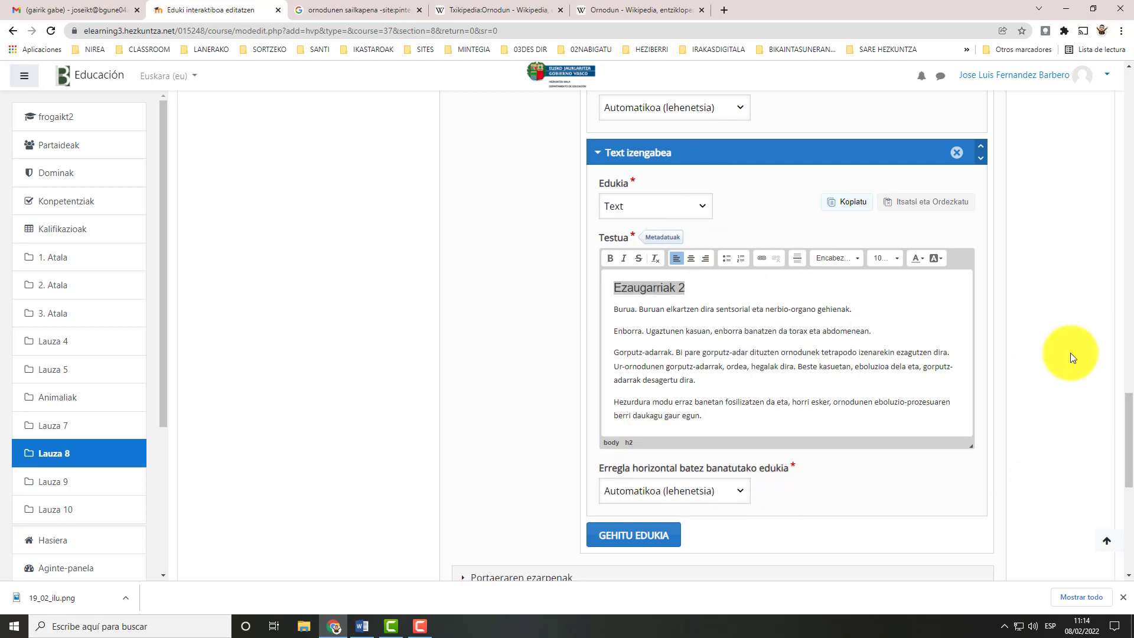
Step: Add a content element below the second text in the Ezaugarriak chapter and set its type to True/False Question
left_click_drag(1127, 407, 1126, 340)
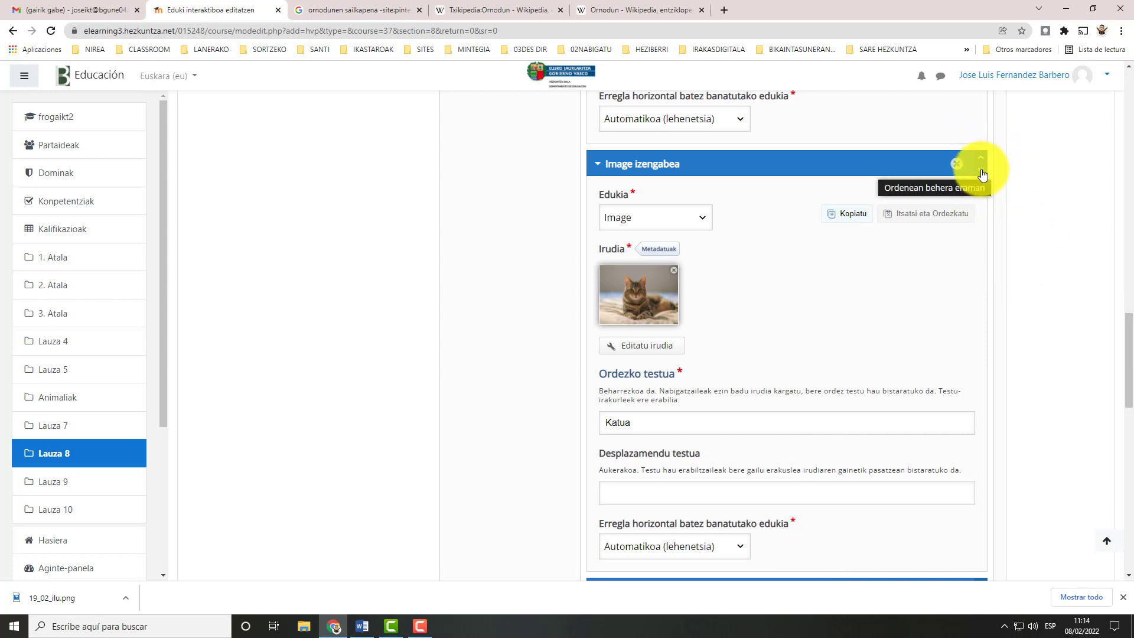
scroll(1062, 292, "down", 1)
scroll(1059, 289, "down", 8)
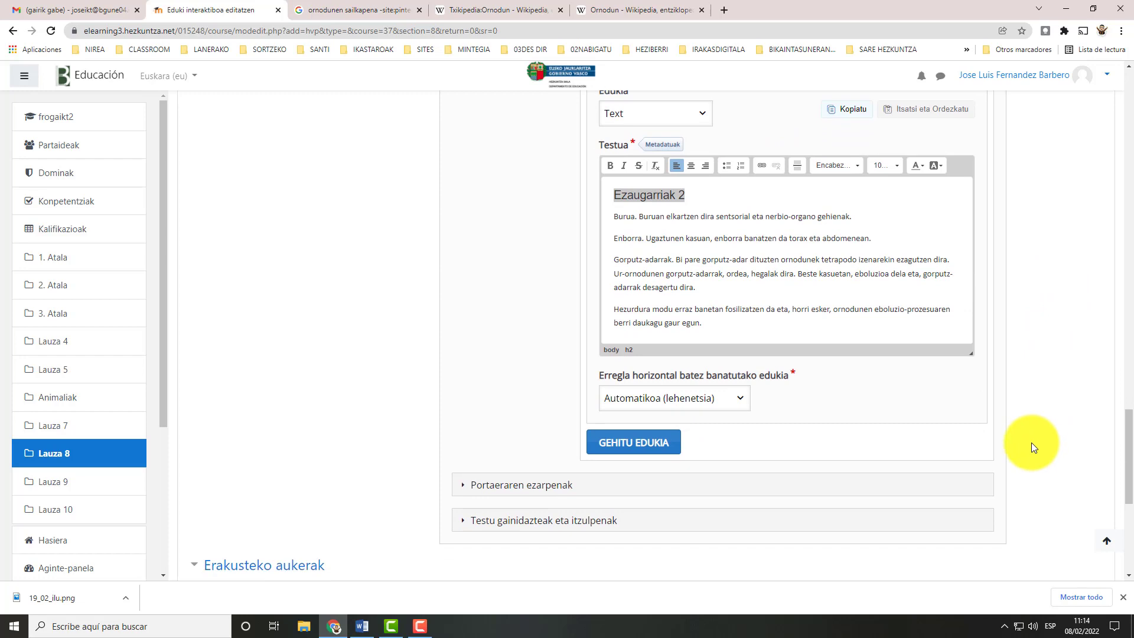
left_click(635, 442)
scroll(646, 376, "down", 3)
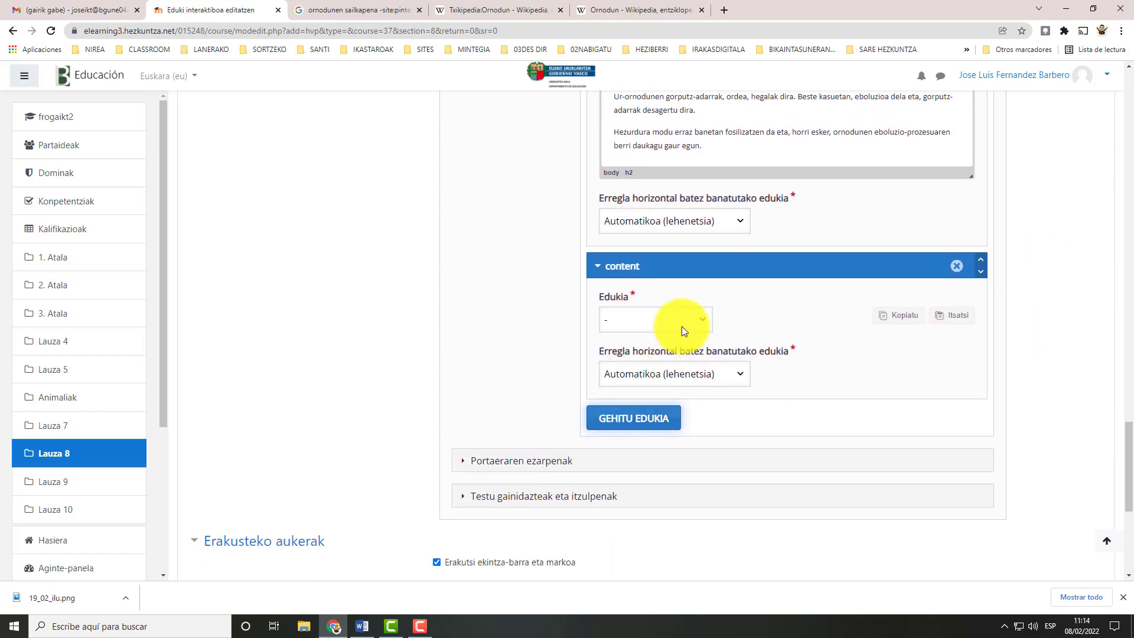
left_click(700, 319)
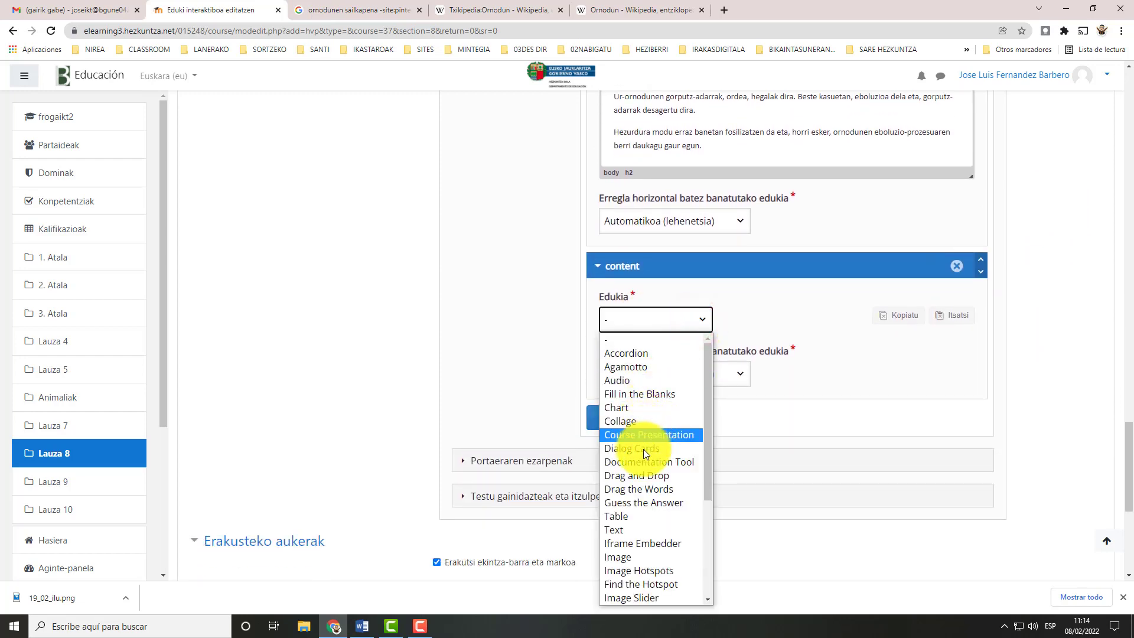
scroll(639, 450, "down", 2)
scroll(639, 450, "down", 2)
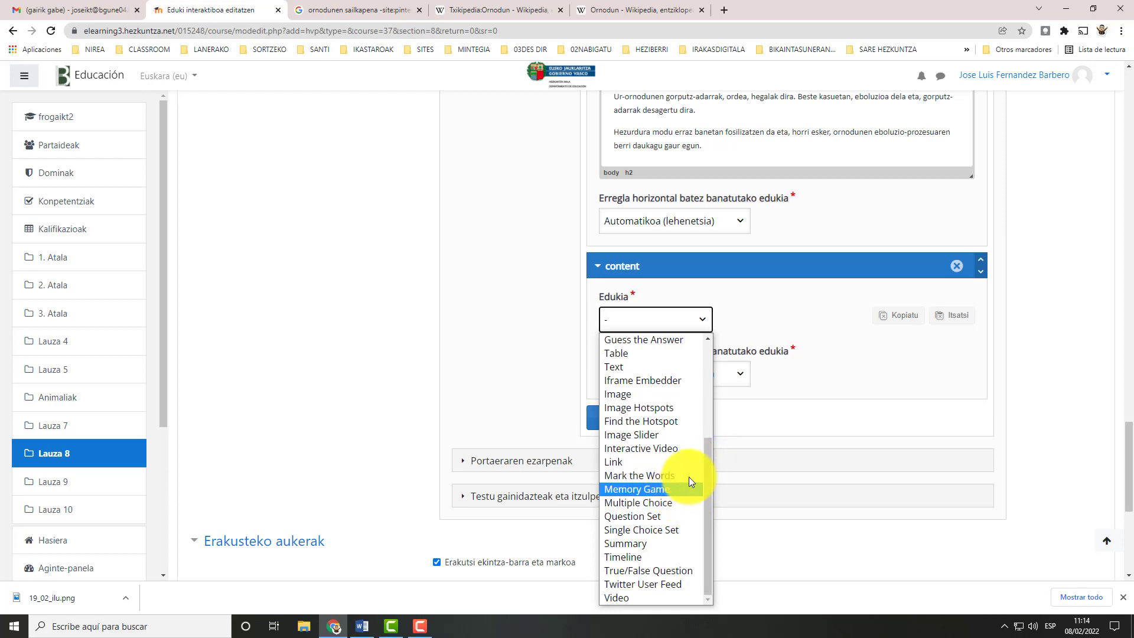
mouse_move(708, 462)
left_mouse_down()
mouse_move(709, 381)
mouse_move(703, 476)
left_mouse_up()
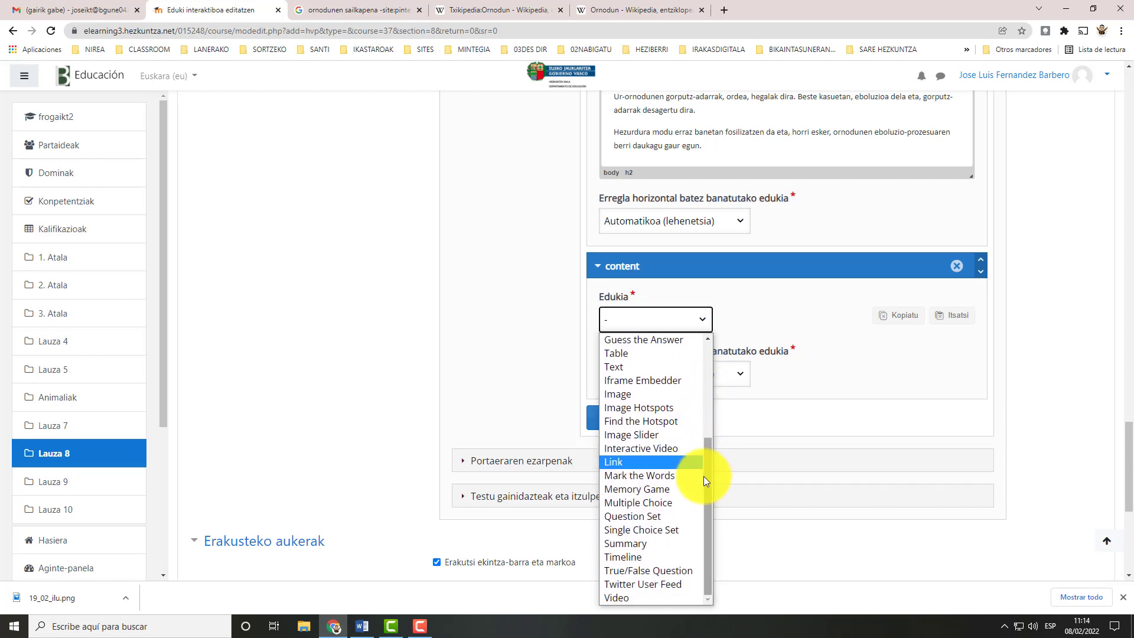
left_click(664, 572)
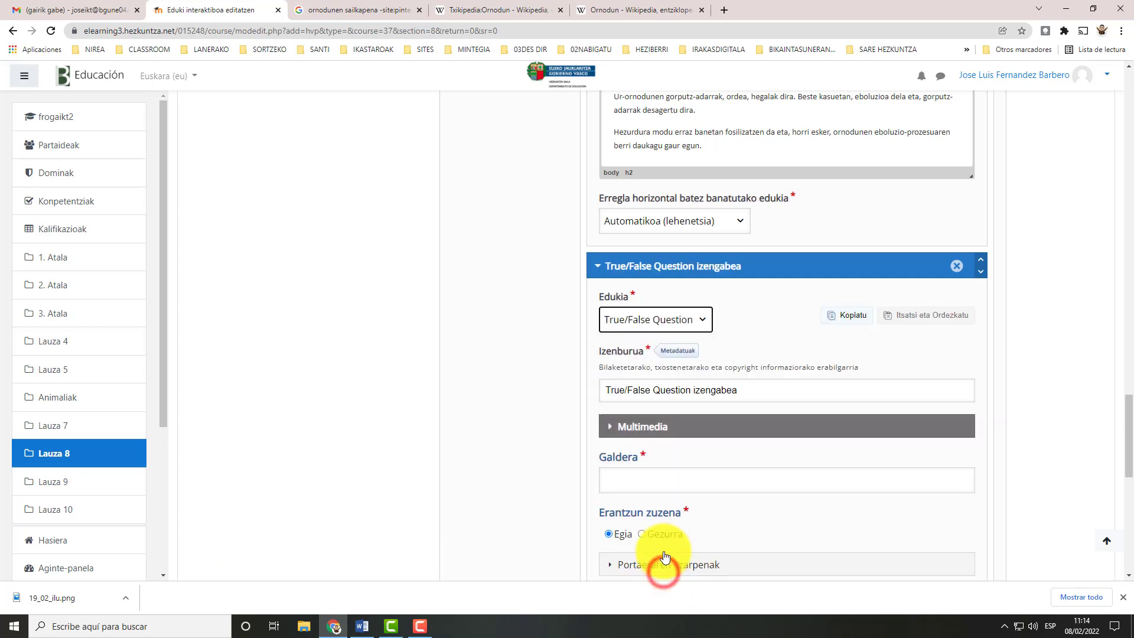
Step: Enter "Ornodunek hezurrak dituzte" as the true/false question and set Egia as its correct answer
left_click(650, 486)
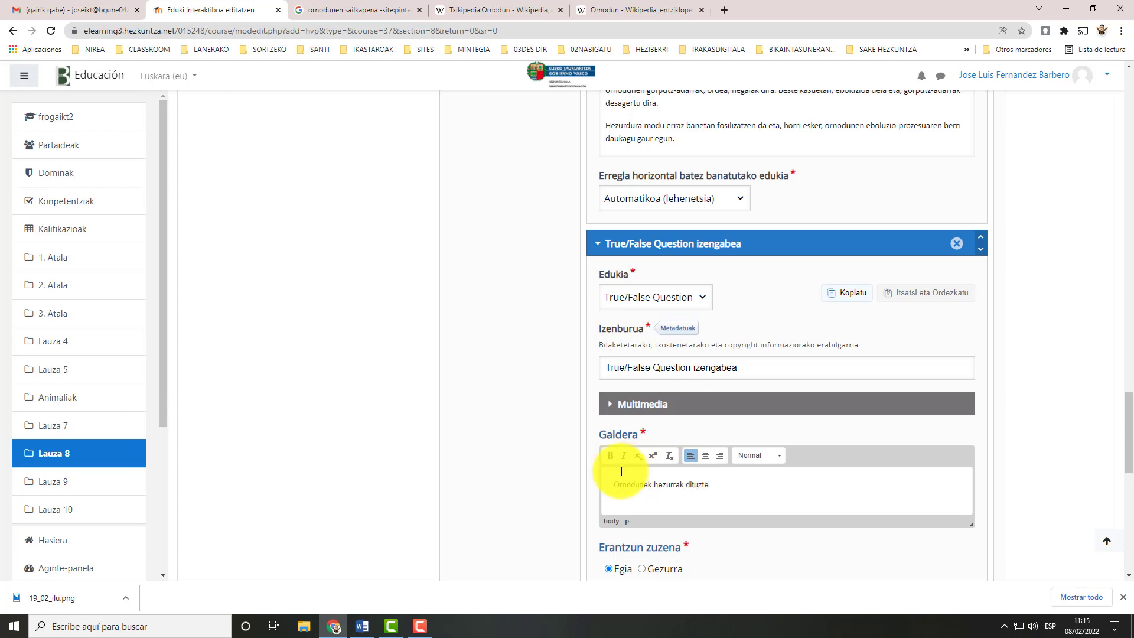
scroll(644, 472, "down", 2)
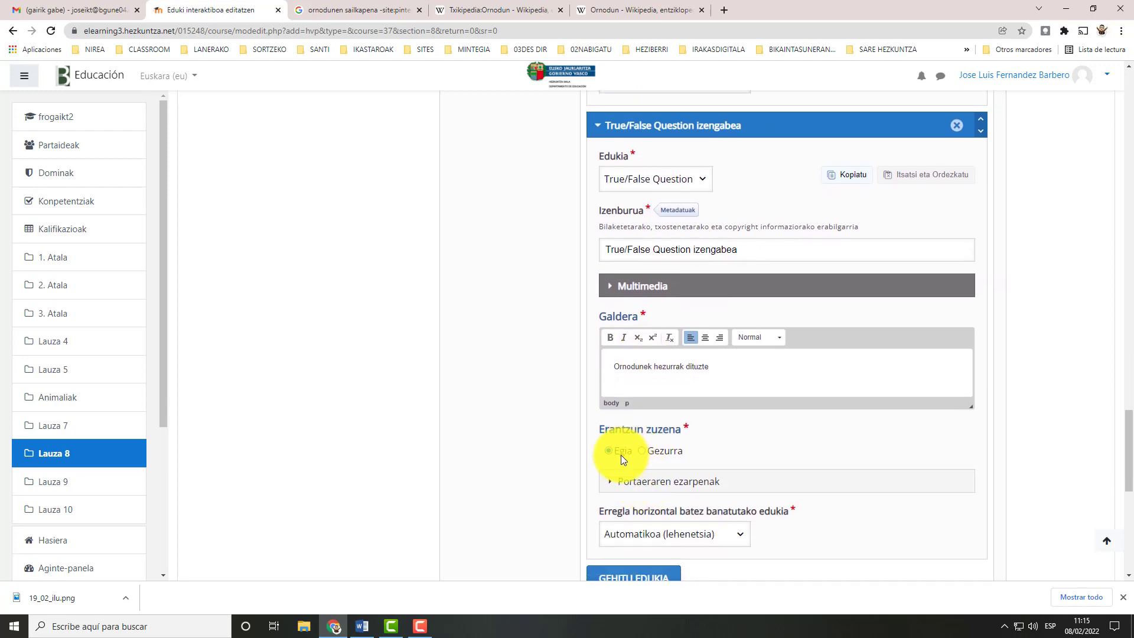
left_click(646, 375)
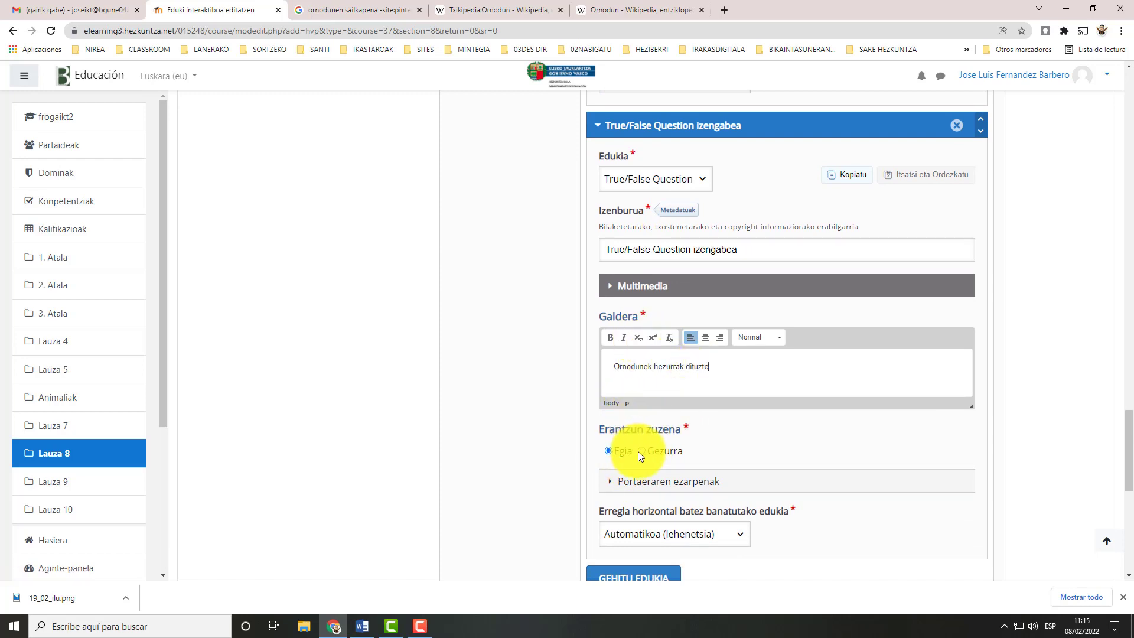
left_click(607, 452)
scroll(714, 426, "up", 1)
scroll(714, 431, "down", 2)
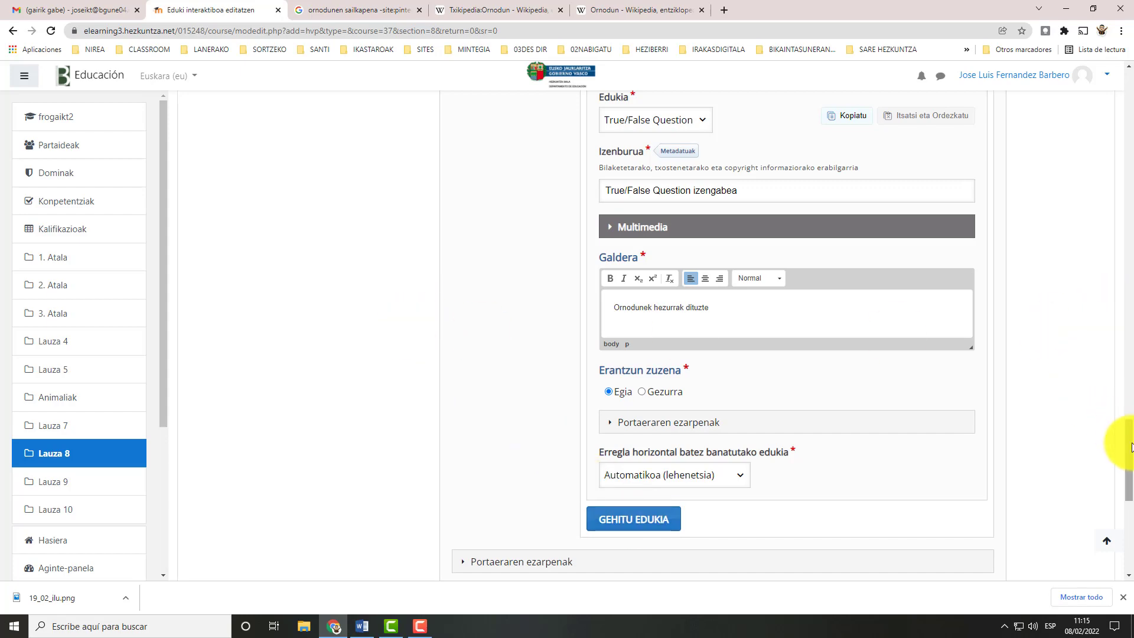
Step: Add a second chapter to the book and title it "Sailkapena"
left_click_drag(1127, 450, 1125, 113)
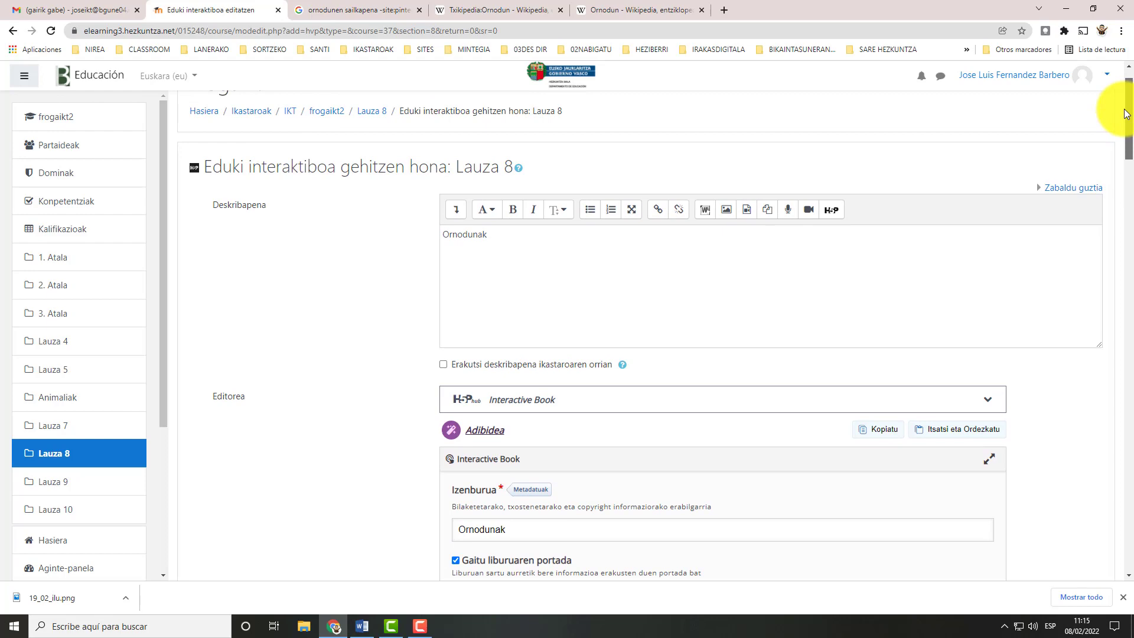
scroll(358, 307, "down", 14)
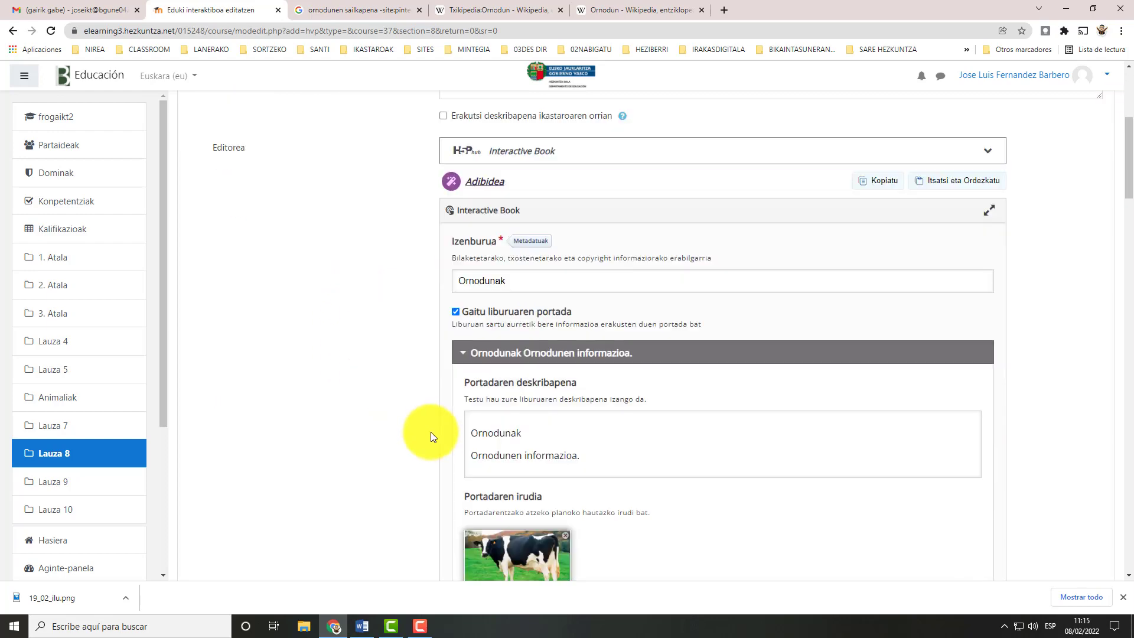
scroll(411, 306, "up", 3)
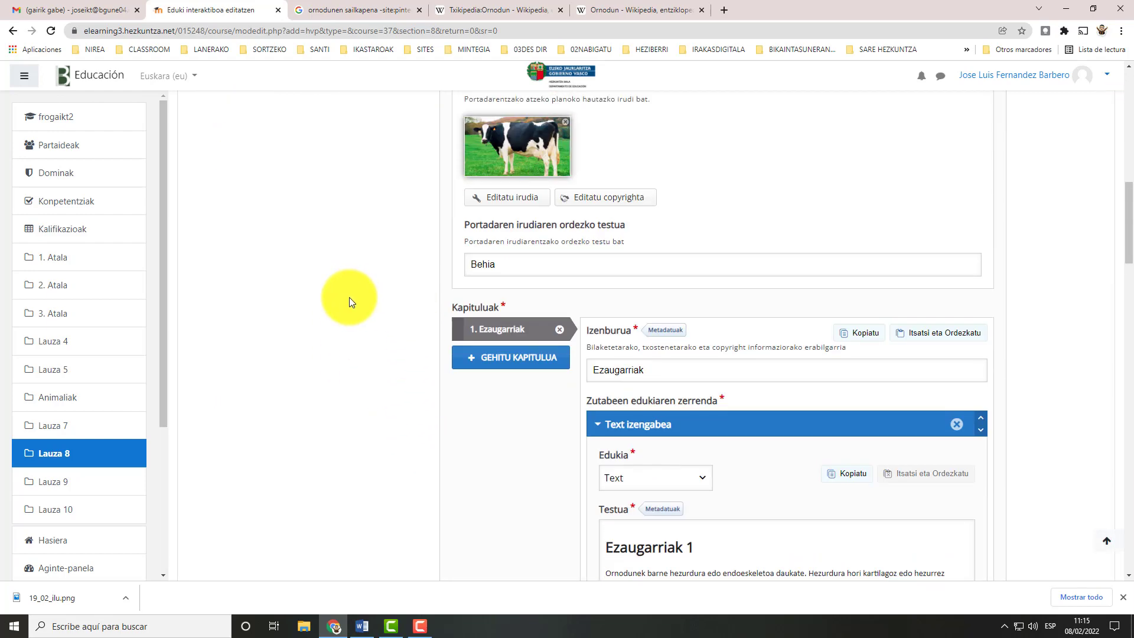
left_click(527, 361)
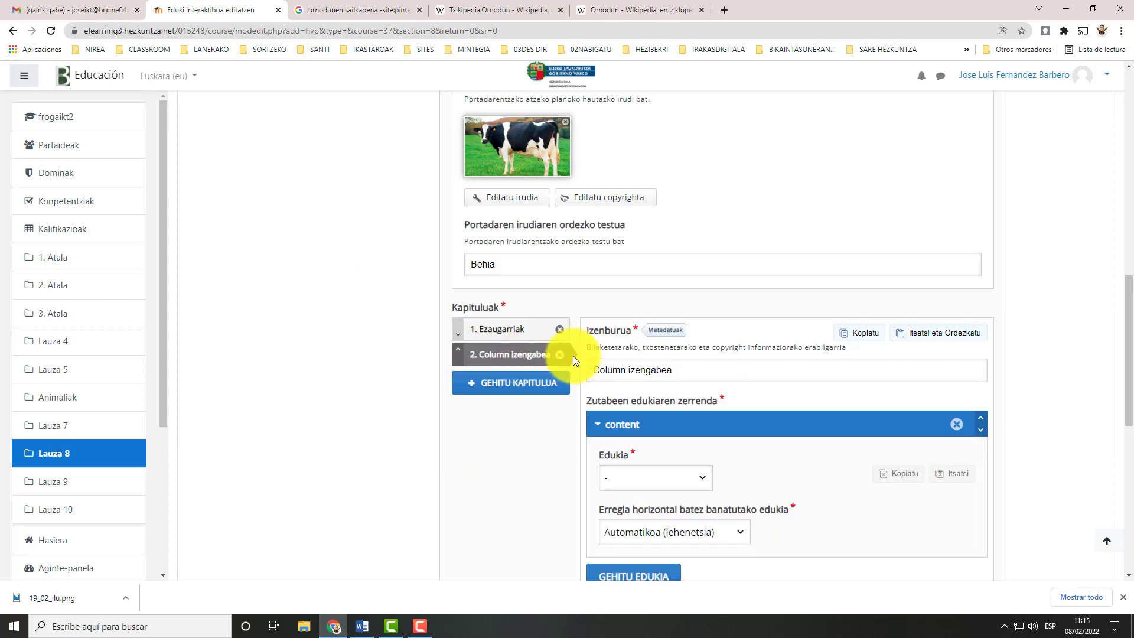
left_click_drag(689, 372, 583, 381)
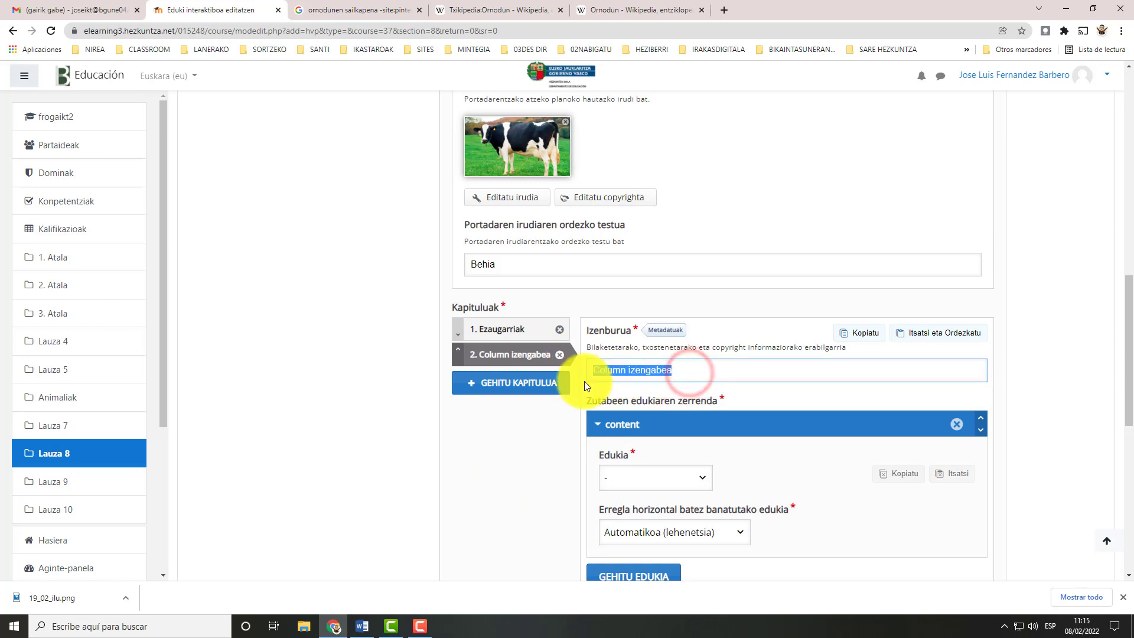
type("Sa")
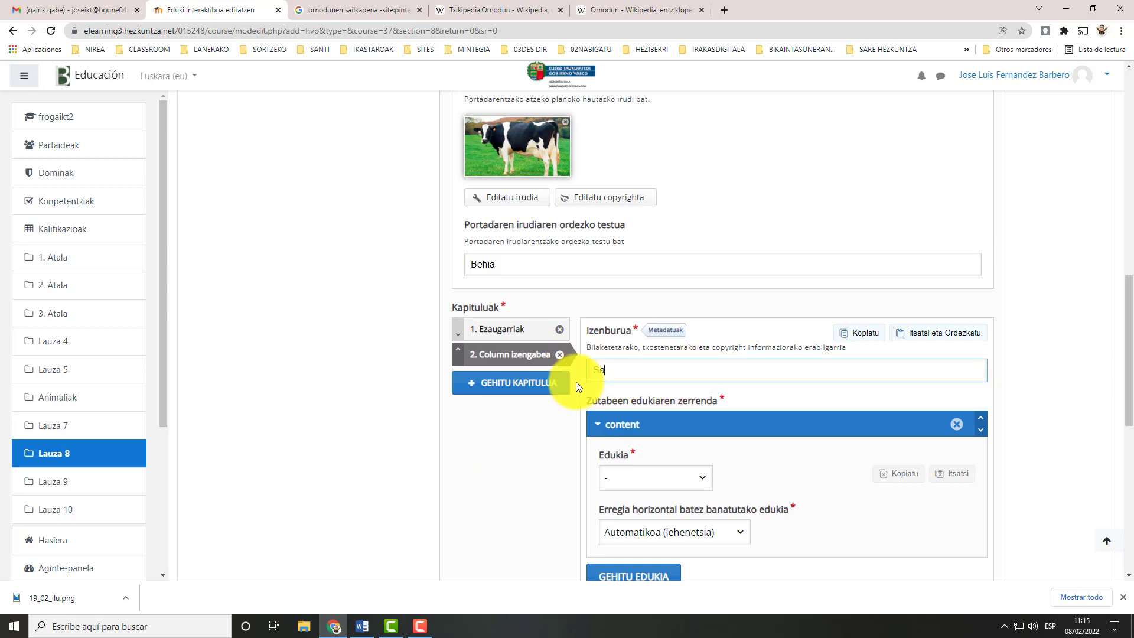
type("ilkapena")
Step: Set the Sailkapena chapter's first content element to Image and upload 19_02_ilu.png from the irudiak folder
left_click(703, 478)
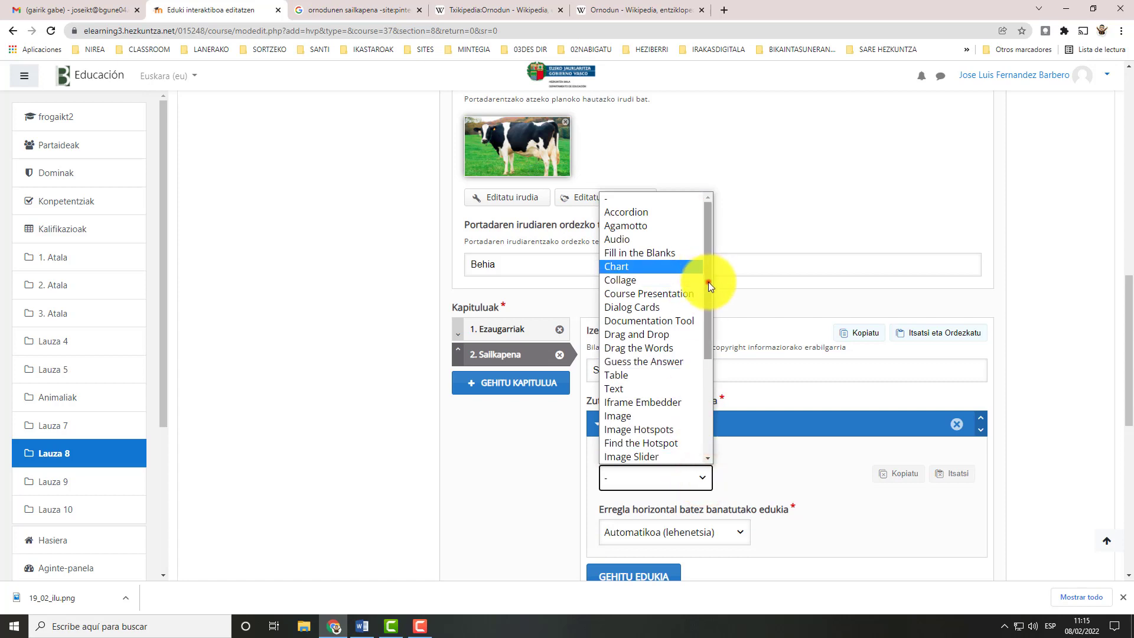
left_click_drag(708, 282, 710, 291)
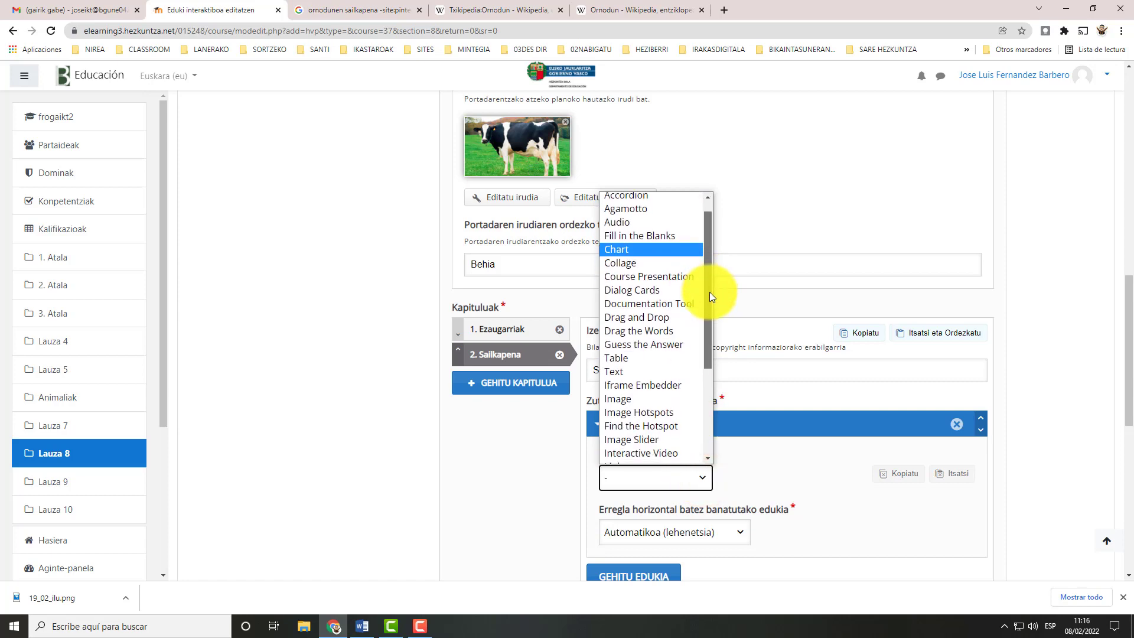
left_click(633, 398)
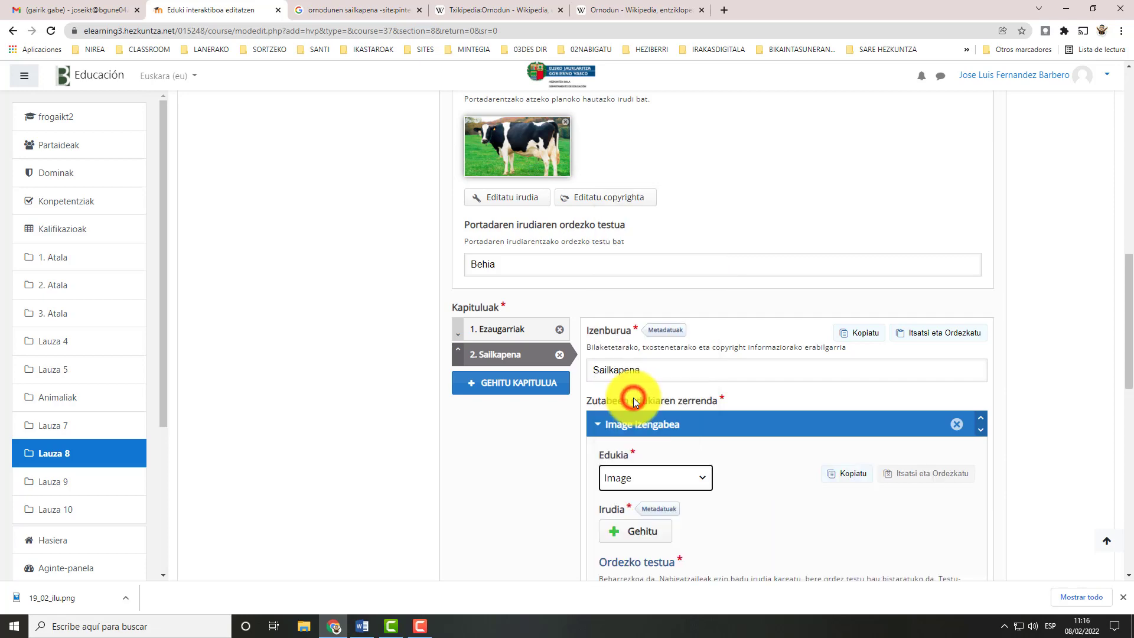
scroll(707, 499, "down", 2)
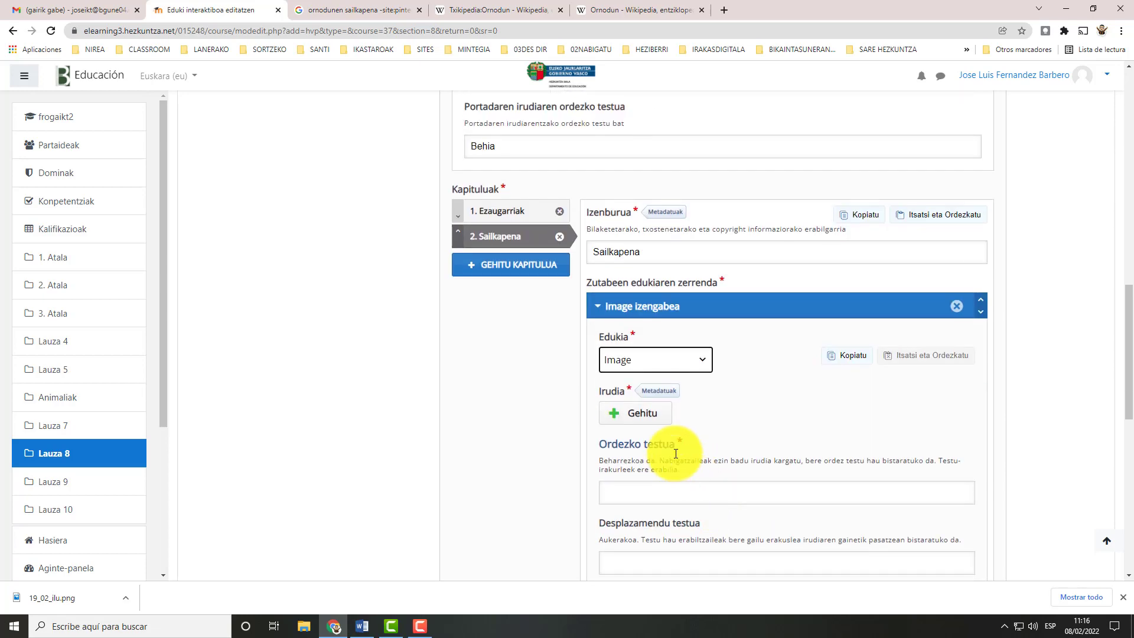
left_click(631, 412)
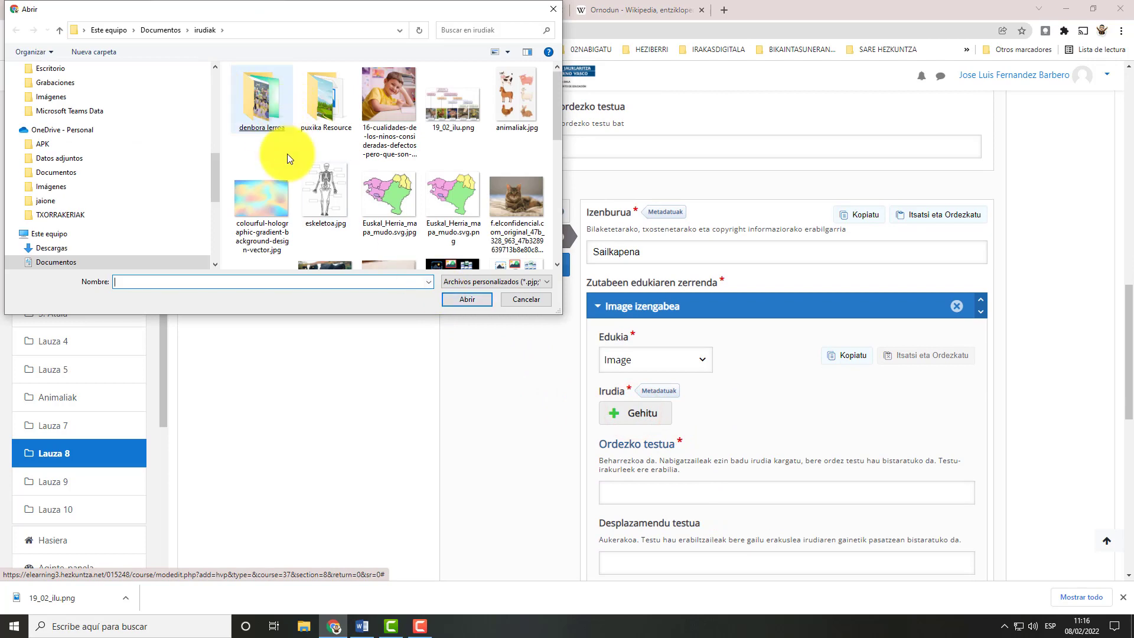
left_click(455, 107)
double_click(454, 107)
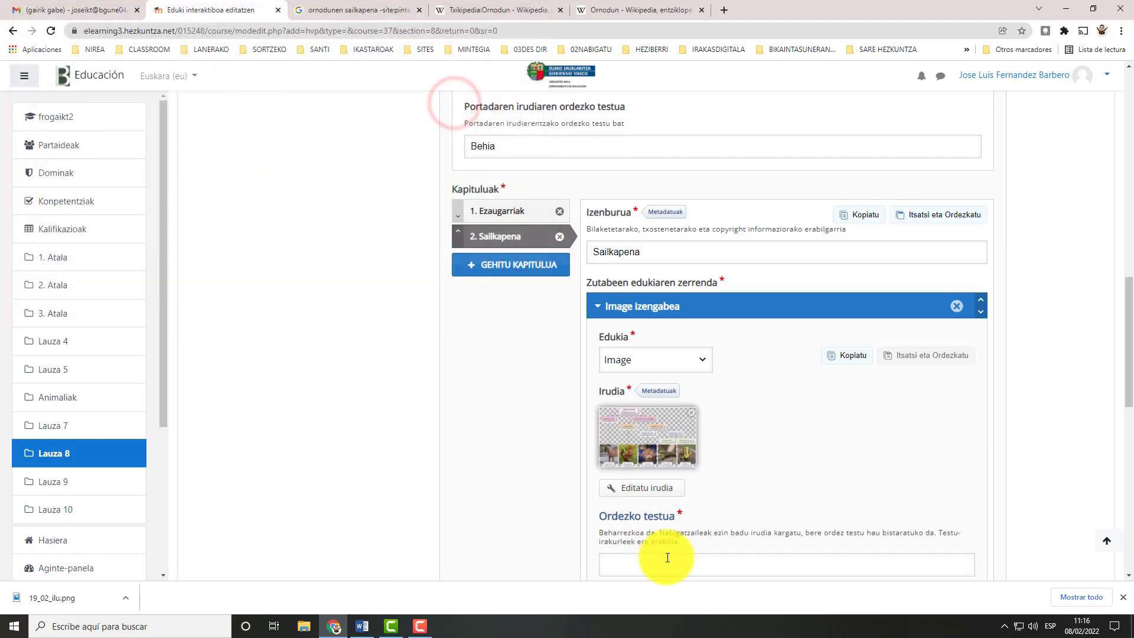
Step: Enter "sailkapena" as the alternative text of the classification image
scroll(659, 550, "down", 2)
left_click(635, 446)
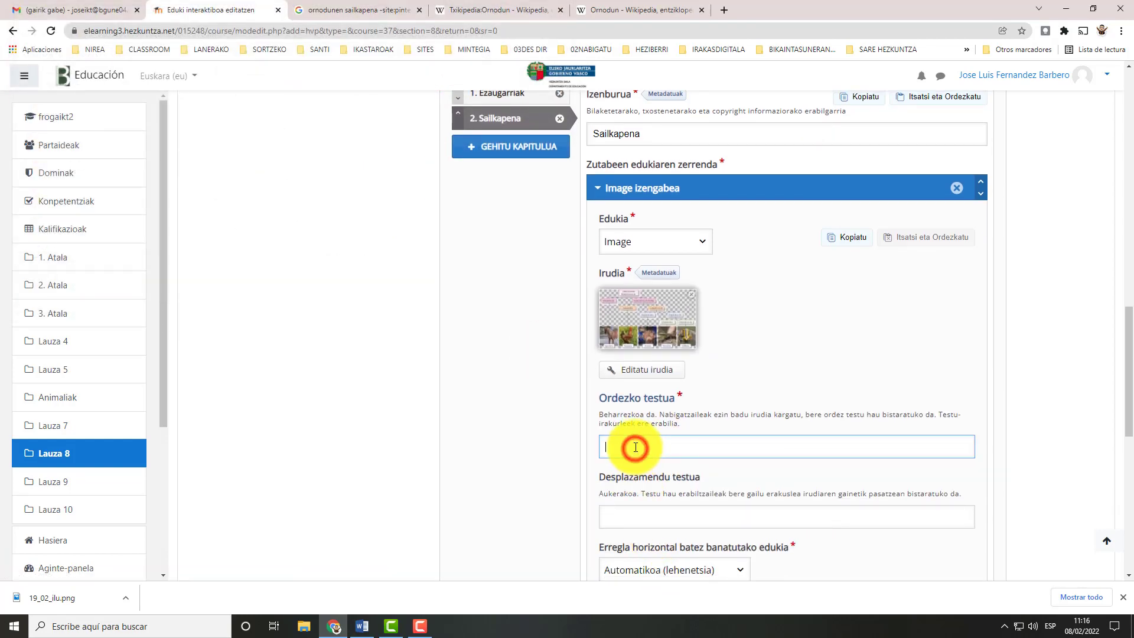
type("sailkapena")
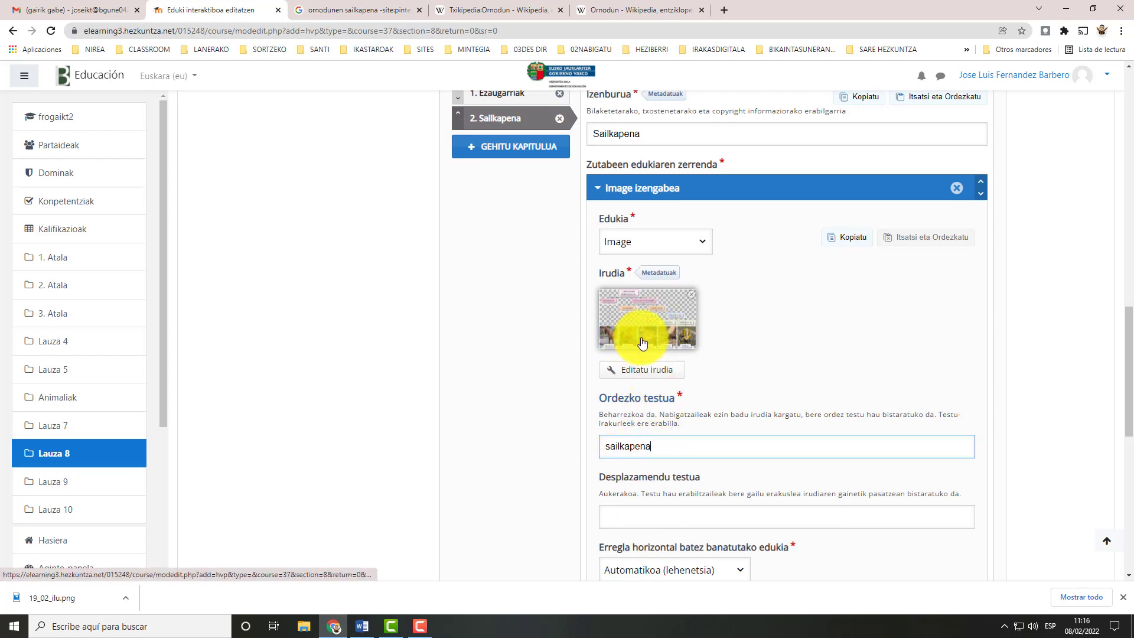
Step: Add a content element below the classification image and set its type to Multiple Choice
scroll(647, 454, "down", 2)
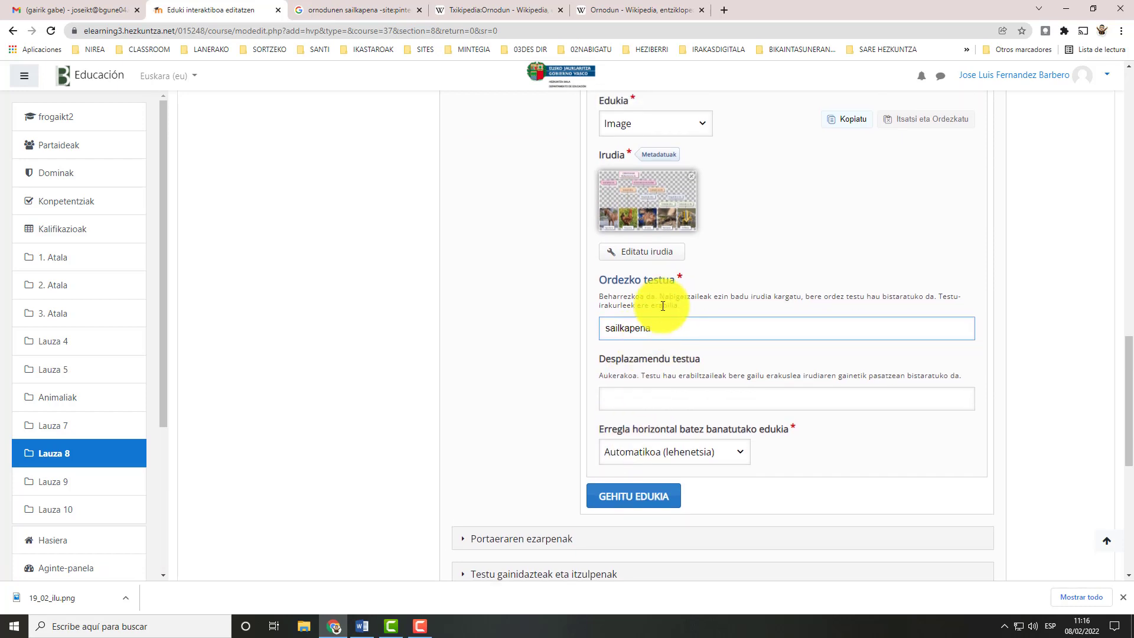
scroll(664, 304, "up", 1)
scroll(679, 254, "down", 6)
scroll(666, 356, "up", 1)
scroll(628, 233, "up", 2)
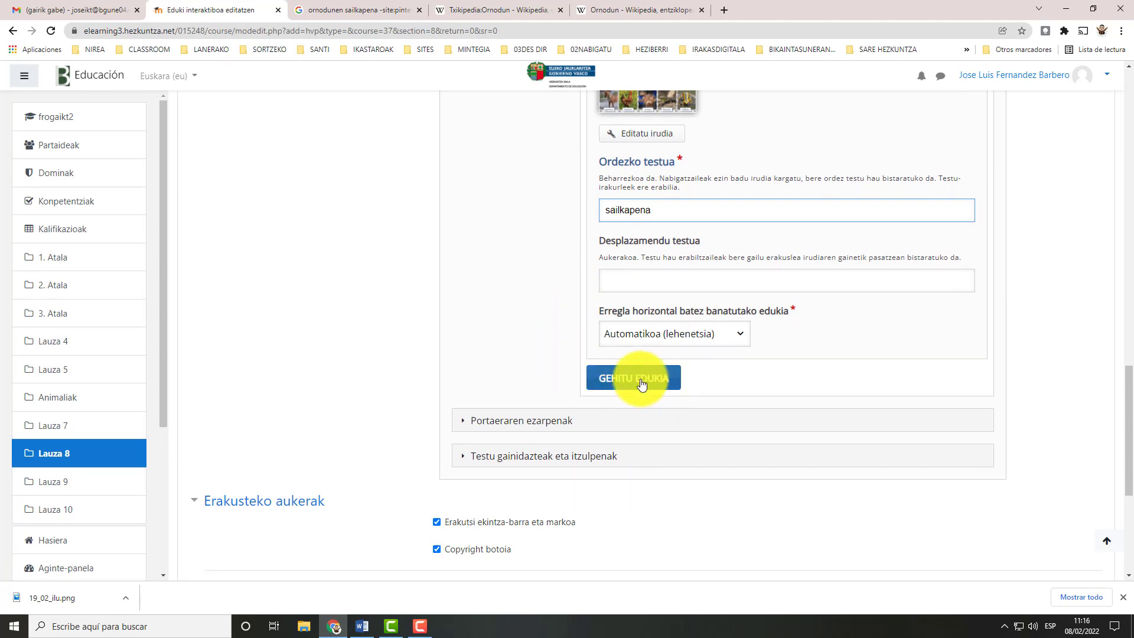
left_click(665, 378)
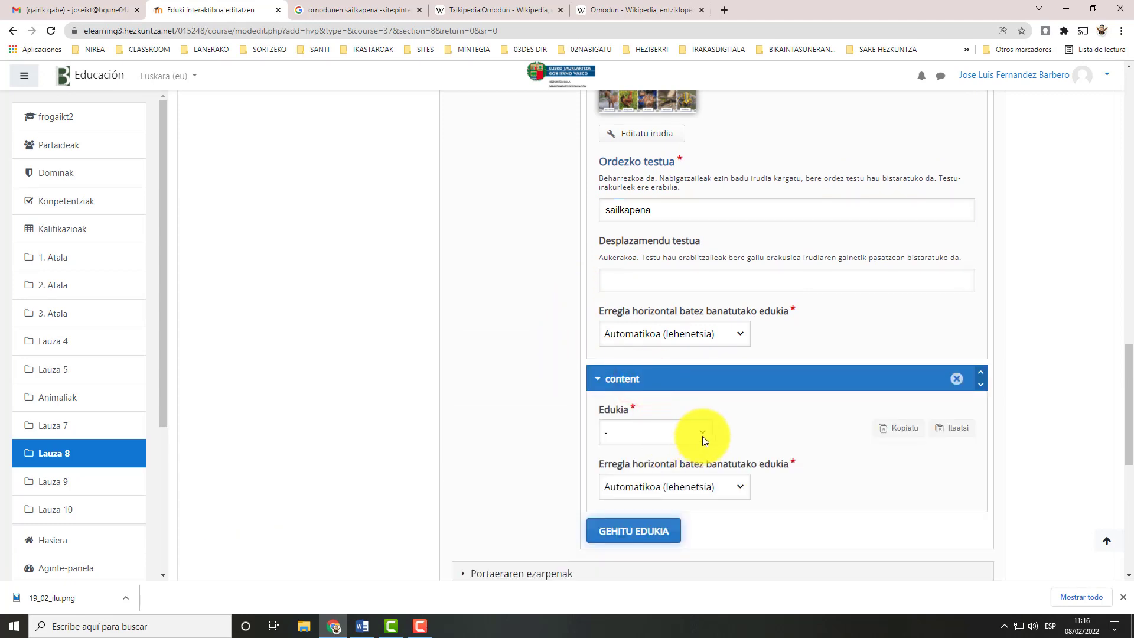
left_click(703, 434)
left_click_drag(706, 262, 704, 328)
left_click(640, 355)
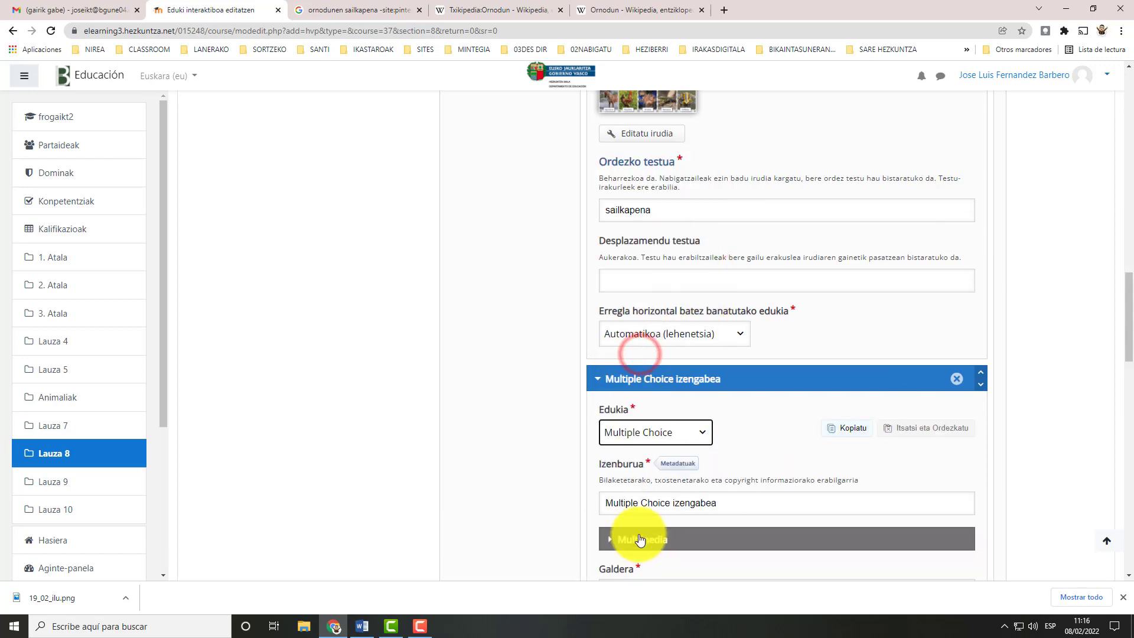
Step: Enter "Zenbat talde daude ornodunen artean" as the question of the Multiple Choice element
scroll(649, 499, "down", 3)
left_click(633, 413)
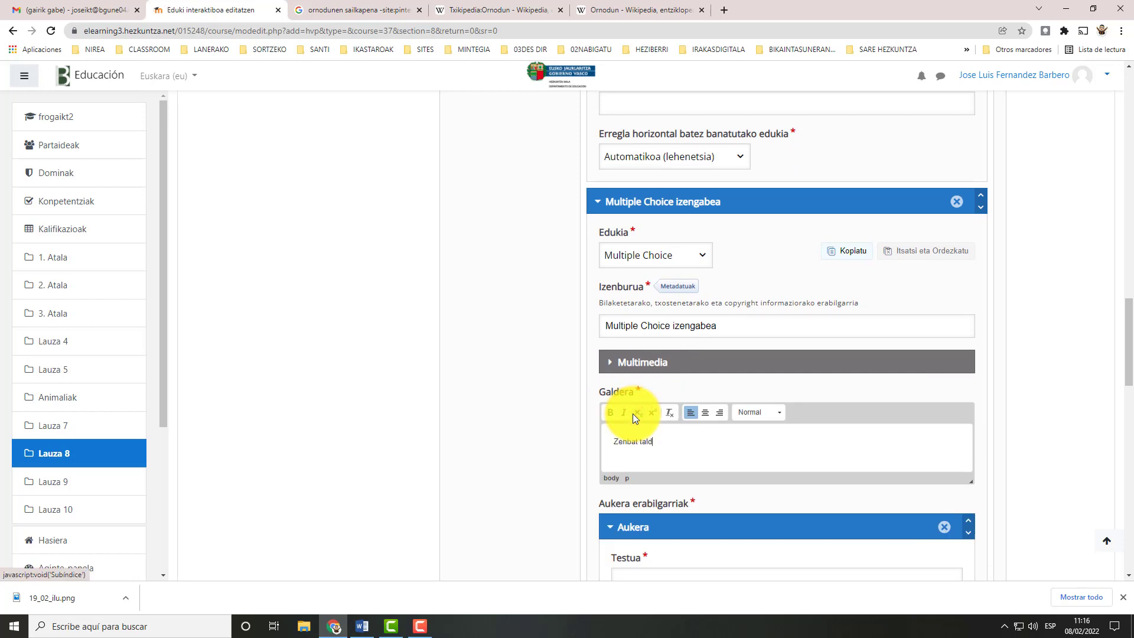
type("Zenbat talde daude ornodunen artean")
scroll(632, 413, "down", 3)
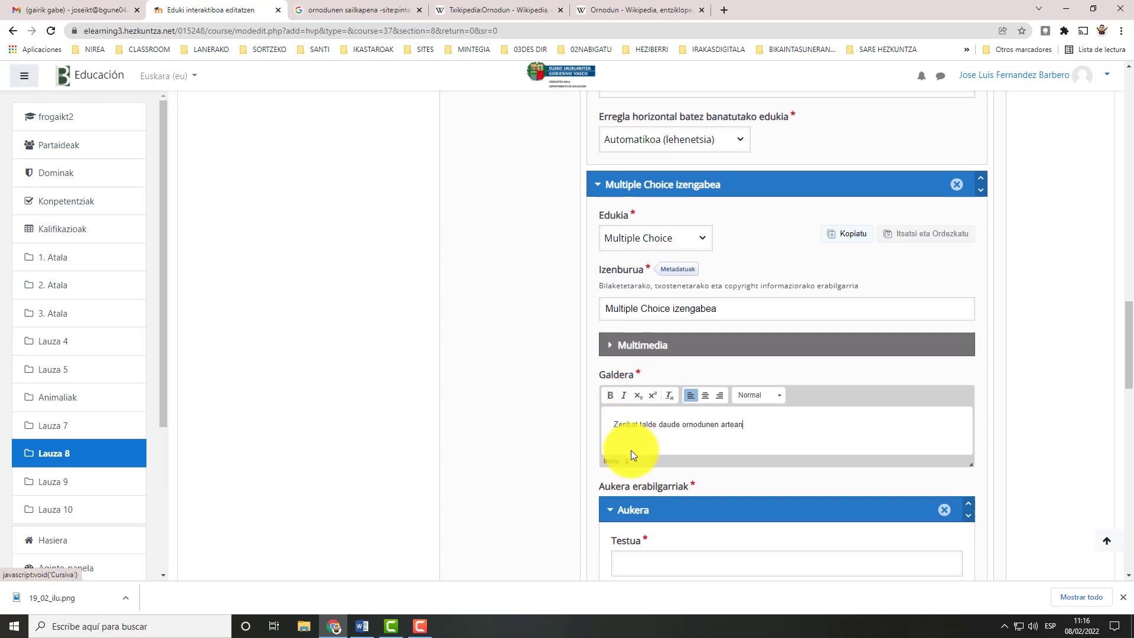
Step: Enter 5 as the first answer option of the Multiple Choice question and mark it as correct
left_click(635, 398)
scroll(637, 413, "down", 1)
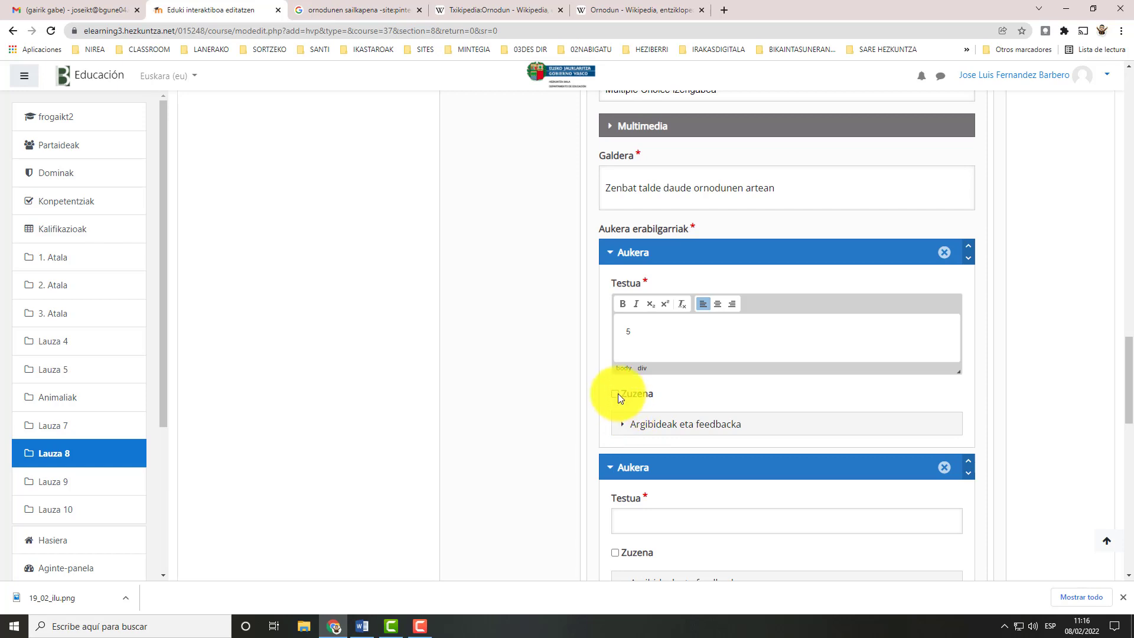
left_click(617, 393)
Step: Enter 7 as the second answer option and add a third option with the text 6
scroll(632, 494, "down", 1)
left_click(629, 463)
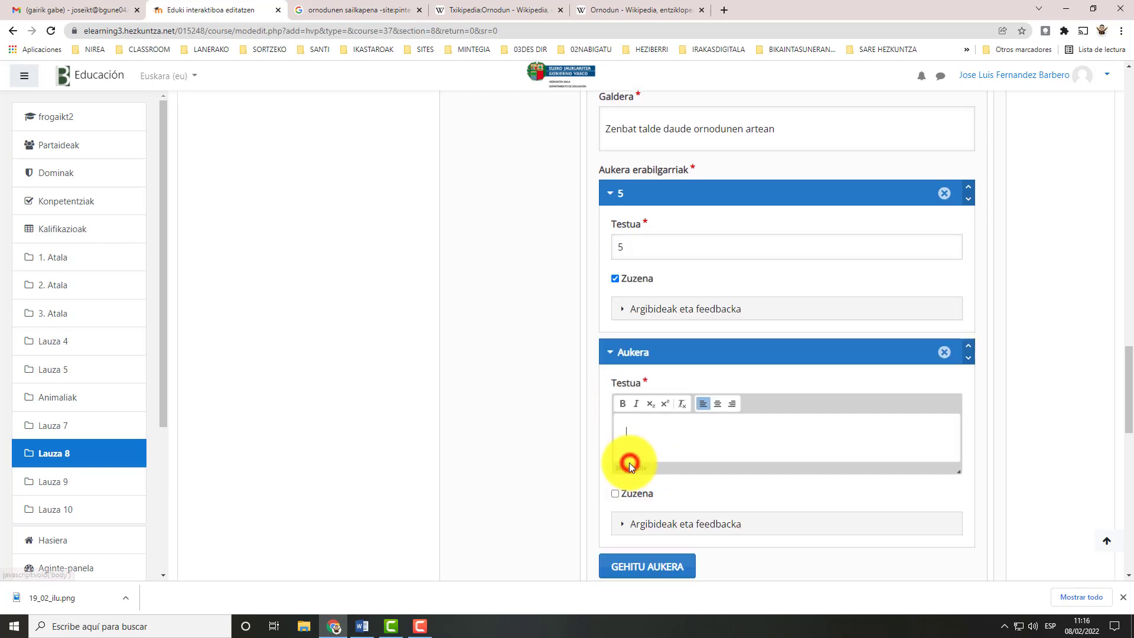
type("7")
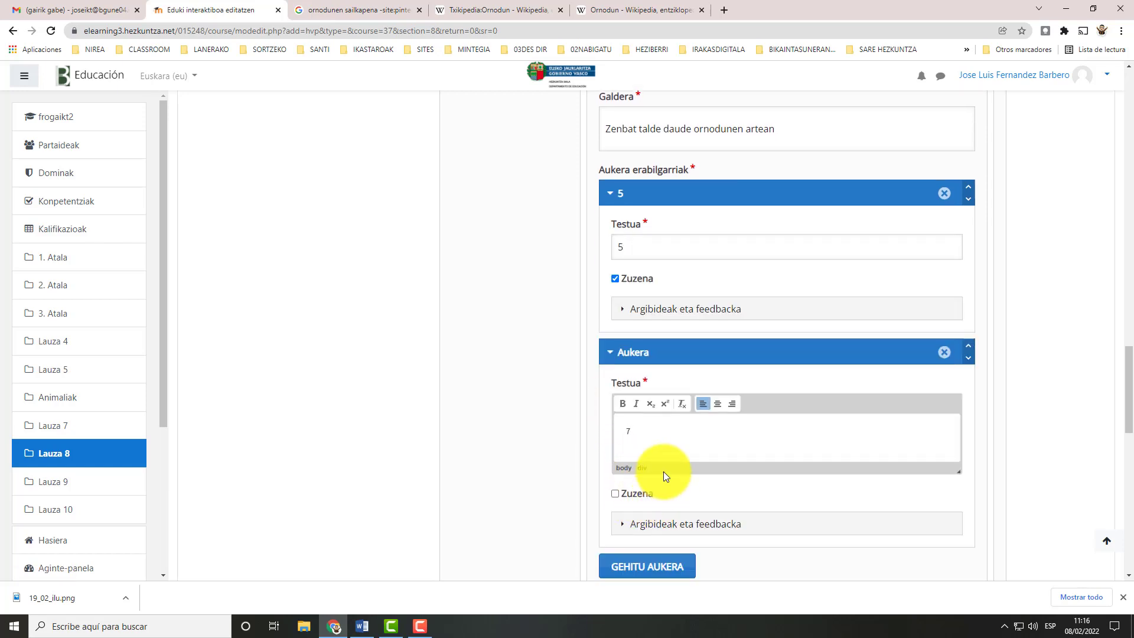
scroll(662, 471, "down", 2)
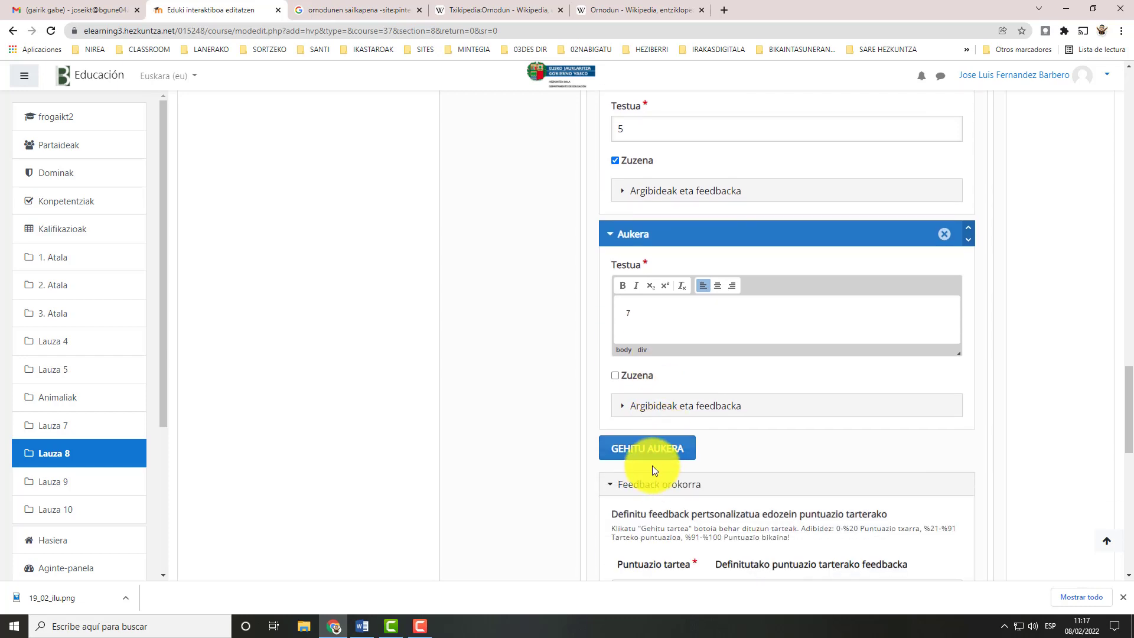
left_click(655, 455)
left_click(640, 503)
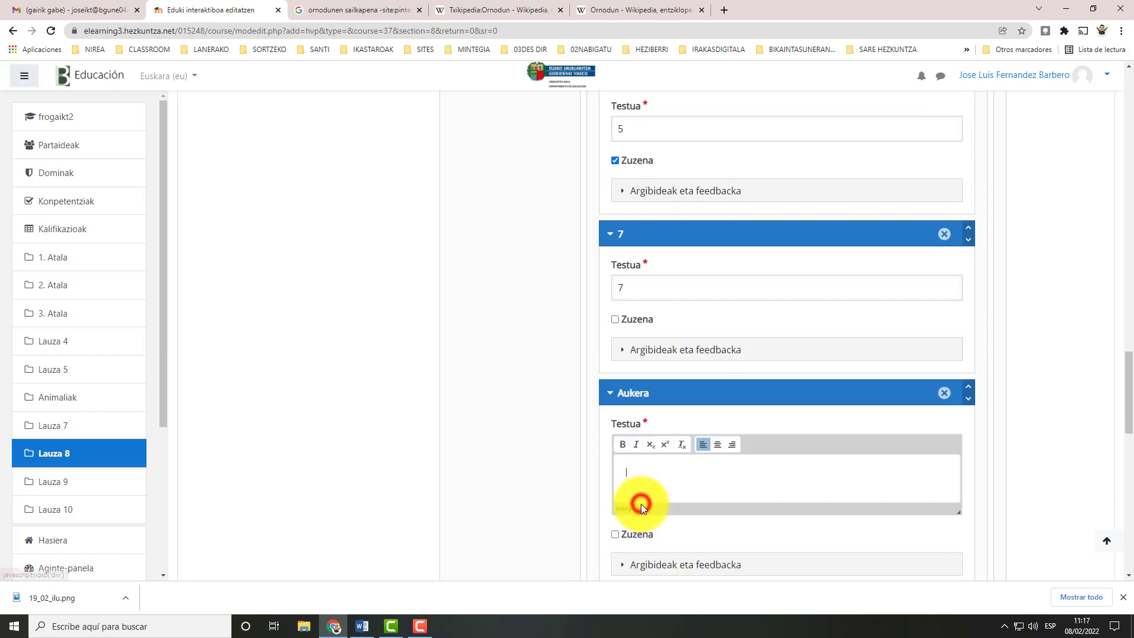
type("6")
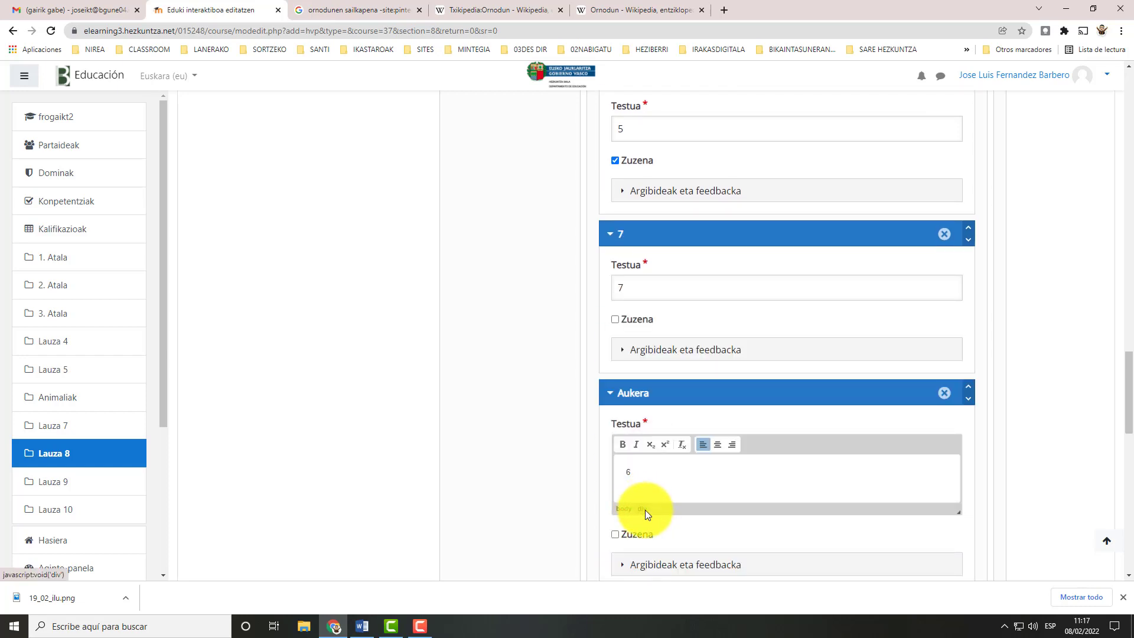
Step: Add a fourth answer option with the text 3 to the Multiple Choice question
scroll(645, 509, "down", 2)
left_click(646, 489)
scroll(670, 499, "down", 1)
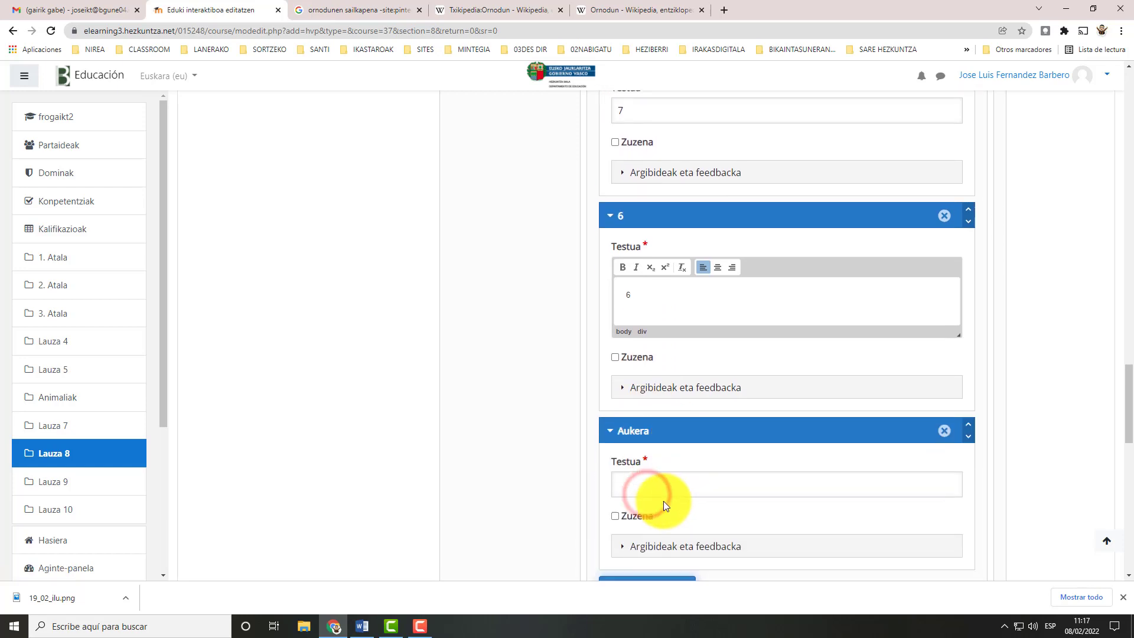
left_click(639, 485)
type("3")
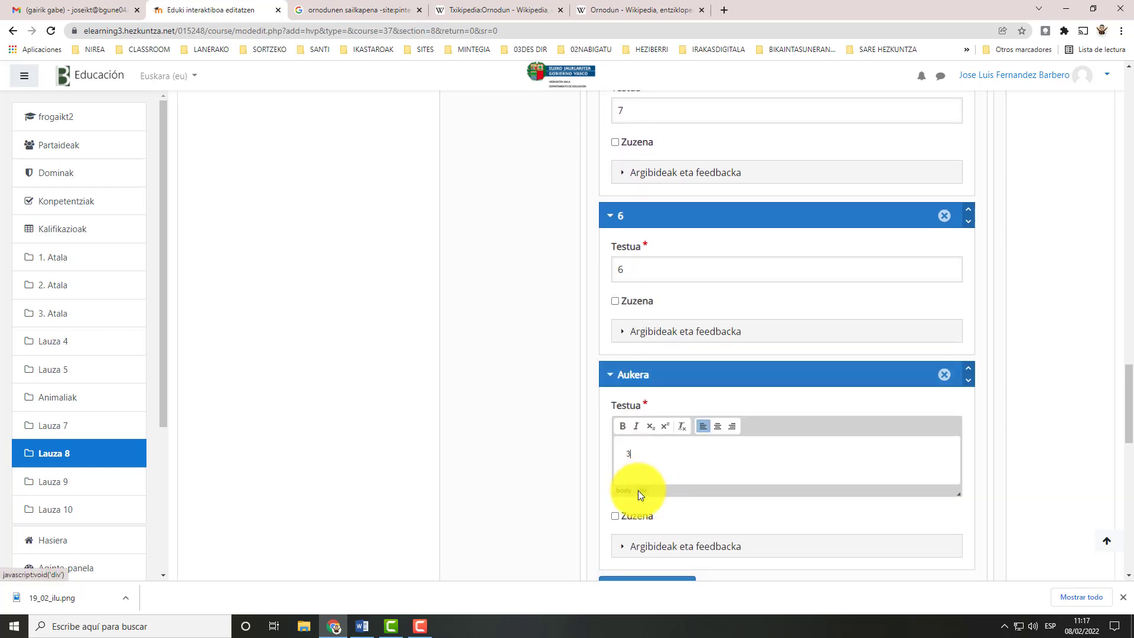
Step: Review the Multiple Choice feedback settings and the image and question elements of the Sailkapena chapter
scroll(643, 478, "down", 1)
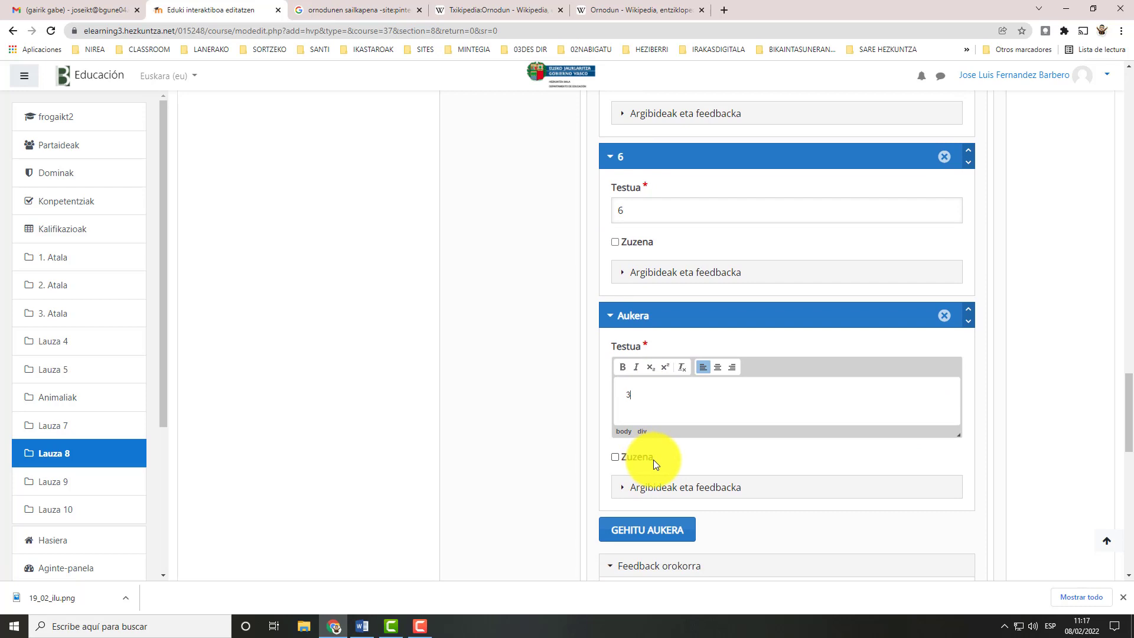
scroll(658, 534, "down", 2)
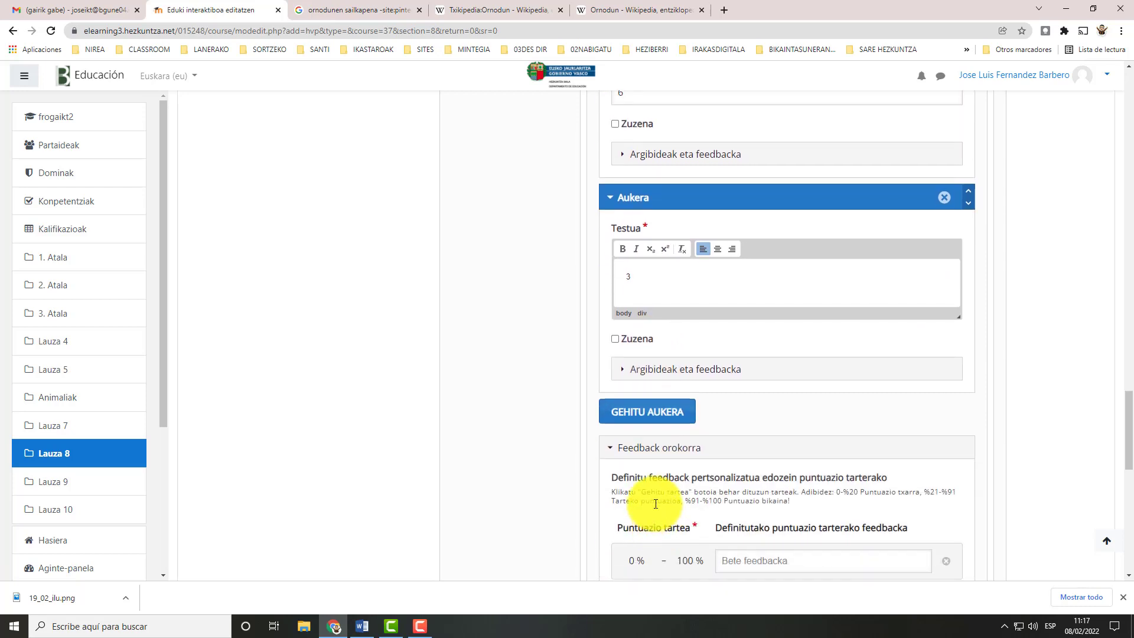
scroll(655, 503, "down", 2)
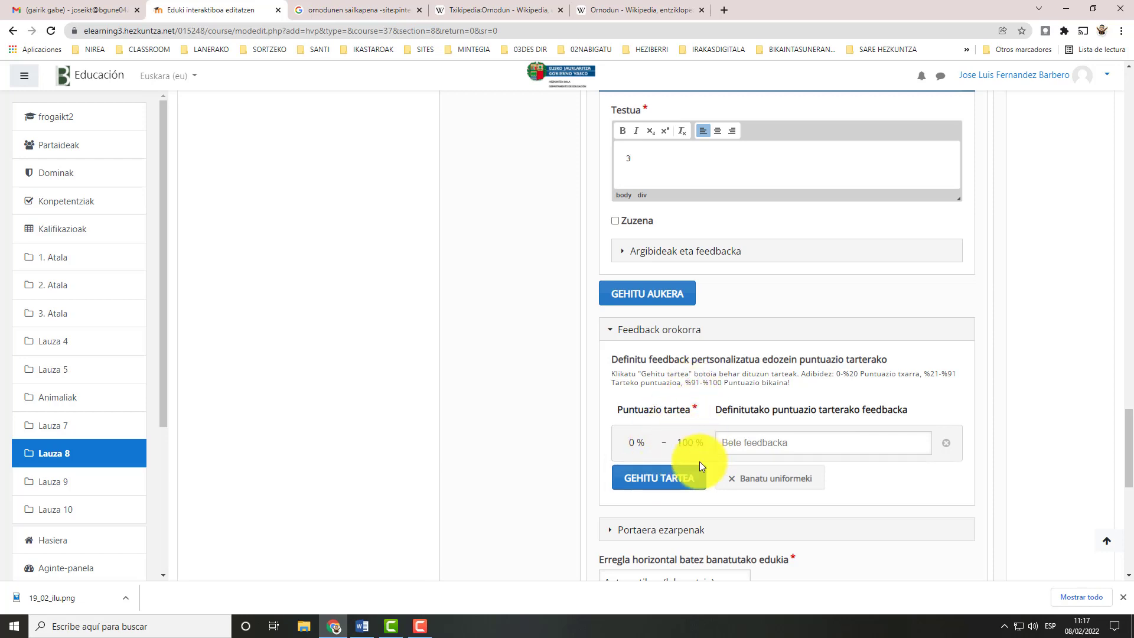
scroll(700, 465, "down", 2)
scroll(669, 374, "up", 15)
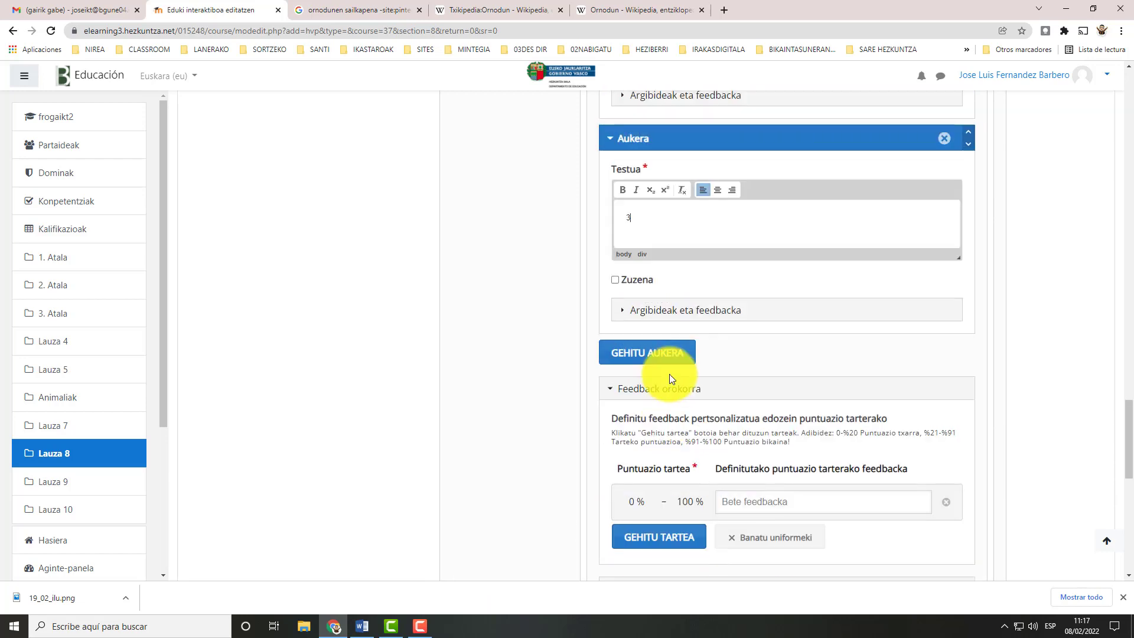
scroll(670, 374, "up", 4)
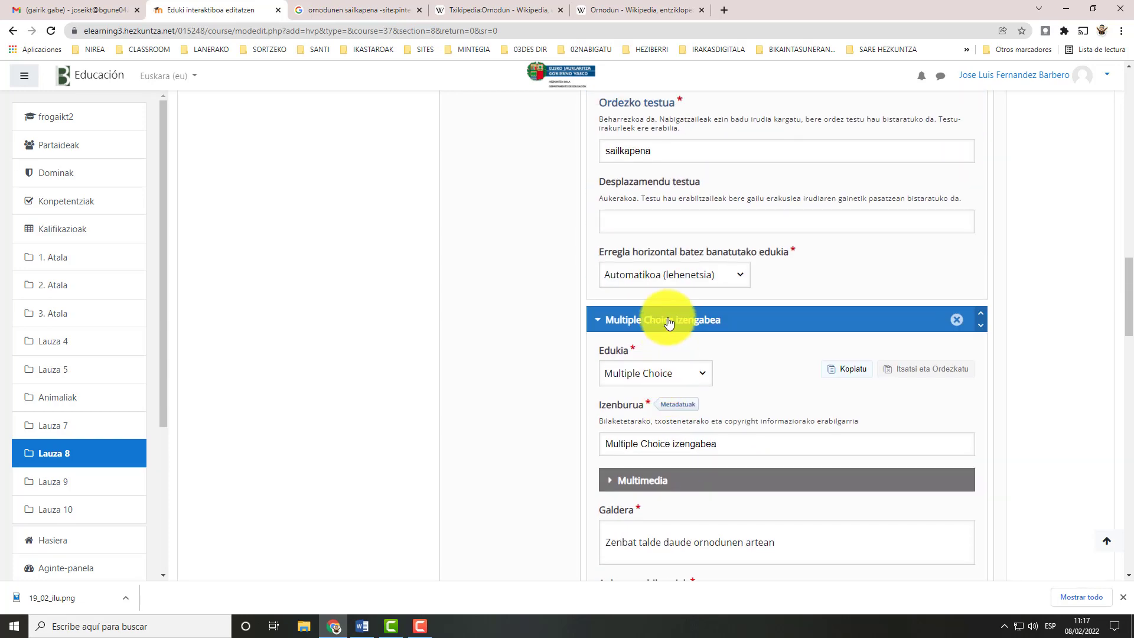
scroll(668, 322, "up", 4)
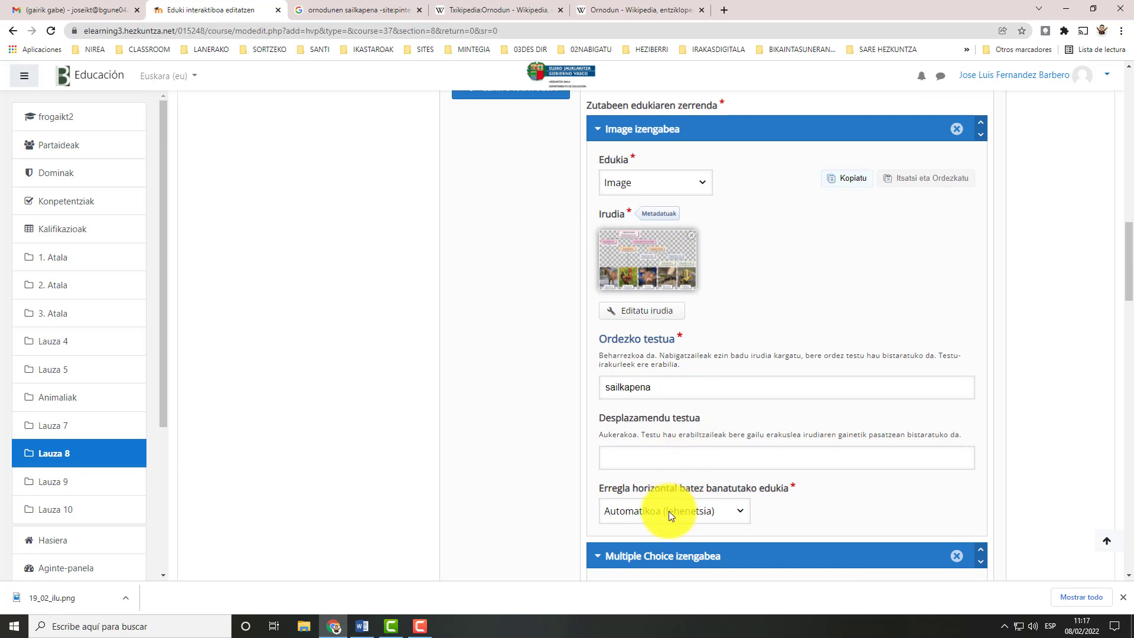
scroll(668, 512, "down", 2)
scroll(675, 442, "down", 7)
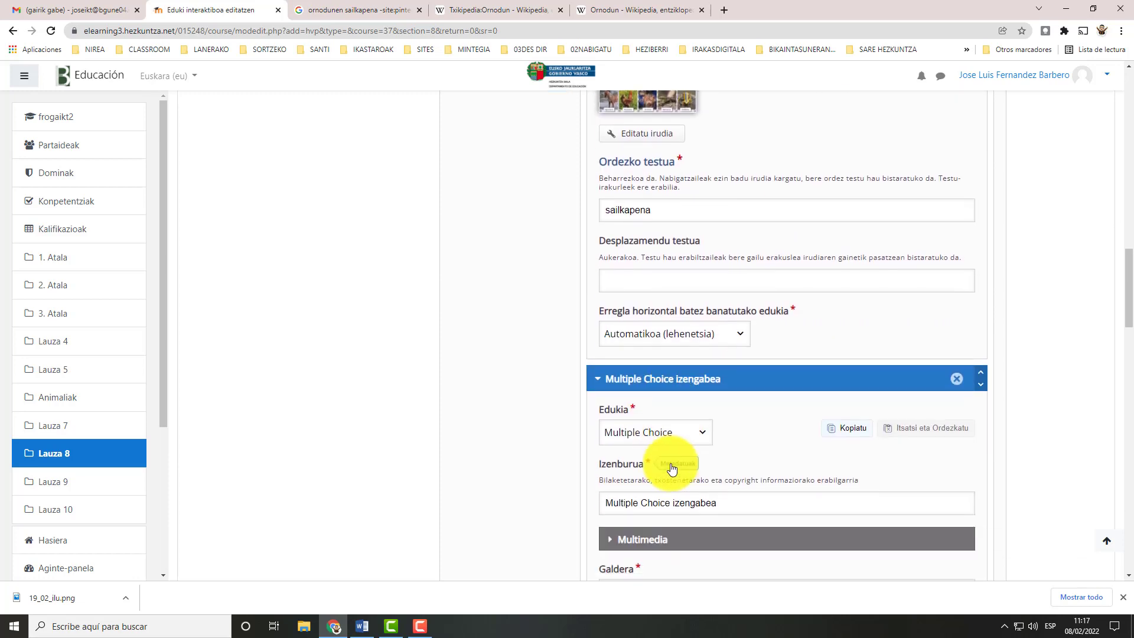
scroll(539, 283, "up", 9)
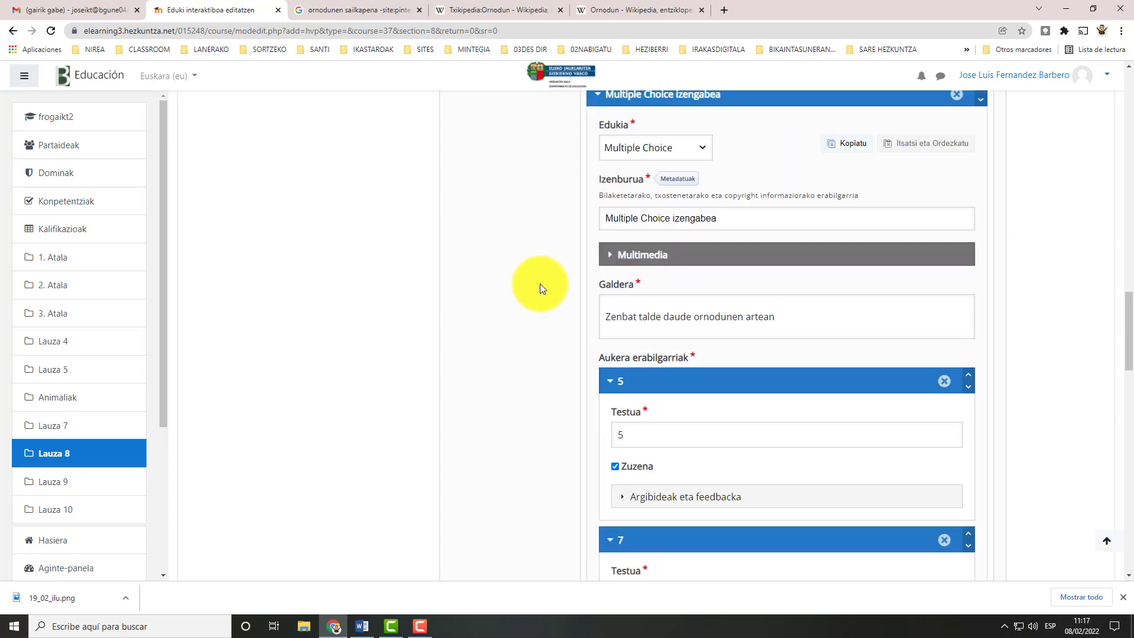
Step: Add a third chapter to the book and title it bideo
scroll(523, 300, "up", 2)
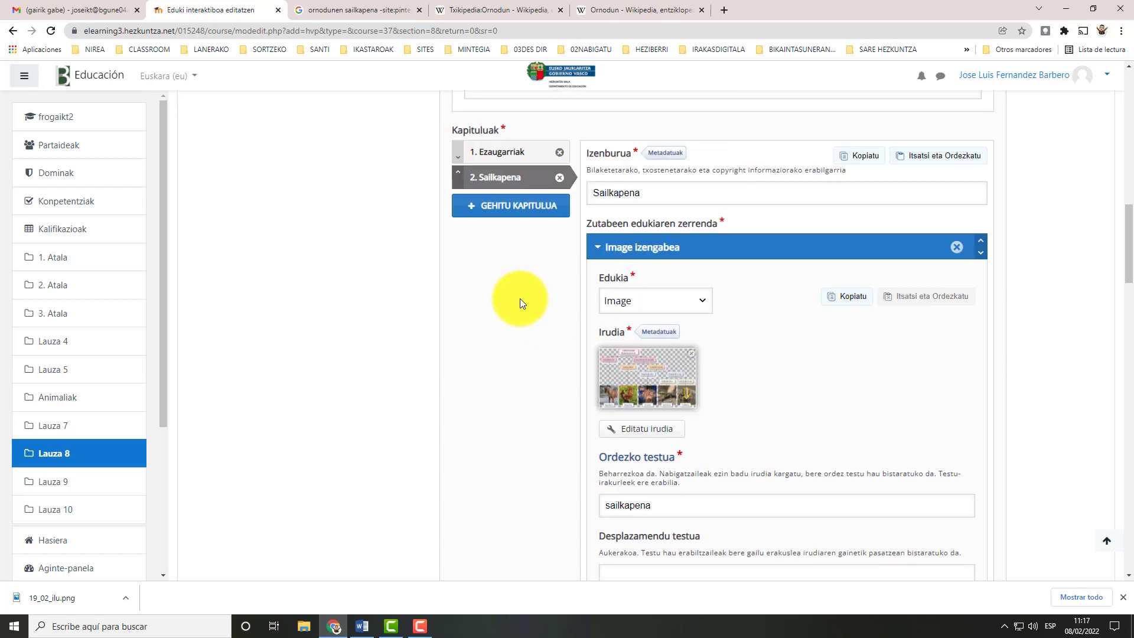
left_click(501, 211)
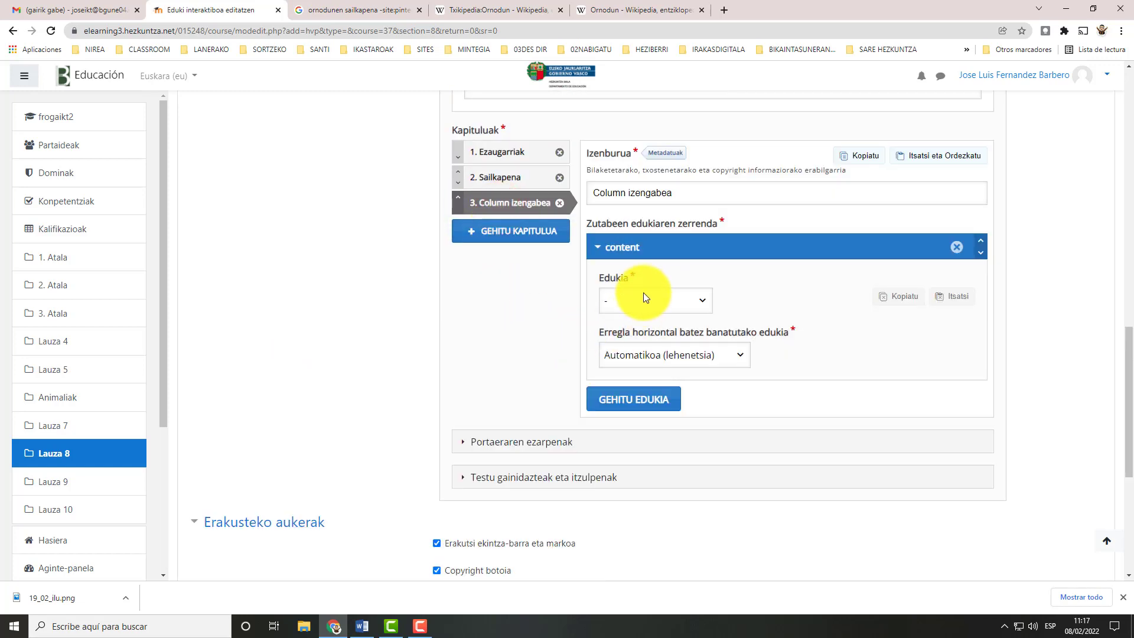
left_click_drag(684, 196, 582, 198)
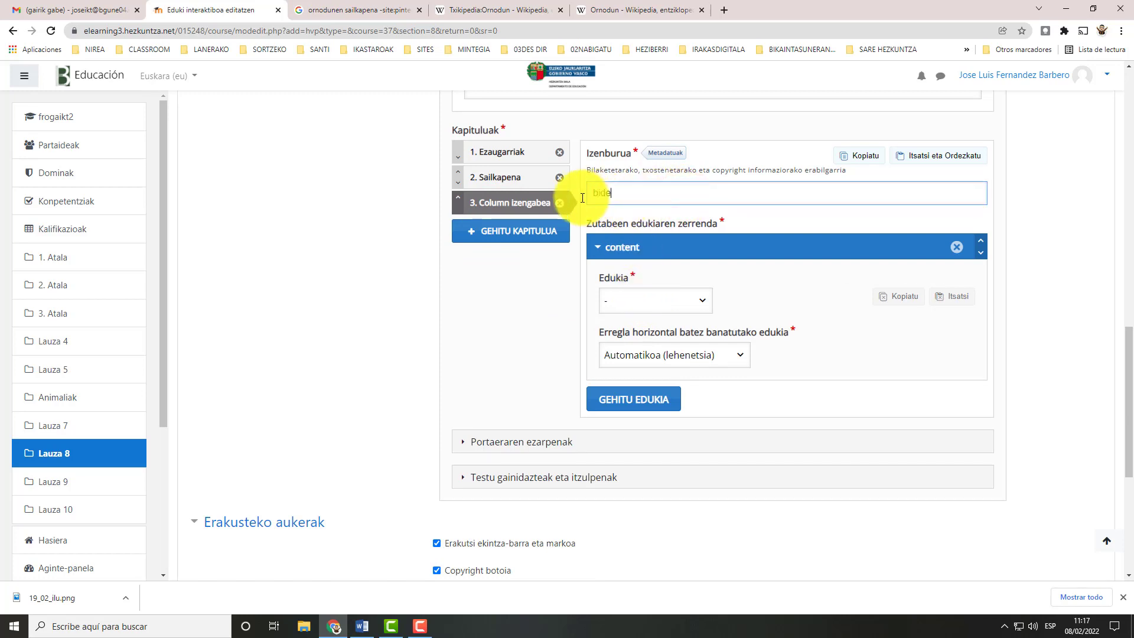
Step: Set the bideo chapter's content element to Video and open its video source options
left_click(701, 300)
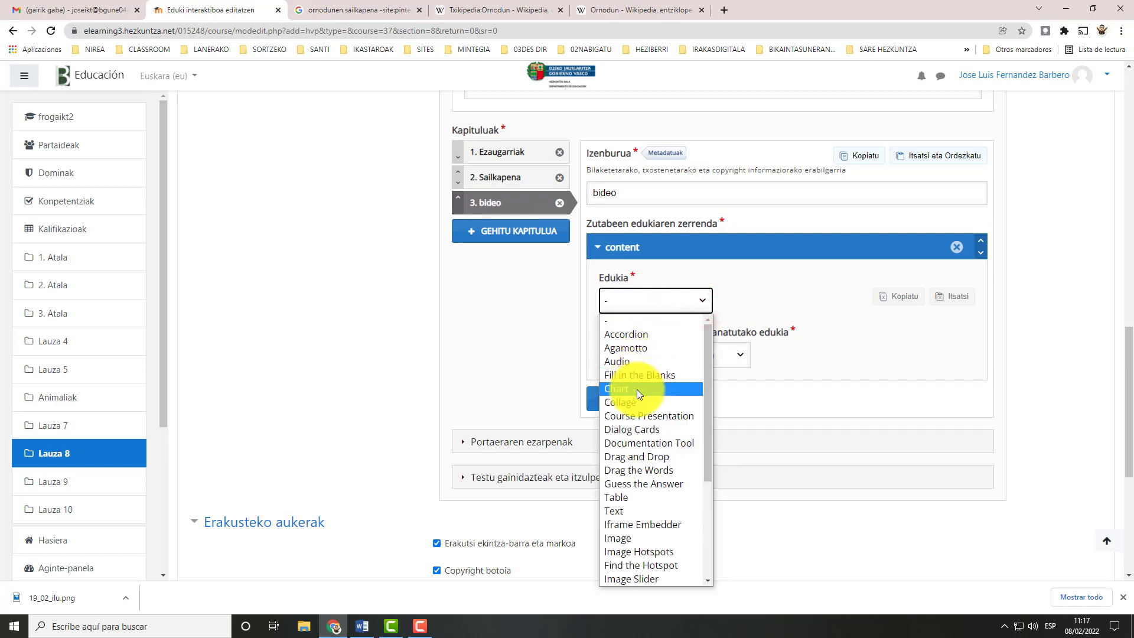
scroll(636, 392, "down", 3)
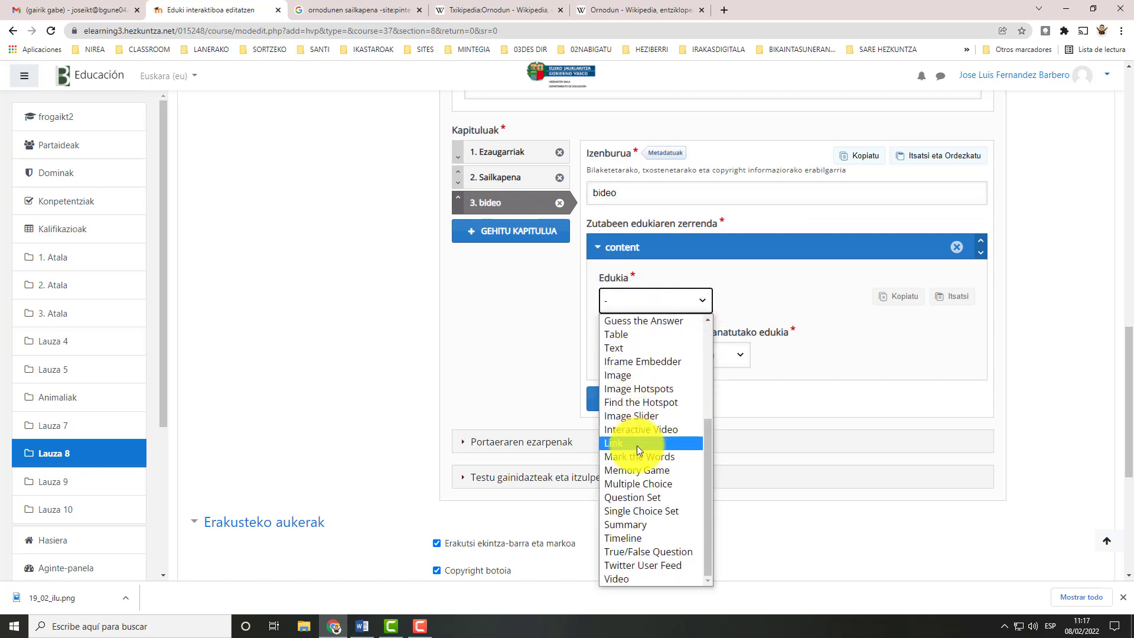
left_click(639, 578)
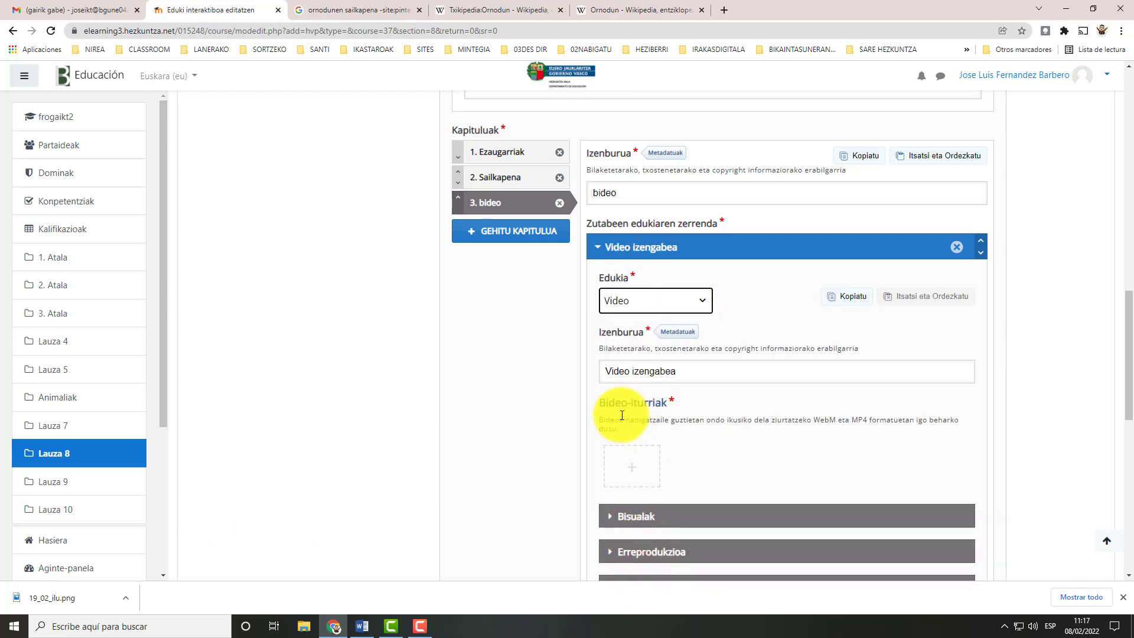
left_click(631, 466)
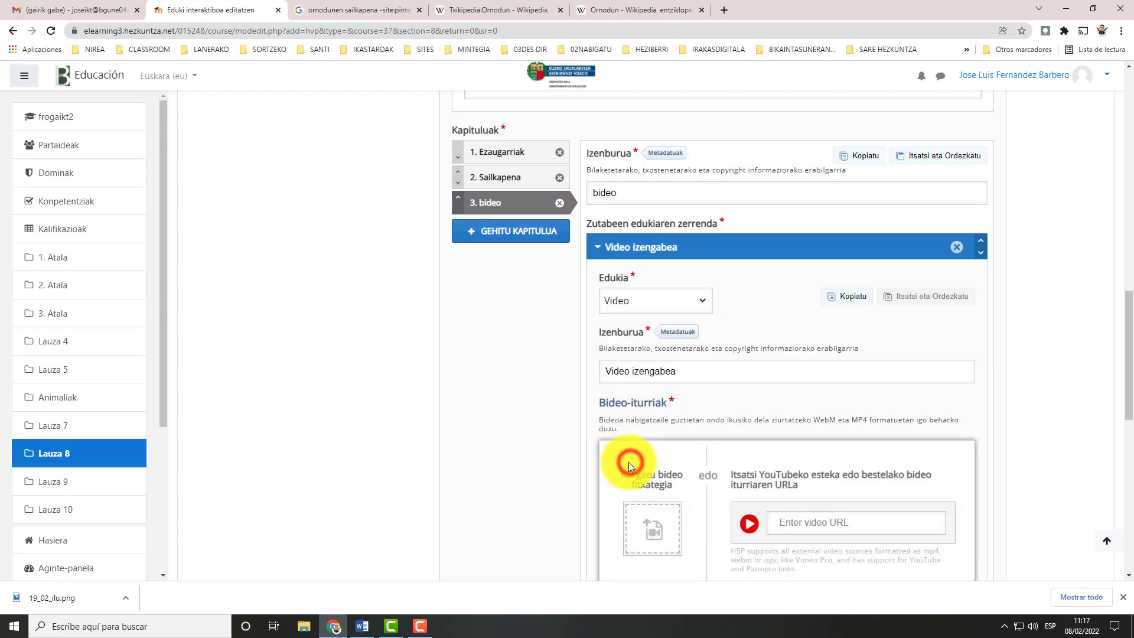
left_click(648, 526)
Step: Open YouTube in a new browser tab and search for "ornodunak"
left_click(724, 9)
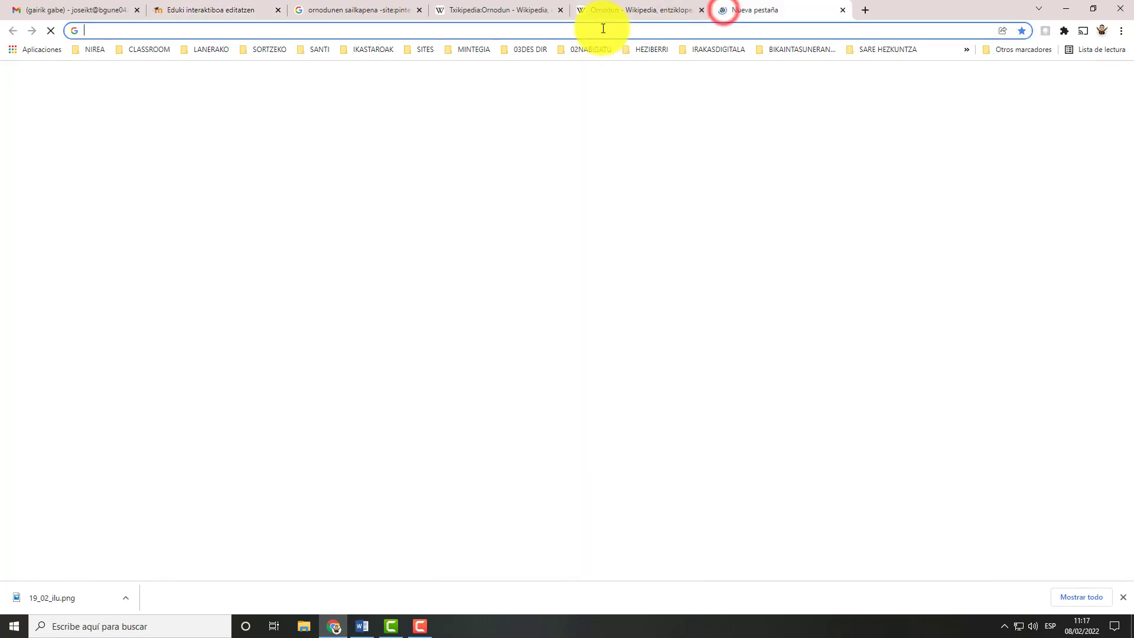
left_click(1087, 81)
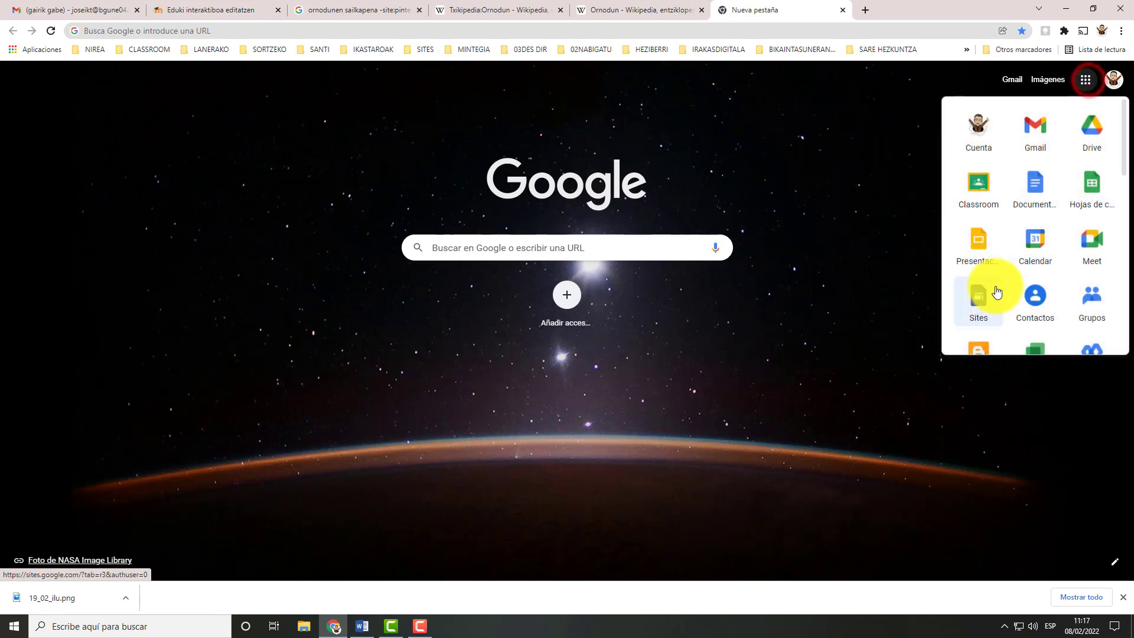
scroll(999, 296, "down", 2)
left_click(987, 310)
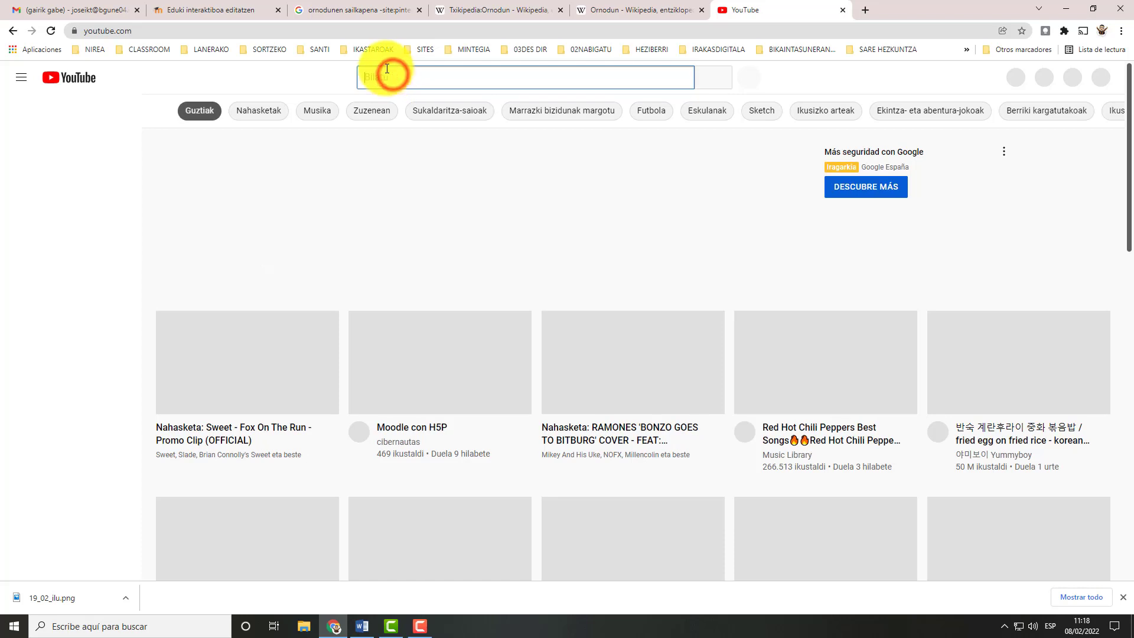
left_click(387, 70)
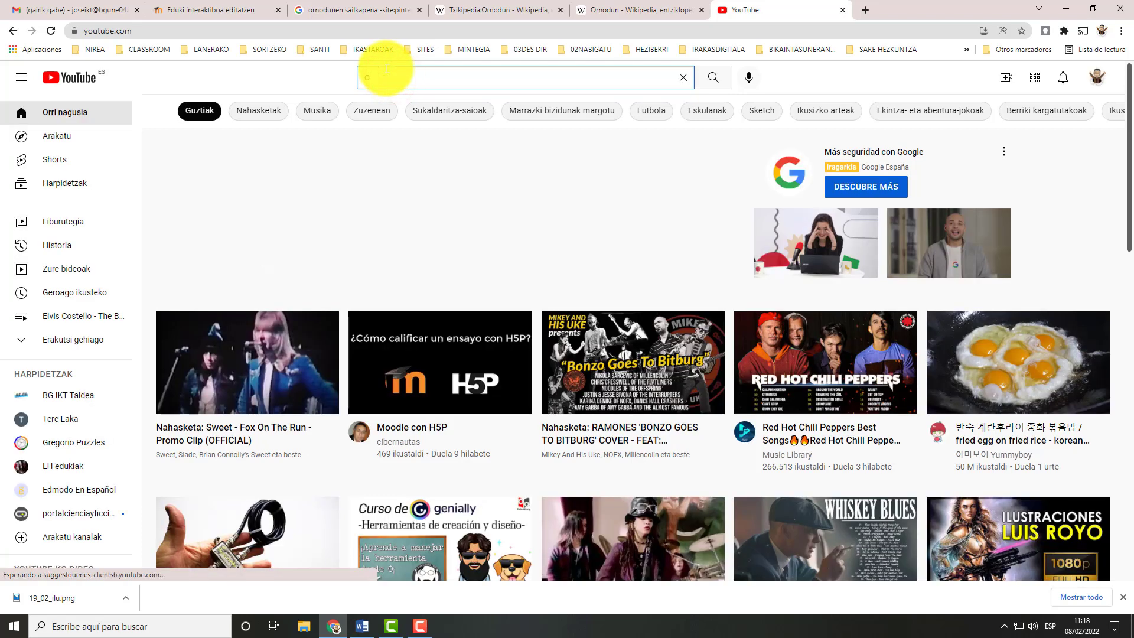
type("ornoduna")
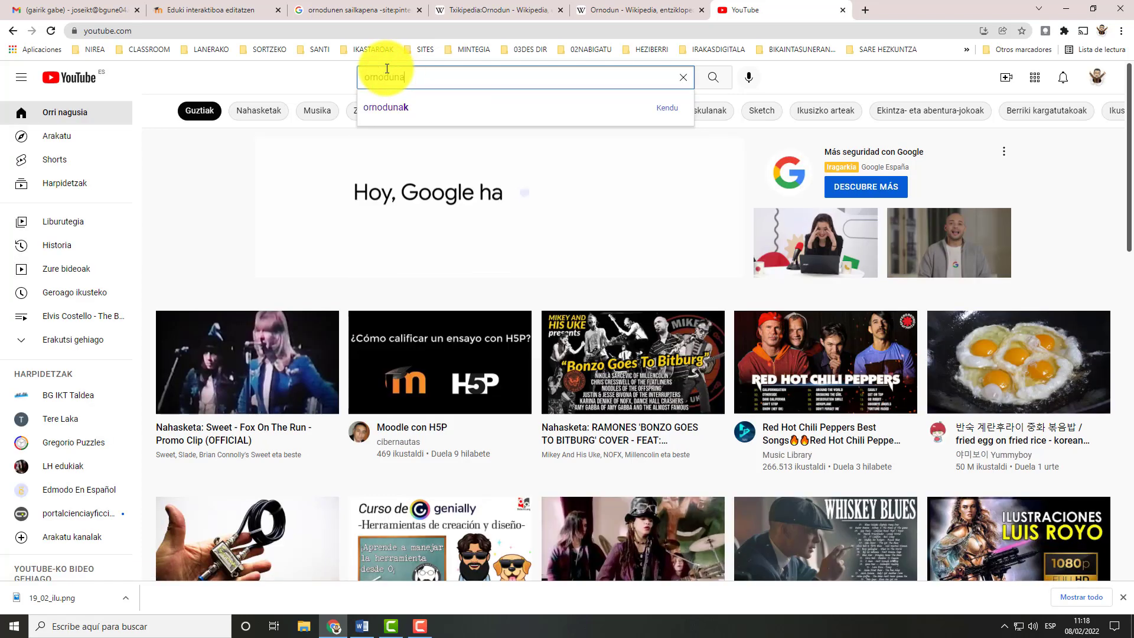
type("k")
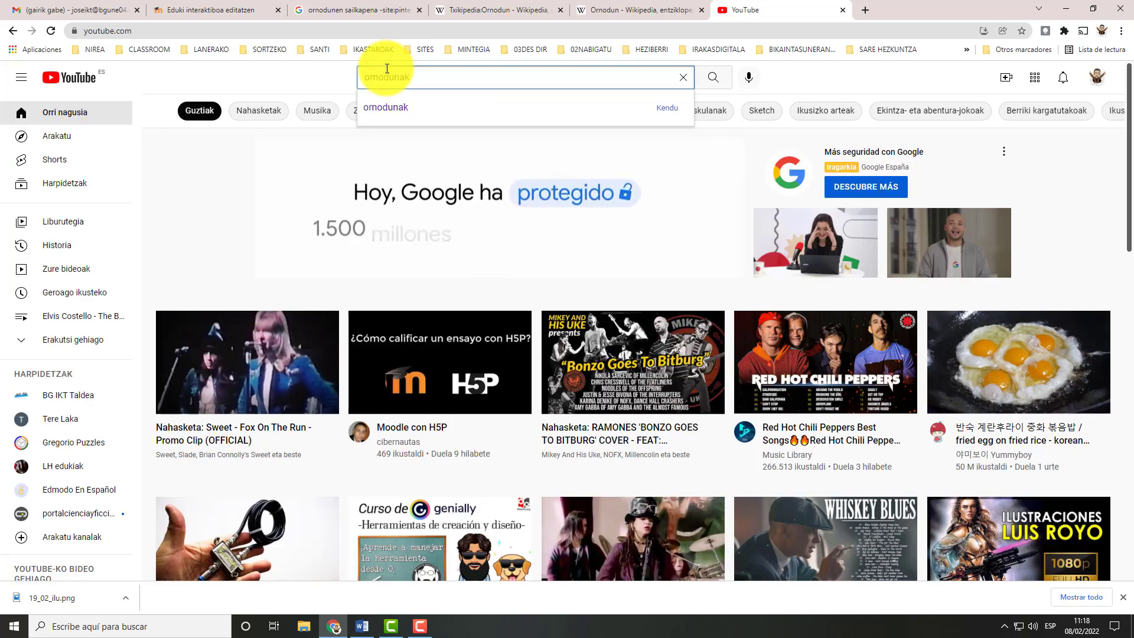
left_click(713, 78)
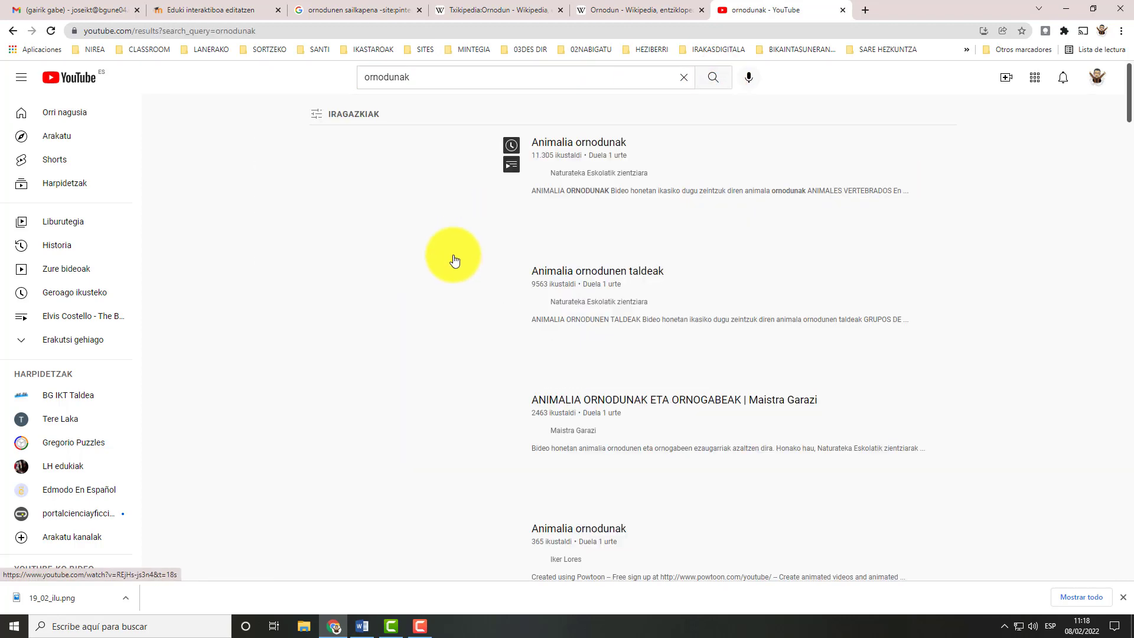
Step: Copy the URL of the Animalia ornodunak video by Naturateka Eskolatik zientziara, pause playback and return to the book editor
left_click(418, 221)
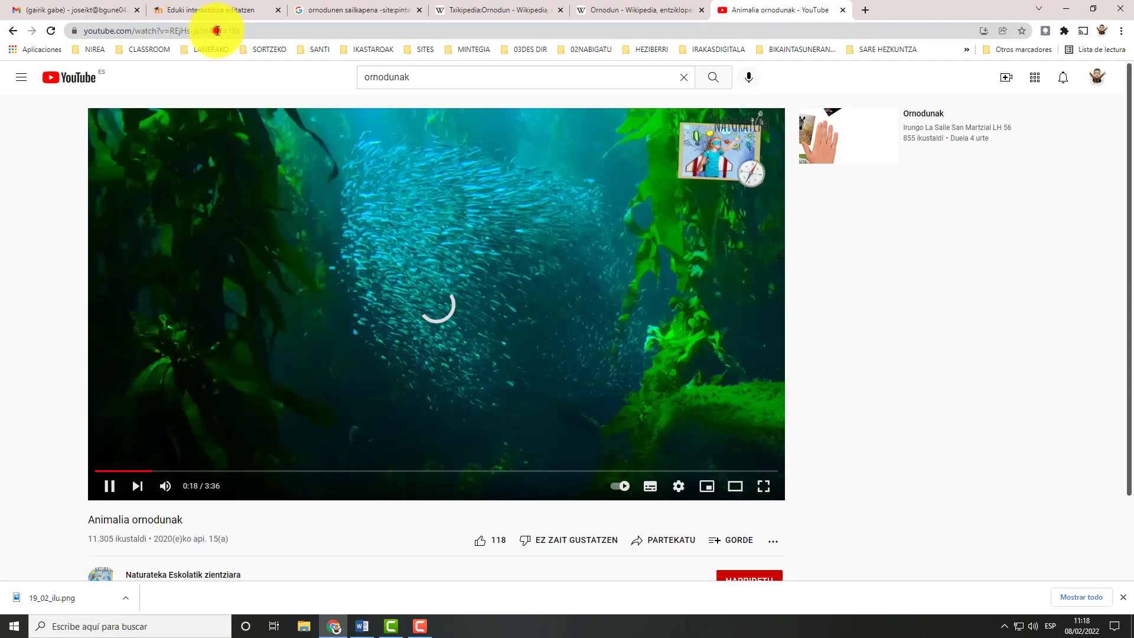
left_click(215, 30)
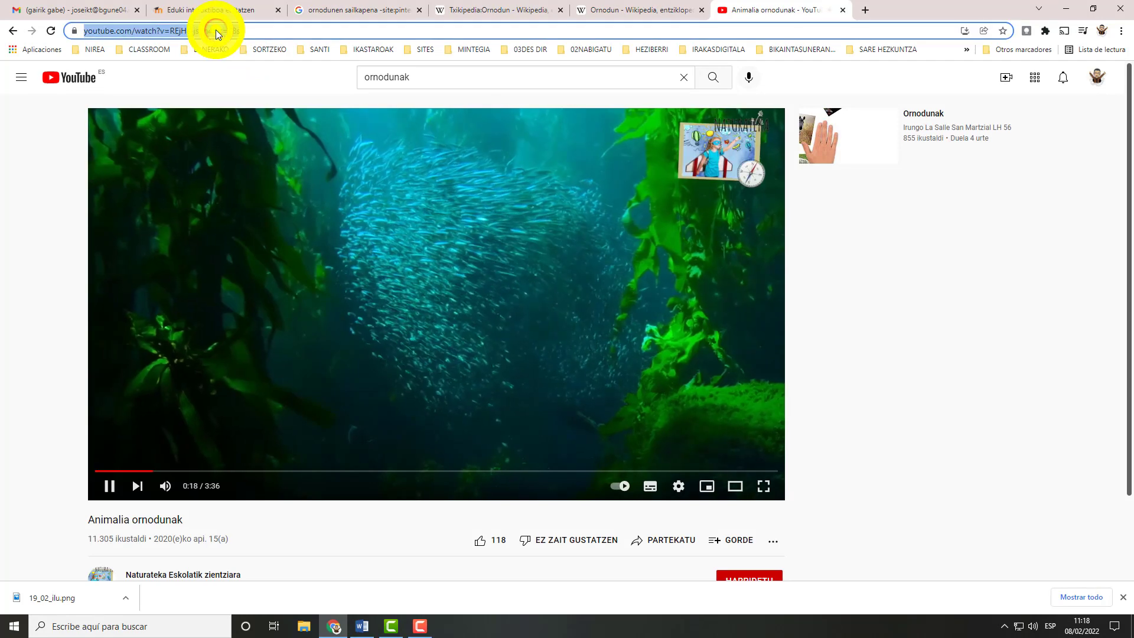
right_click(217, 31)
left_click(253, 113)
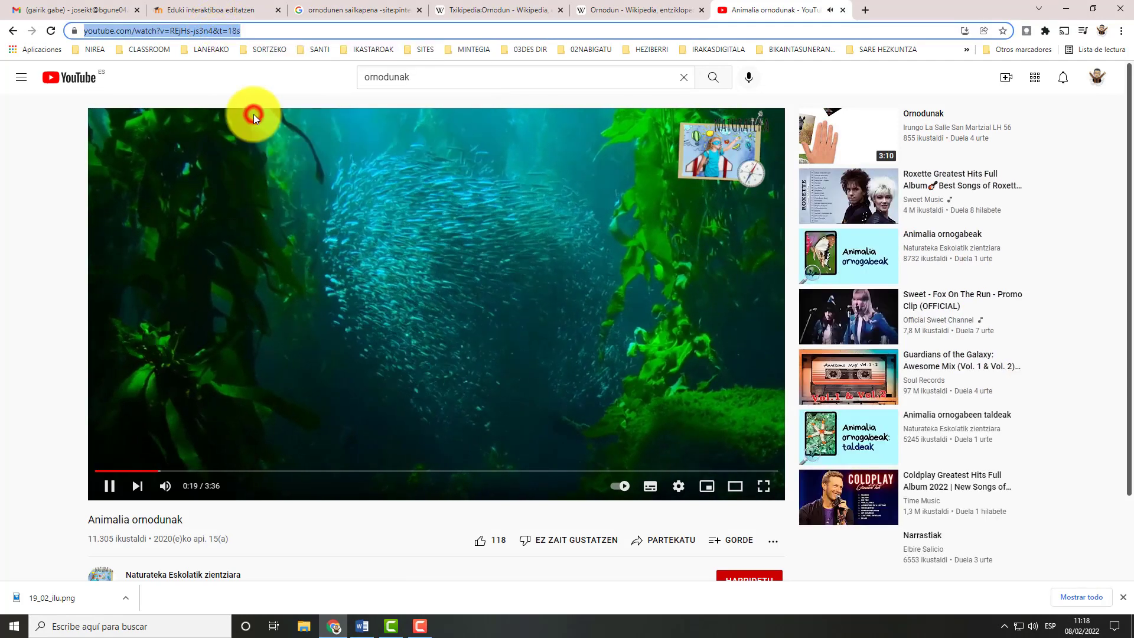
left_click(109, 486)
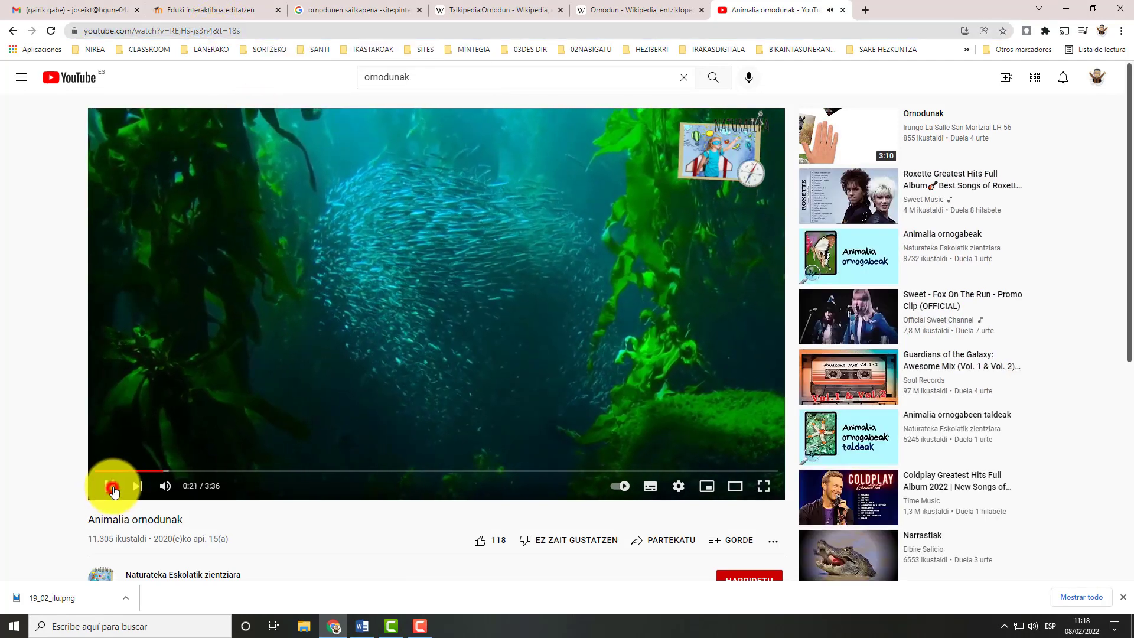
left_click(203, 10)
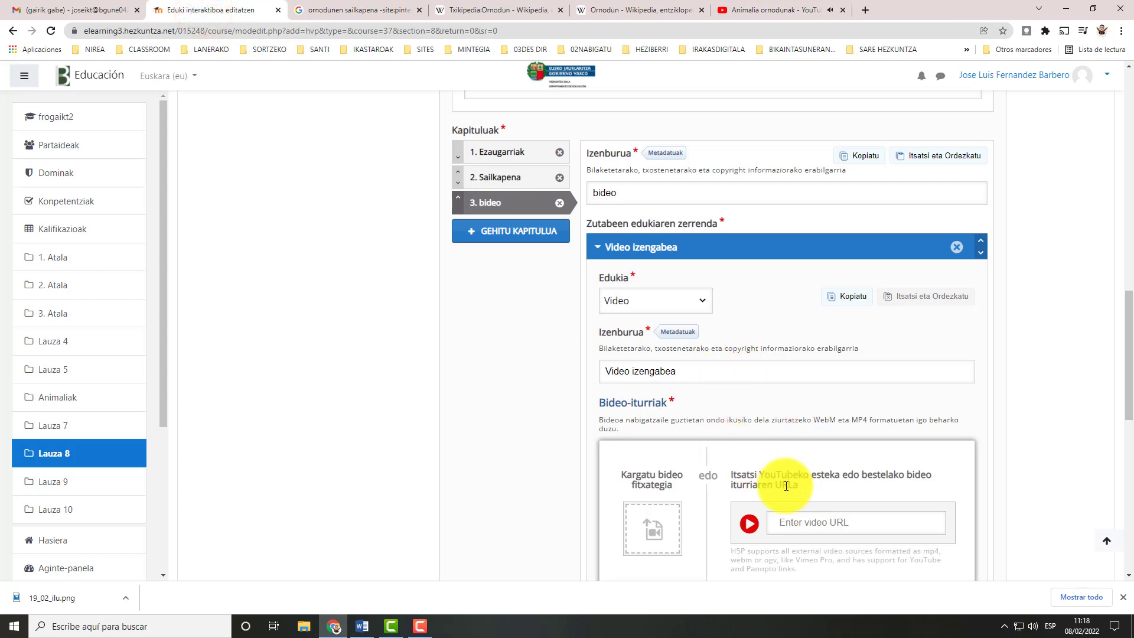
Step: Paste the copied YouTube link with video ID REjHs-js3n4 and insert it as the bideo chapter's video source
right_click(790, 520)
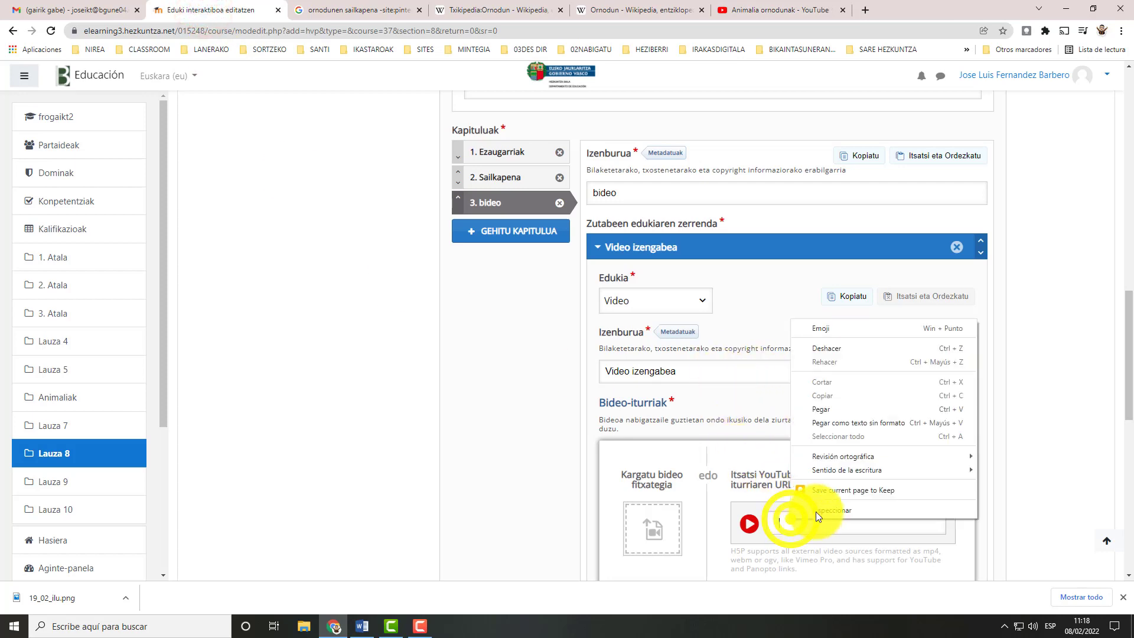
left_click(838, 410)
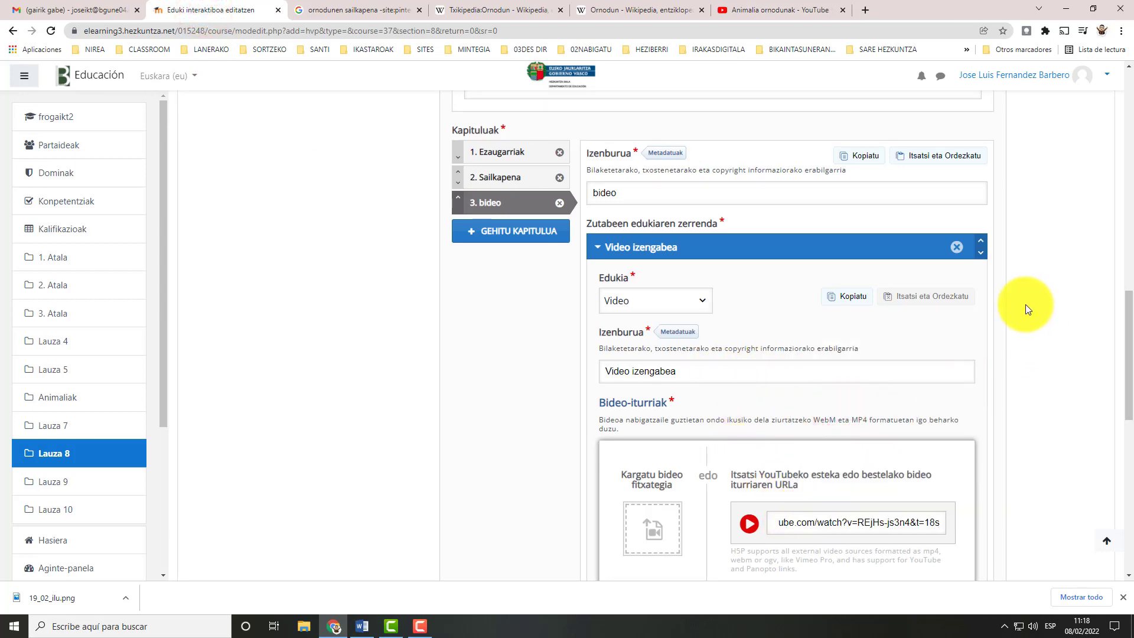
scroll(1025, 304, "down", 4)
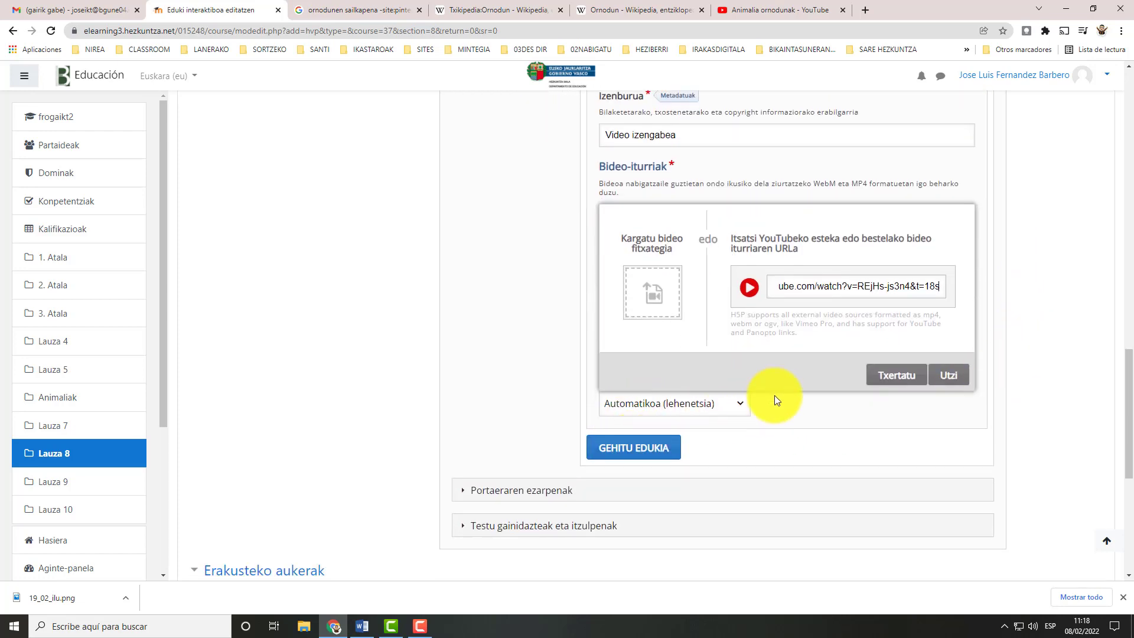
left_click(897, 375)
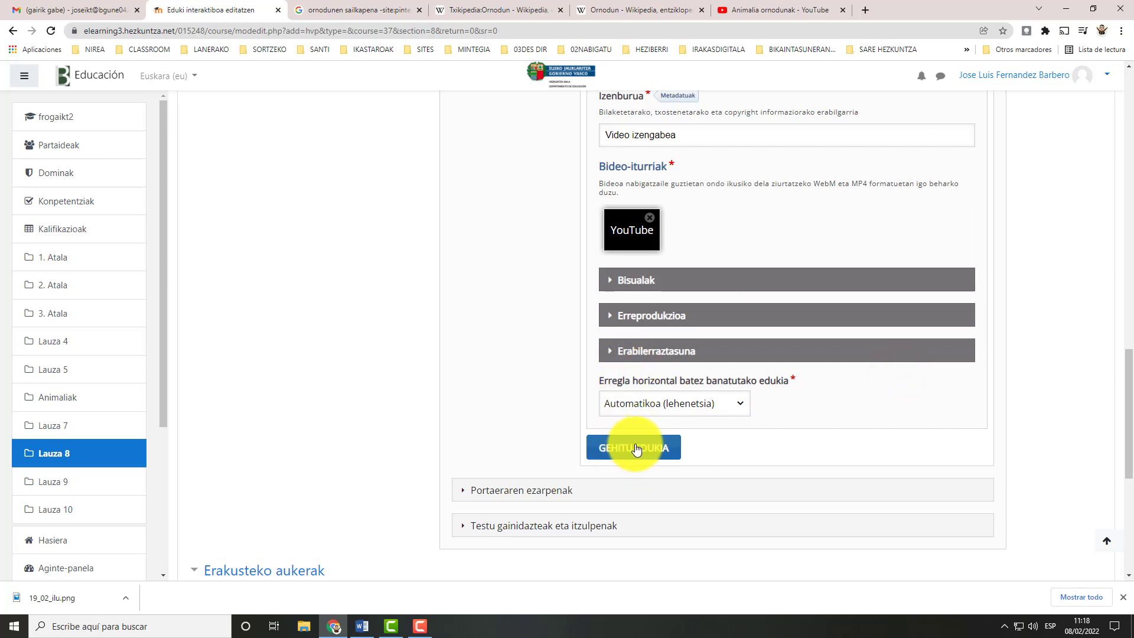
Step: Save the finished interactive book and return to the course page
scroll(535, 405, "up", 8)
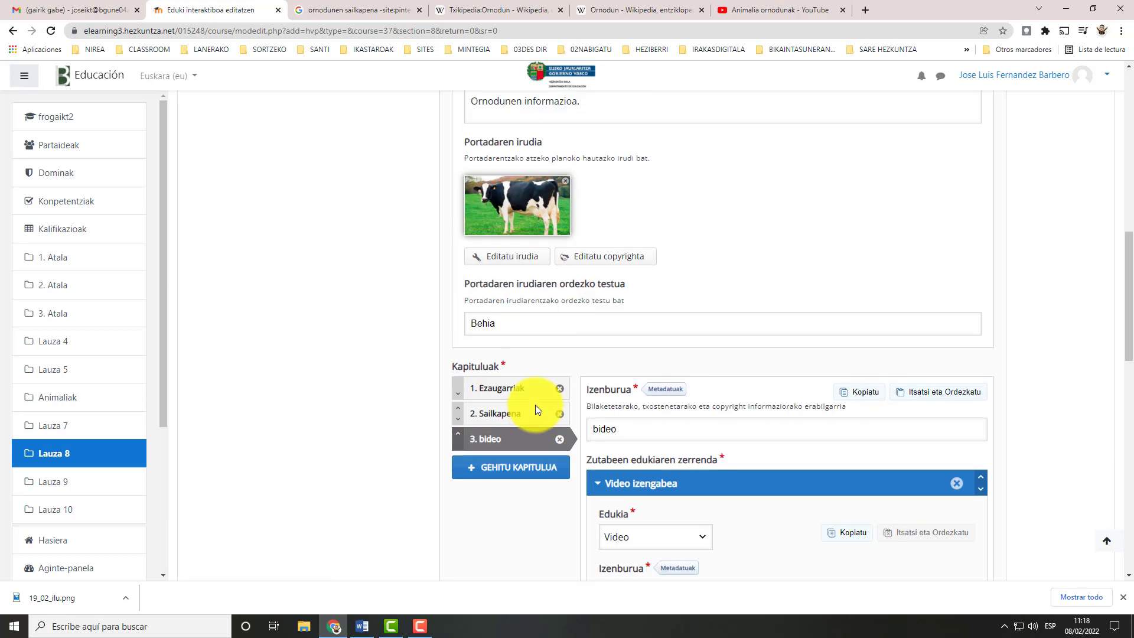
scroll(535, 405, "up", 3)
scroll(535, 407, "down", 10)
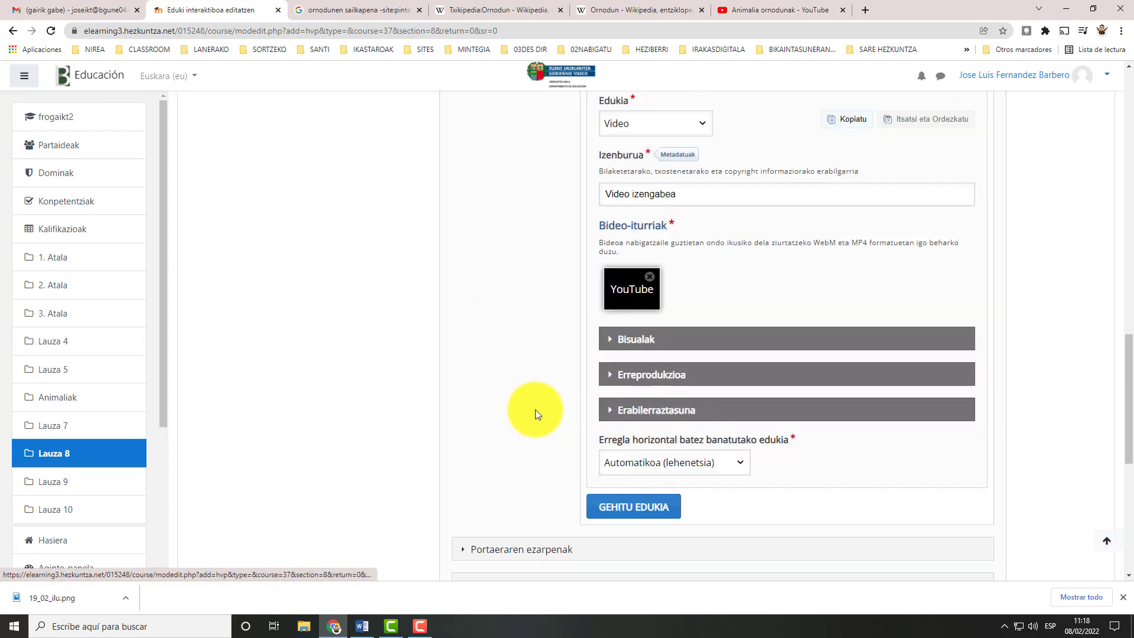
scroll(535, 409, "down", 7)
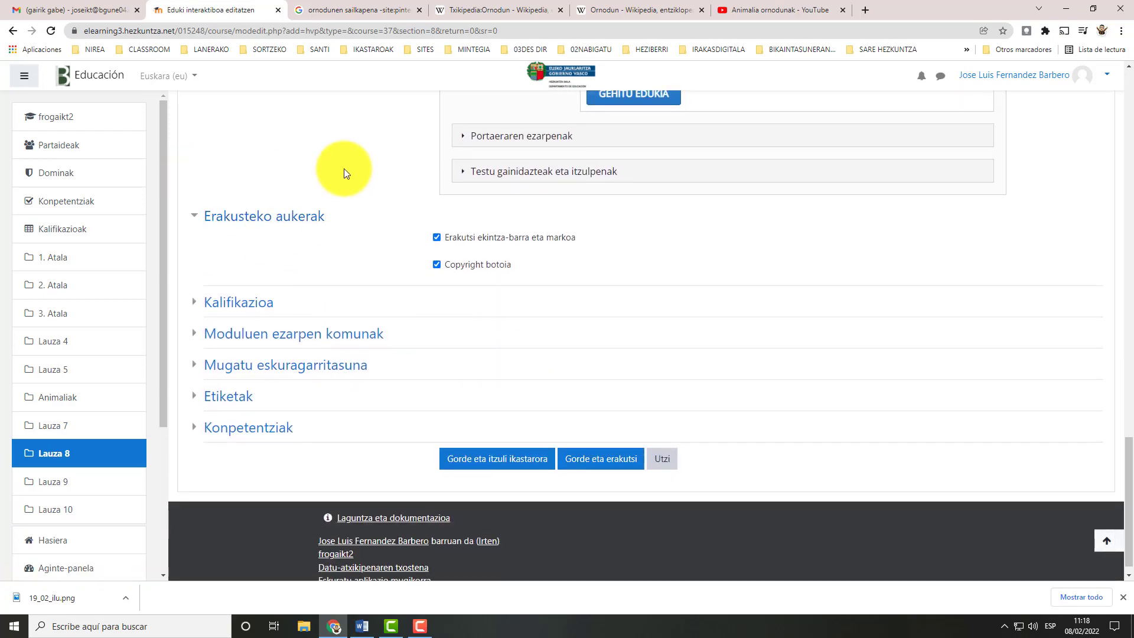
left_click(518, 464)
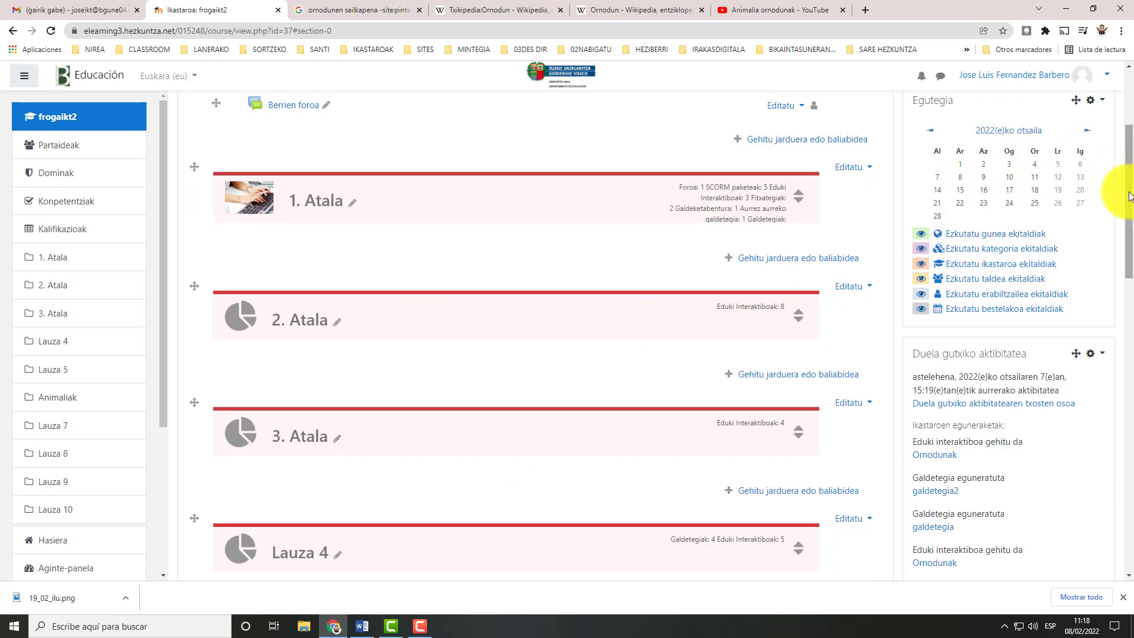
Step: Check the Ornodunak entry under Lauza 8 and turn off editing for the frogaikt2 course
left_click_drag(1129, 196, 1132, 461)
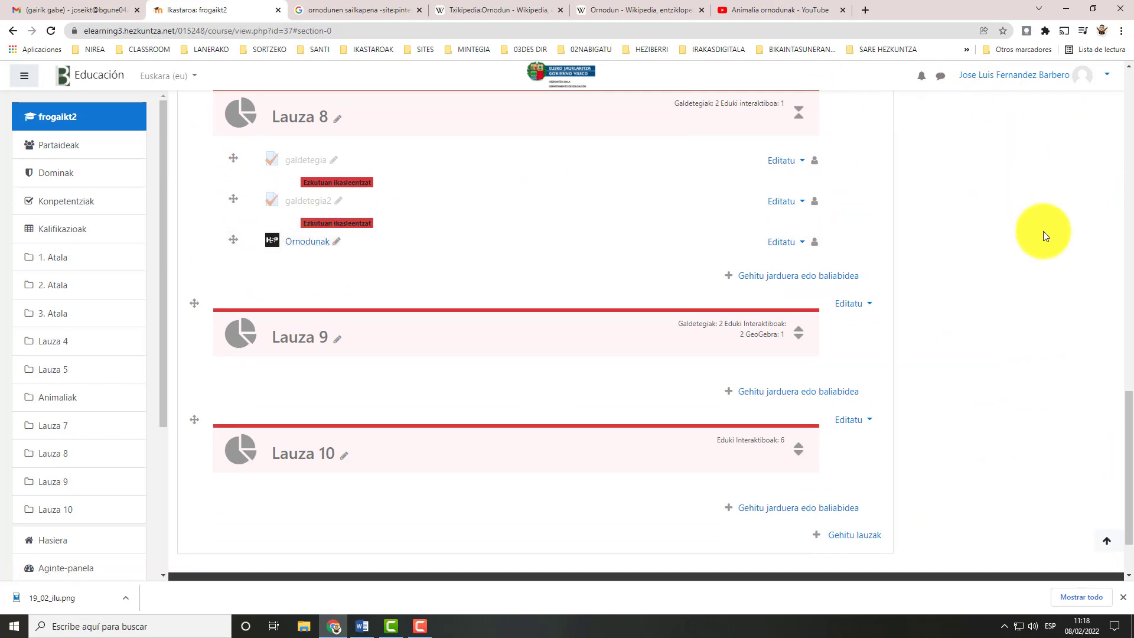
left_click_drag(1126, 410, 1122, 62)
left_click(1055, 159)
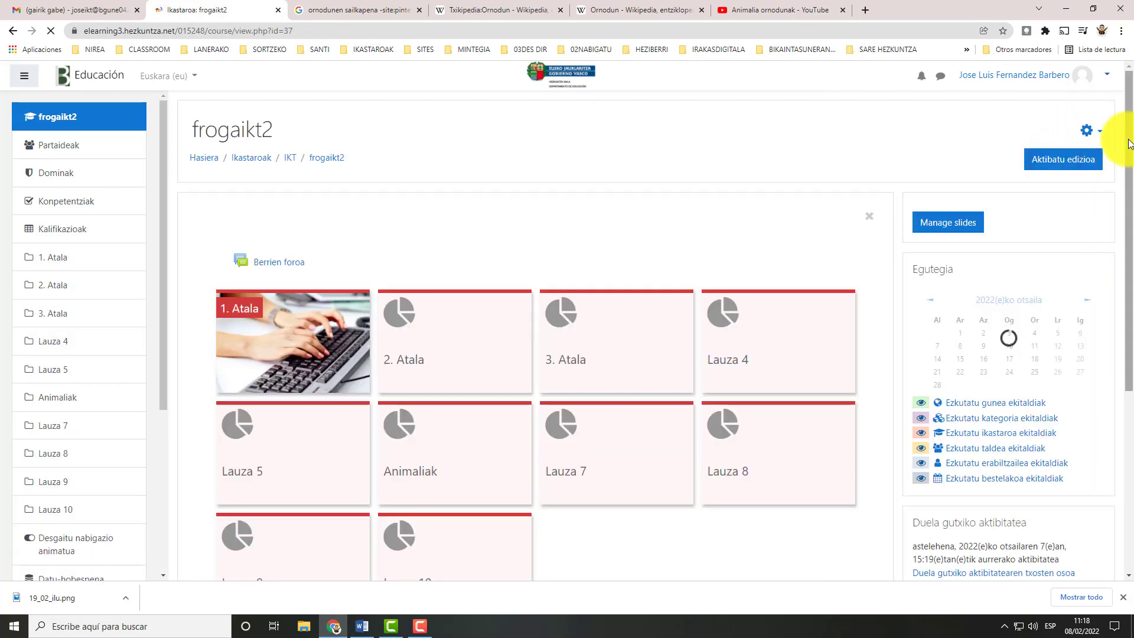
Step: Open the Ornodunak book from Lauza 8 and start reading it from its cover page
left_click_drag(1126, 136, 1132, 464)
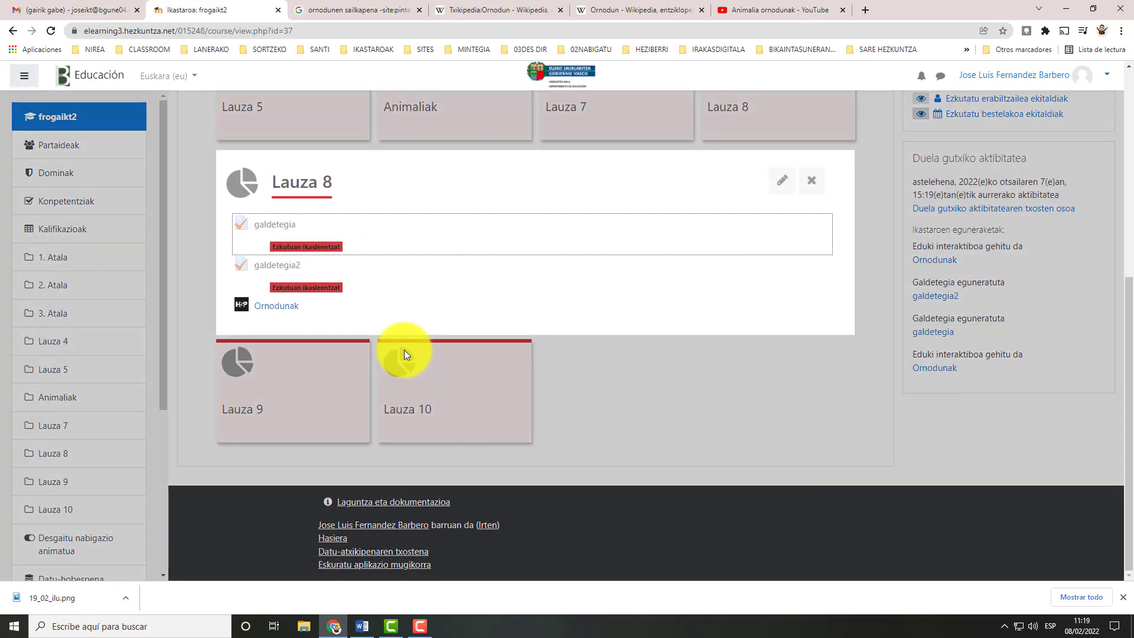
left_click(275, 308)
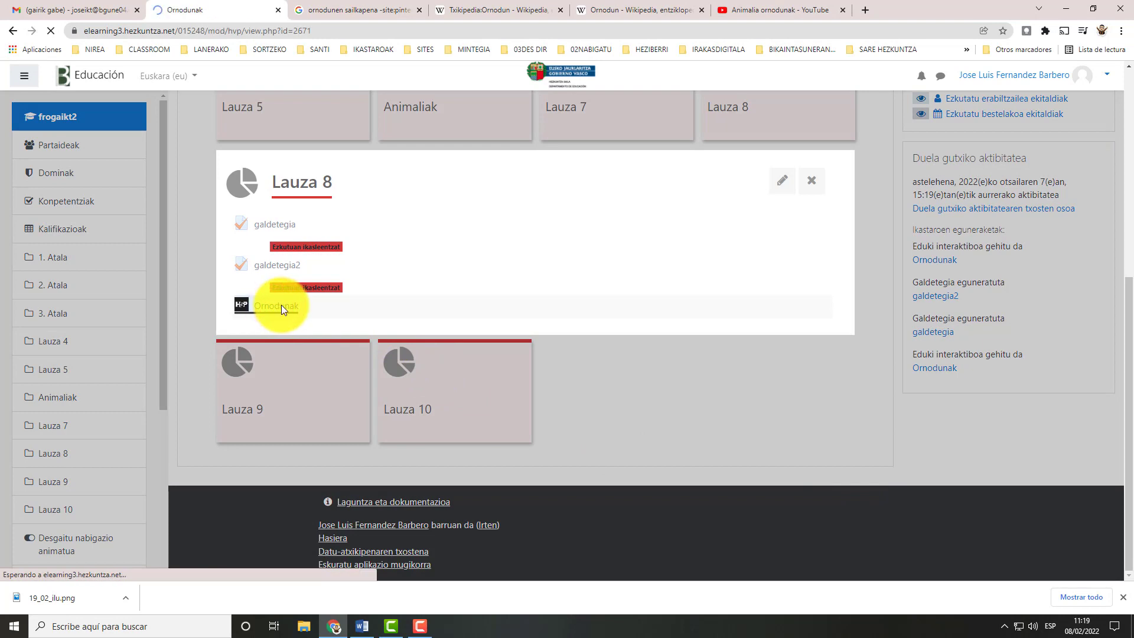
scroll(675, 327, "down", 2)
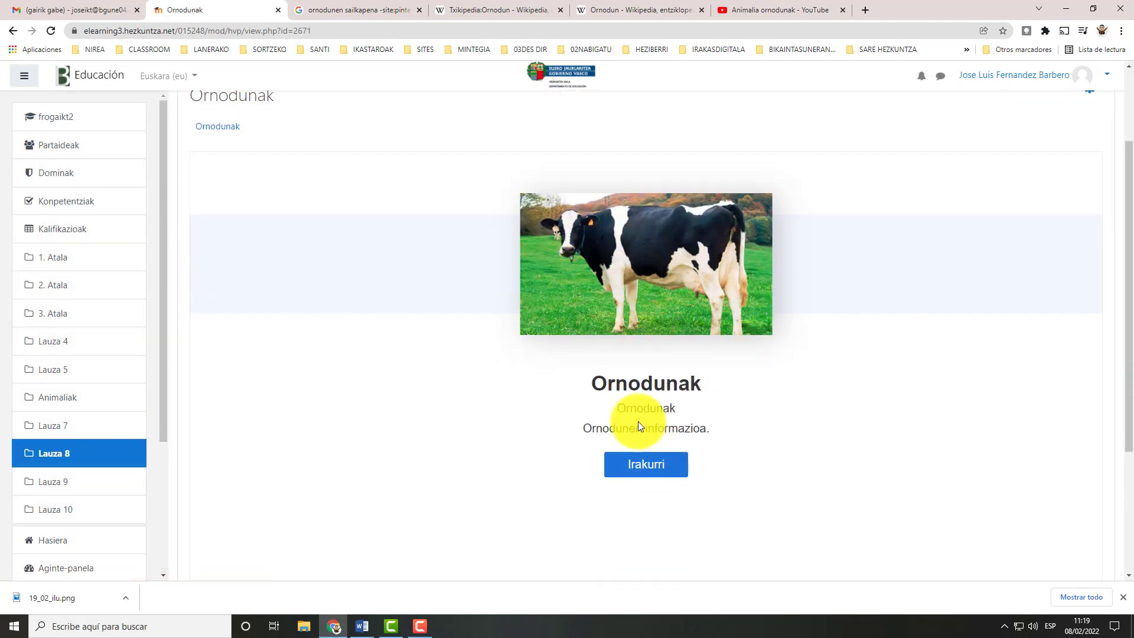
left_click(649, 466)
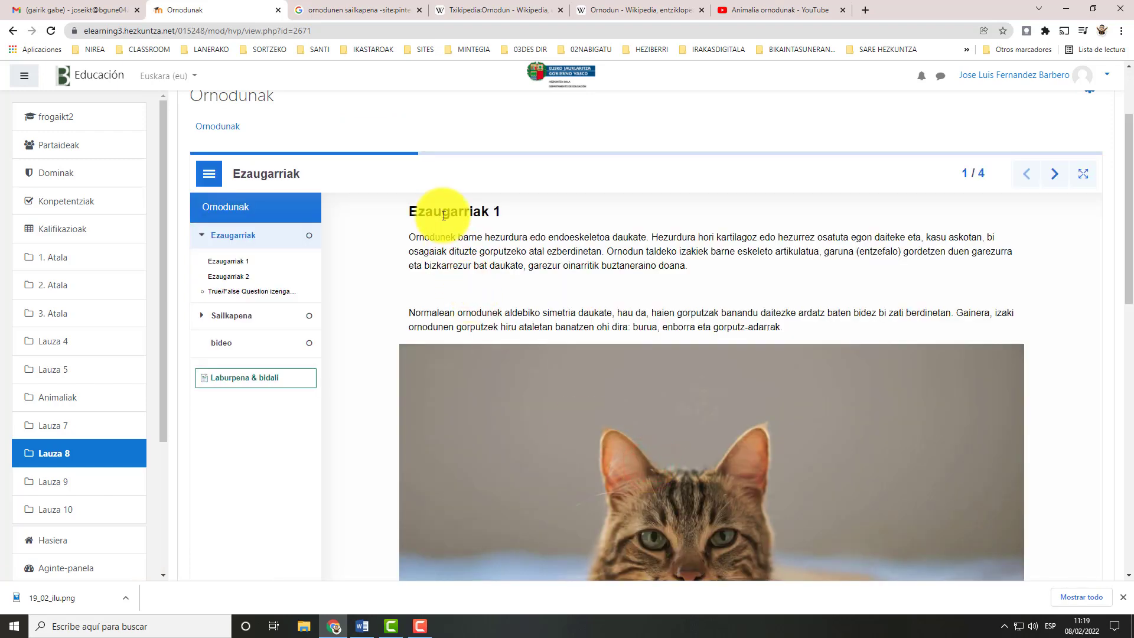
Step: Review the Ezaugarriak chapter's texts, cat image and true/false question in the published book
scroll(534, 345, "down", 6)
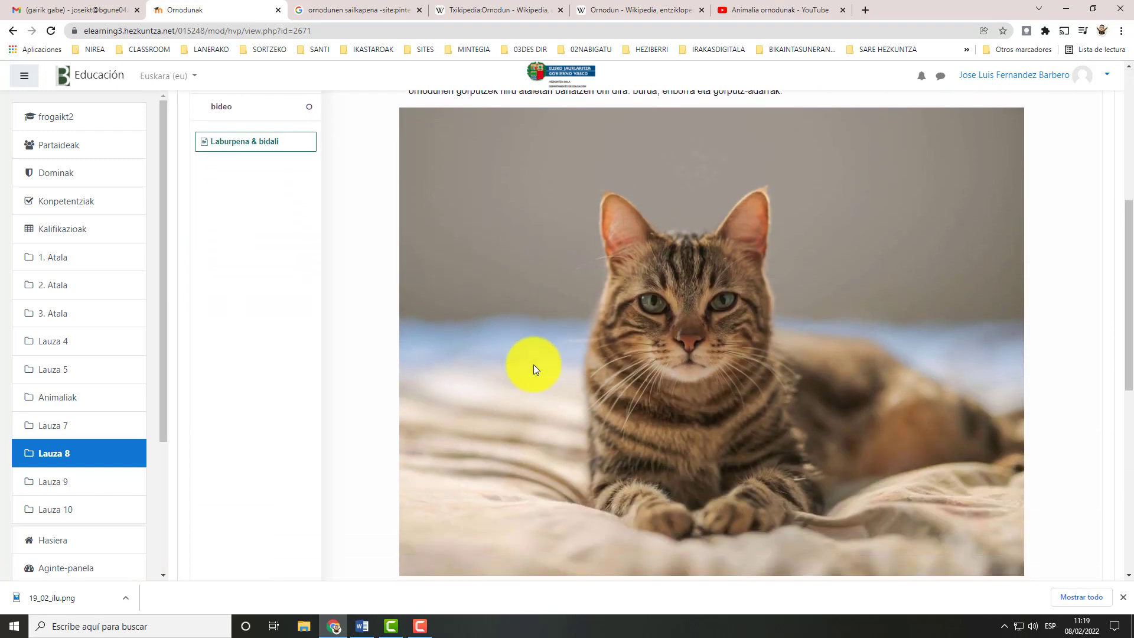
scroll(547, 470, "up", 7)
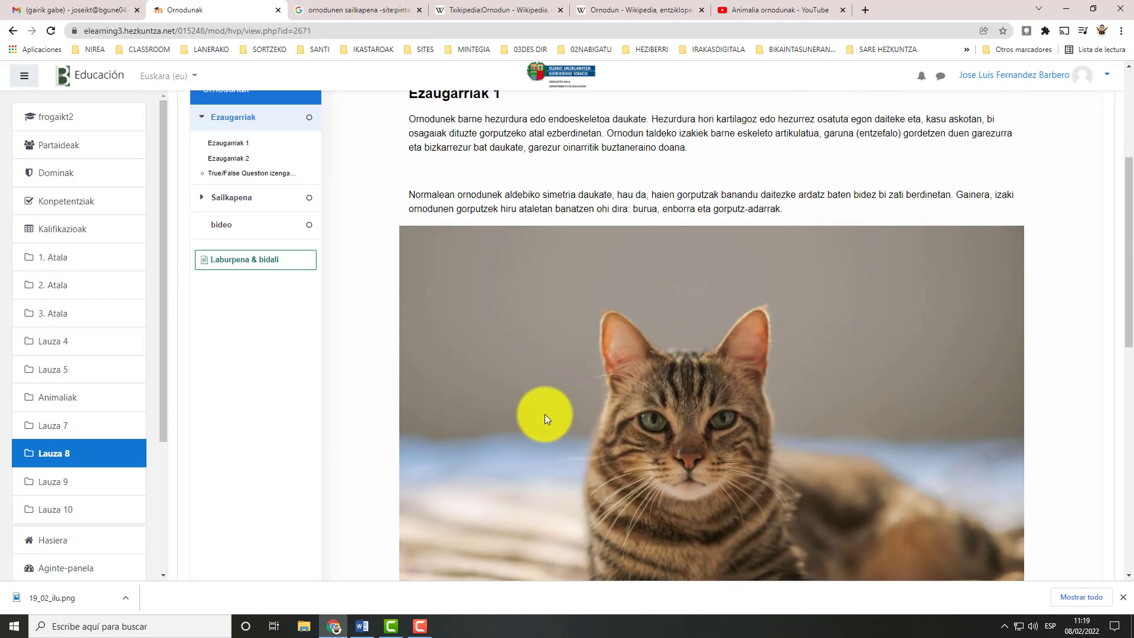
scroll(530, 331, "down", 6)
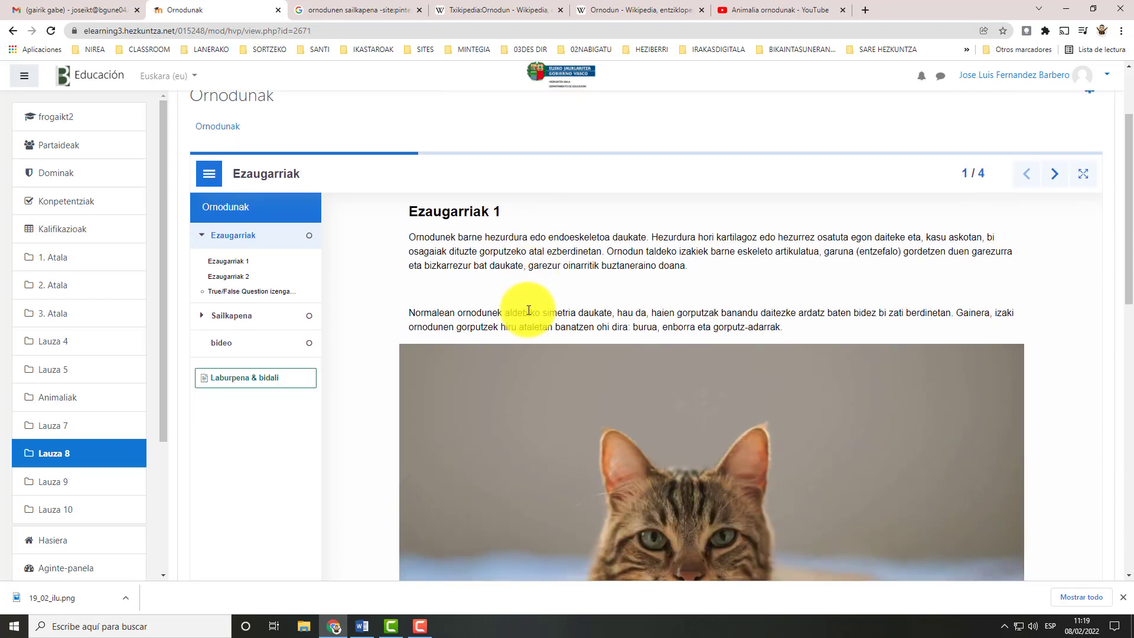
scroll(532, 381, "down", 5)
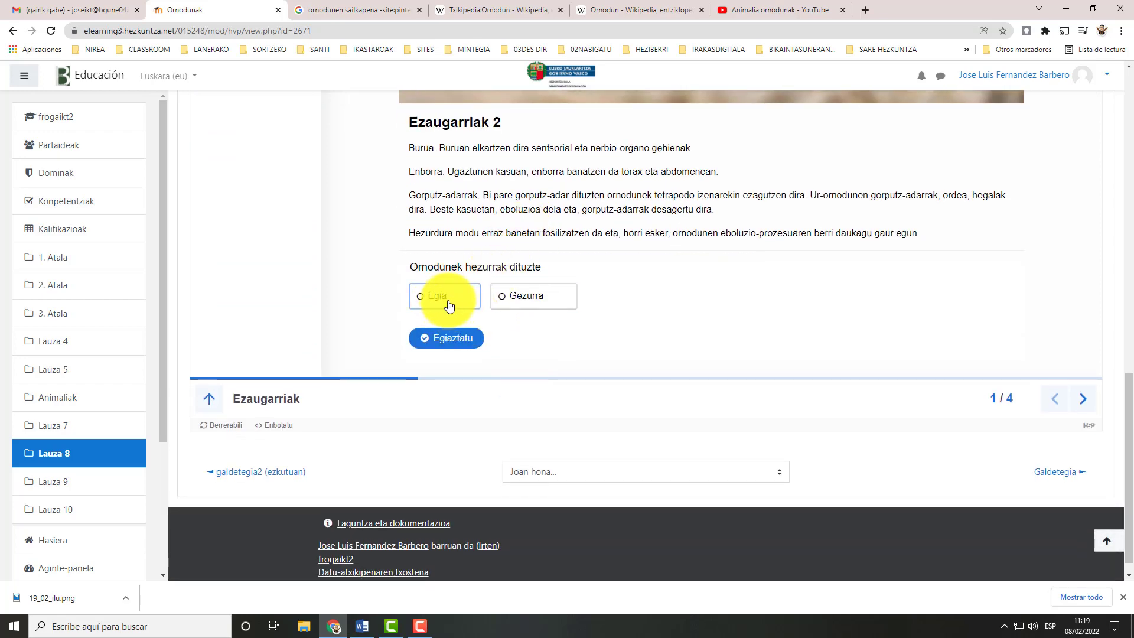
scroll(495, 240, "up", 10)
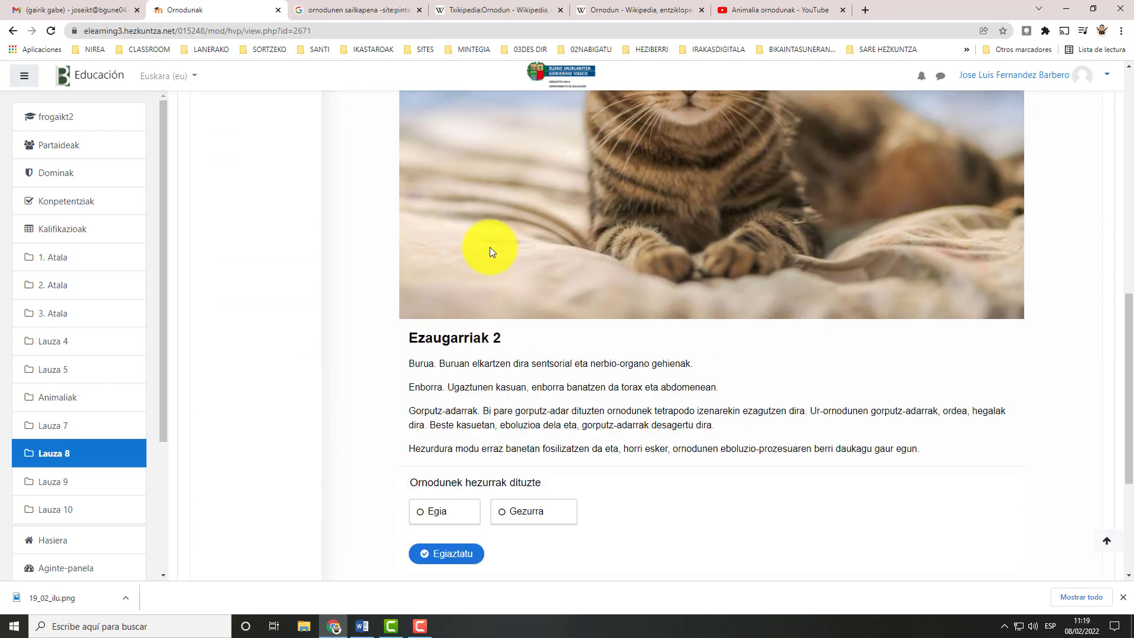
scroll(321, 245, "up", 2)
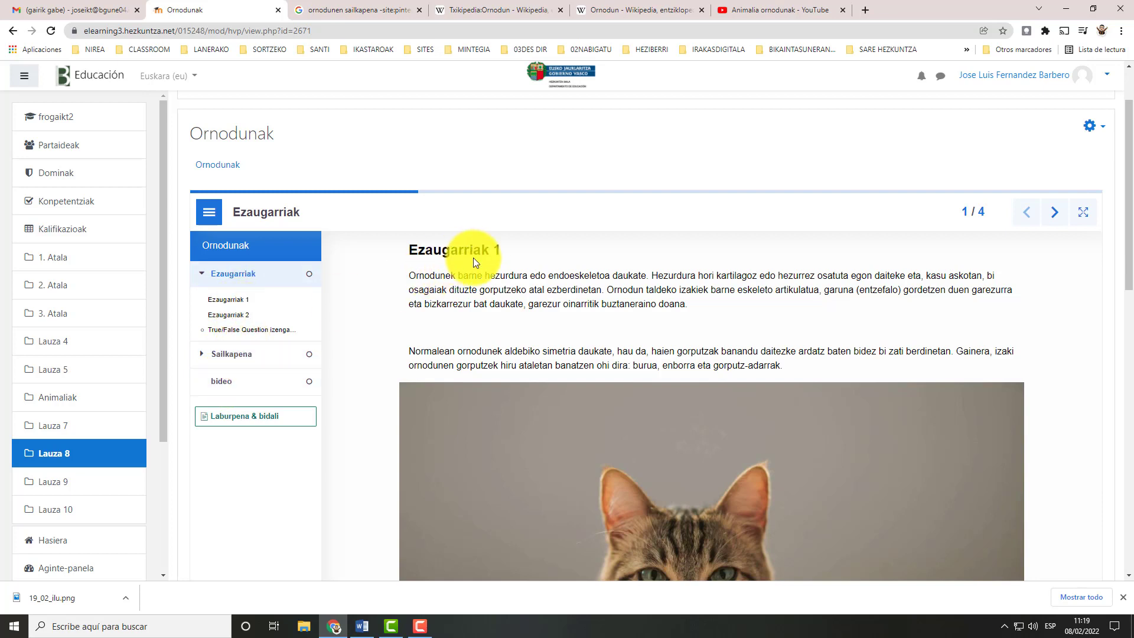
scroll(507, 267, "down", 2)
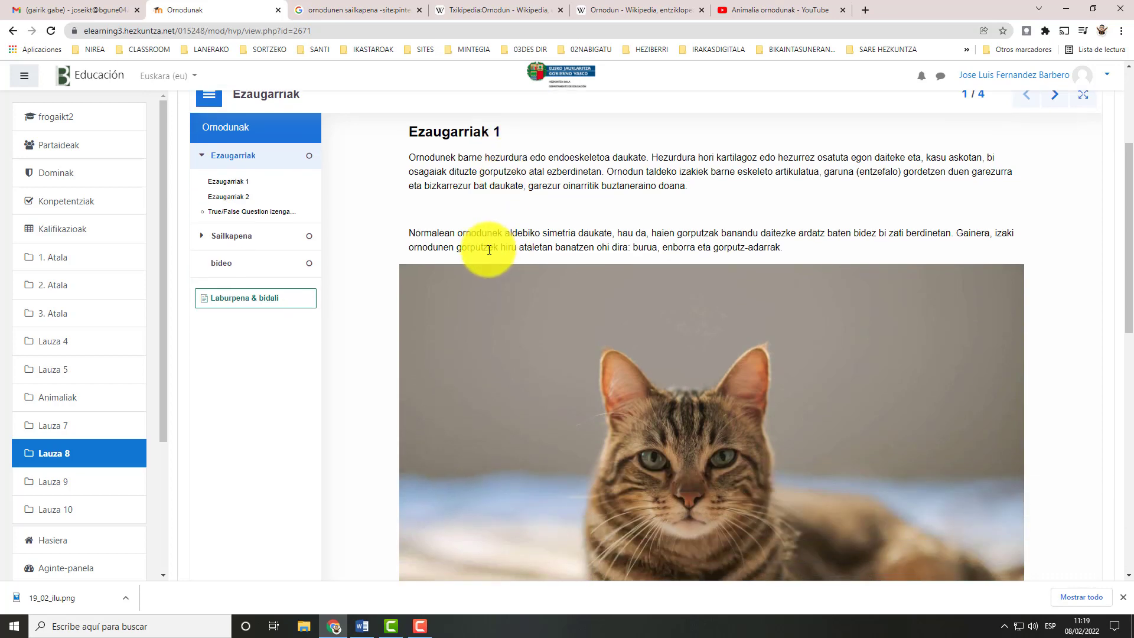
scroll(489, 253, "up", 2)
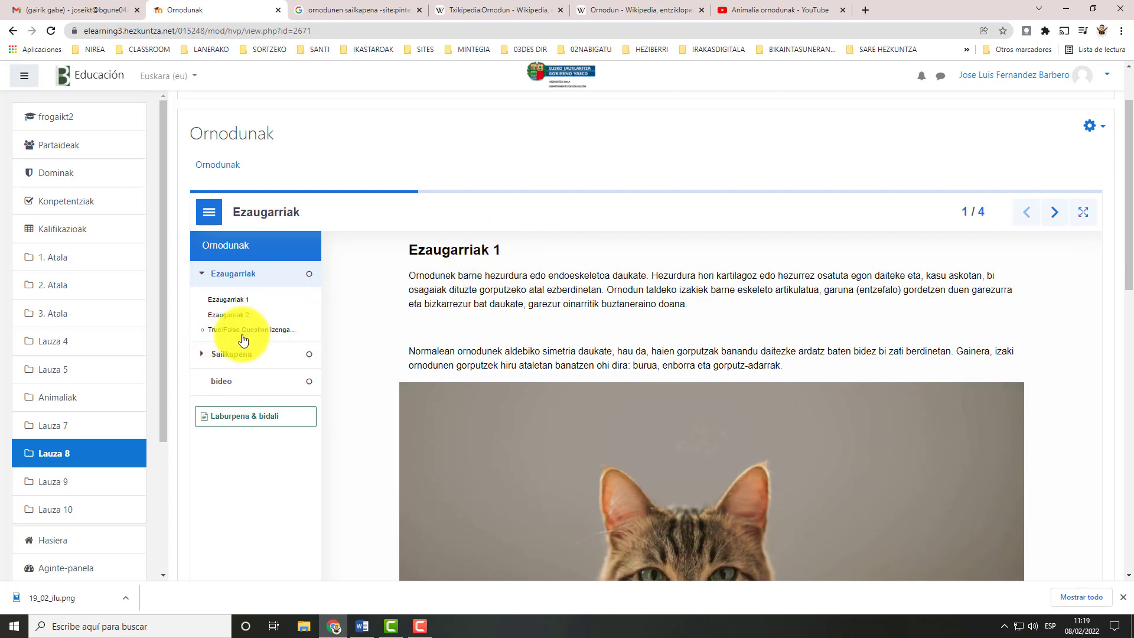
scroll(927, 334, "down", 5)
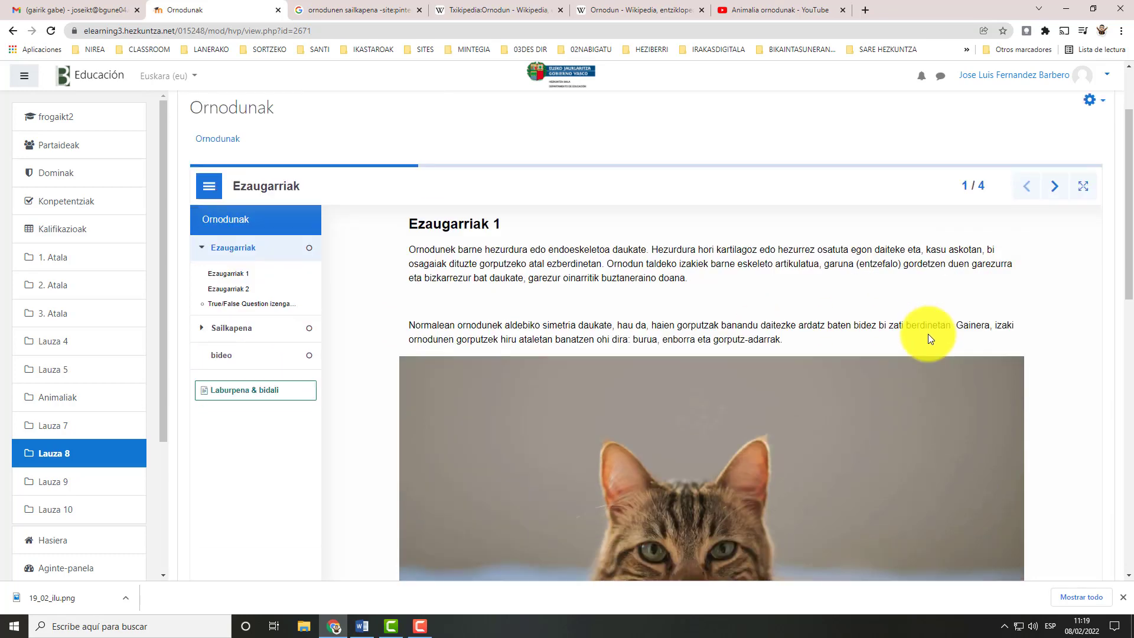
scroll(975, 264, "up", 3)
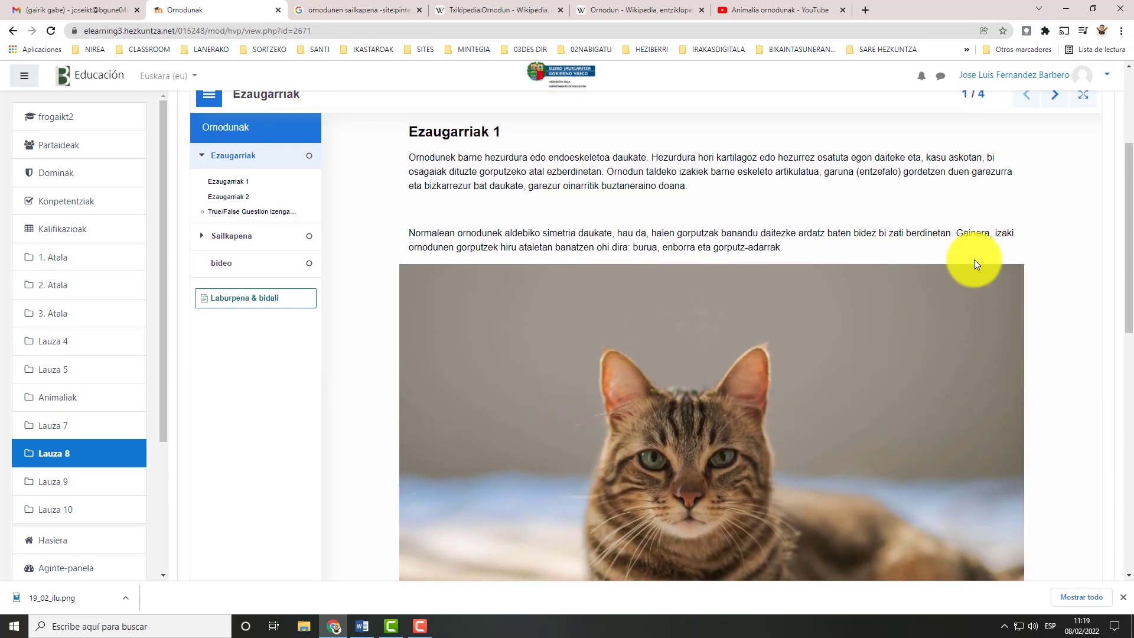
Step: Go to the Sailkapena chapter and review its classification diagram and multiple-choice question
left_click(1055, 98)
scroll(620, 372, "down", 3)
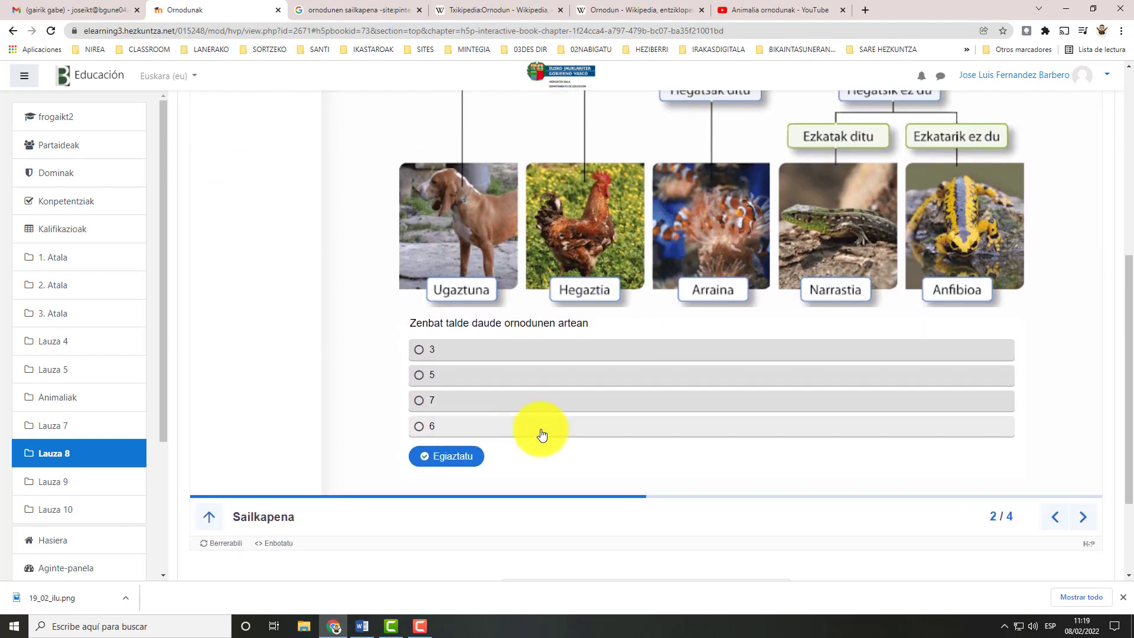
scroll(538, 422, "up", 3)
scroll(529, 331, "down", 3)
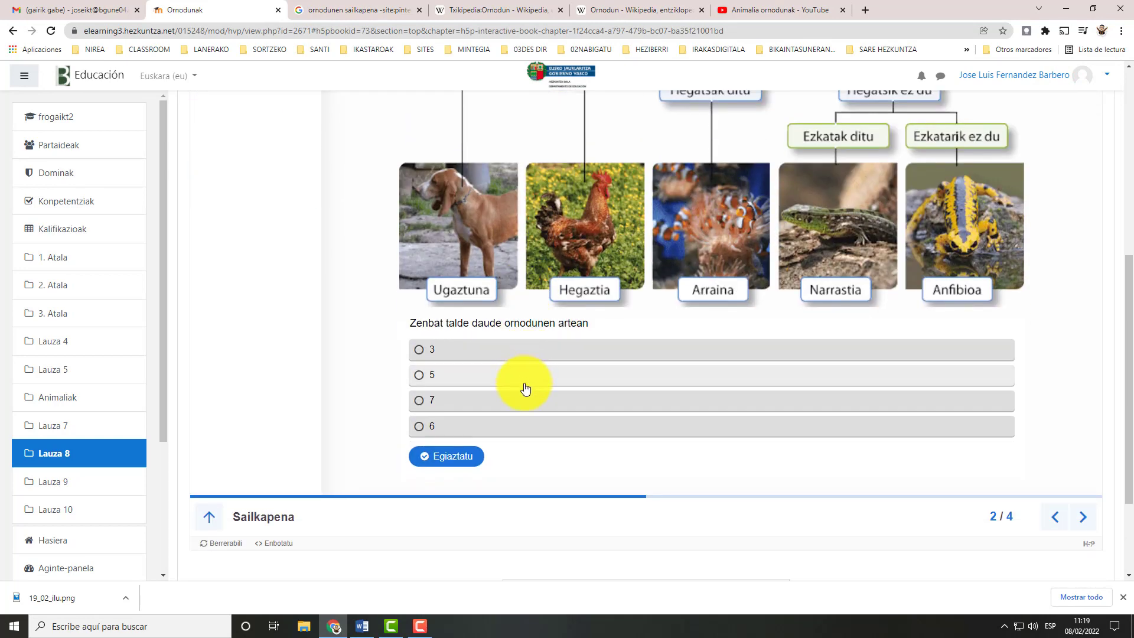
scroll(528, 364, "up", 6)
scroll(527, 354, "down", 5)
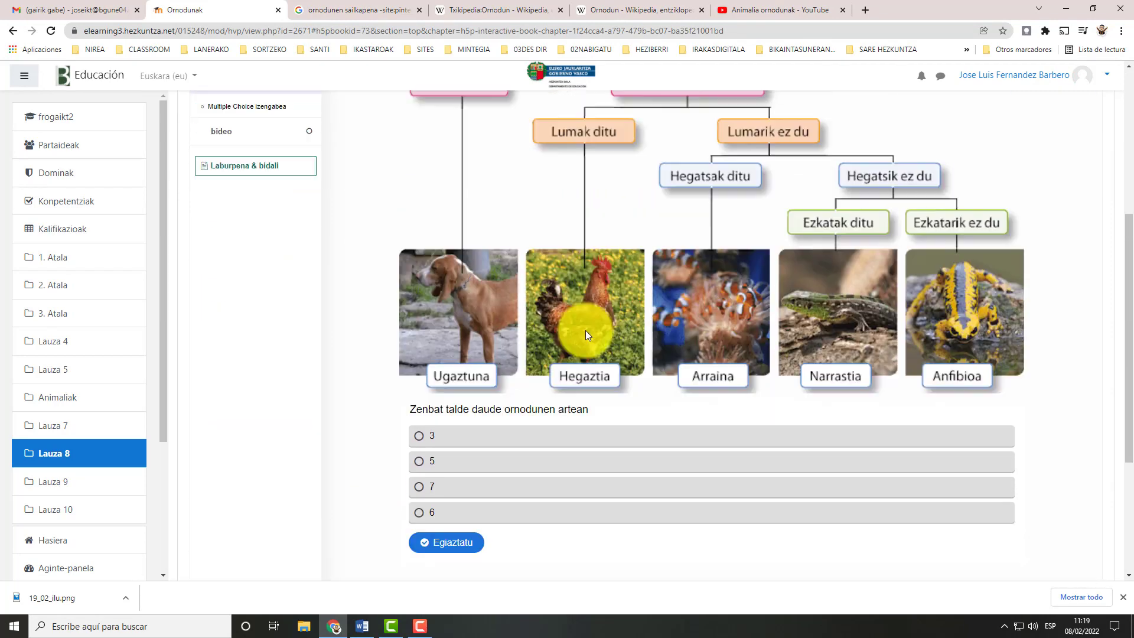
scroll(586, 331, "up", 5)
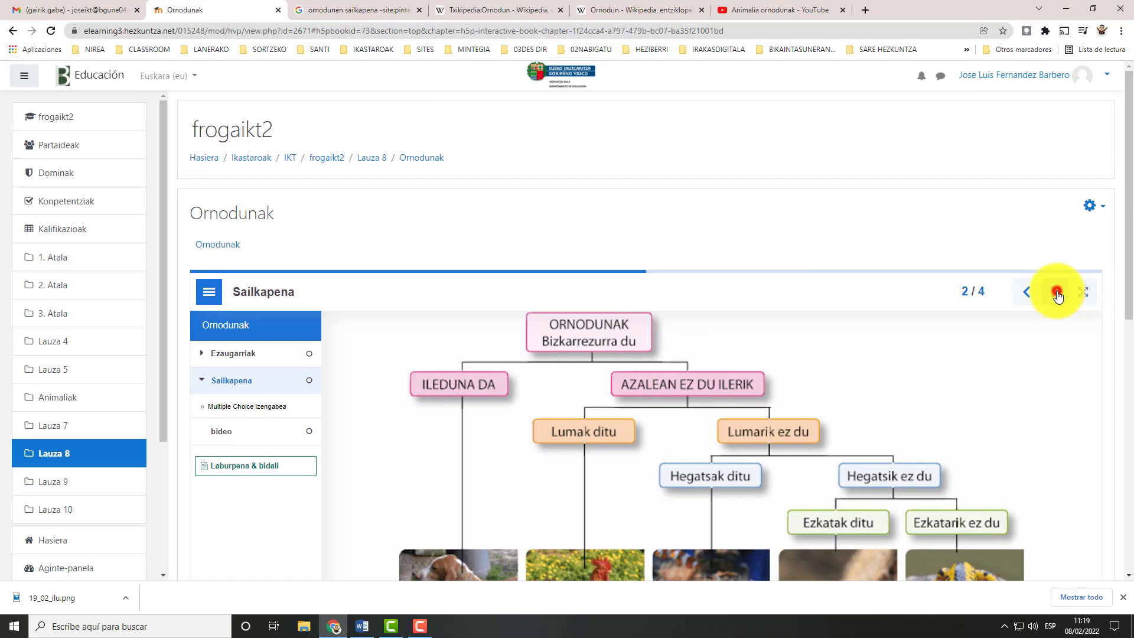
Step: Go to the bideo chapter and check the embedded Animalia ornodunak video
left_click(1057, 293)
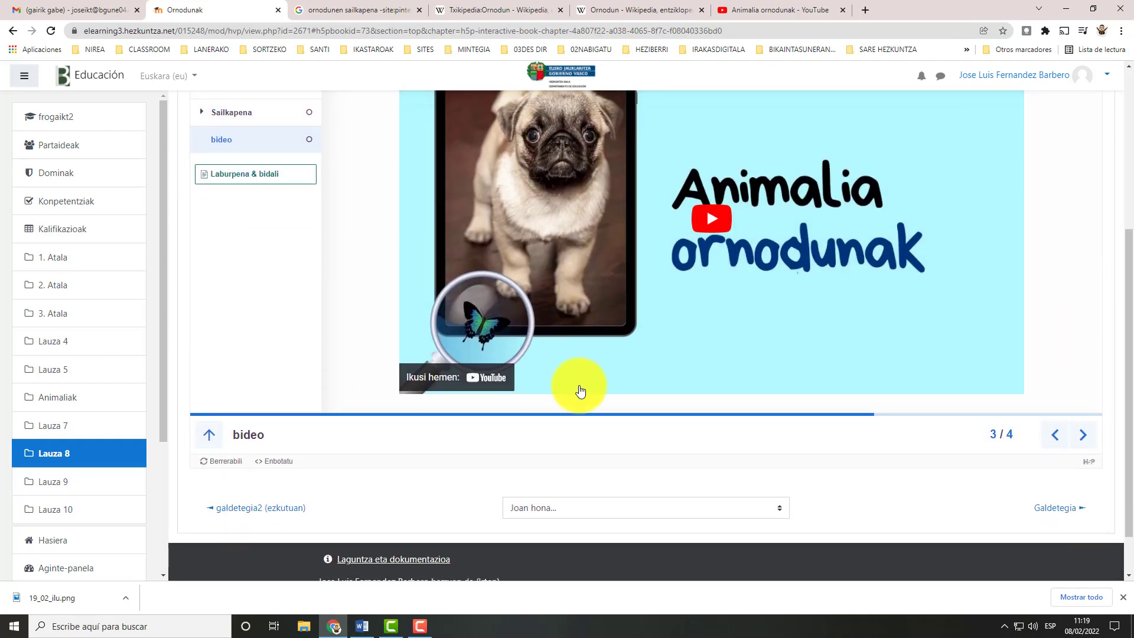
scroll(581, 387, "up", 3)
scroll(573, 365, "down", 1)
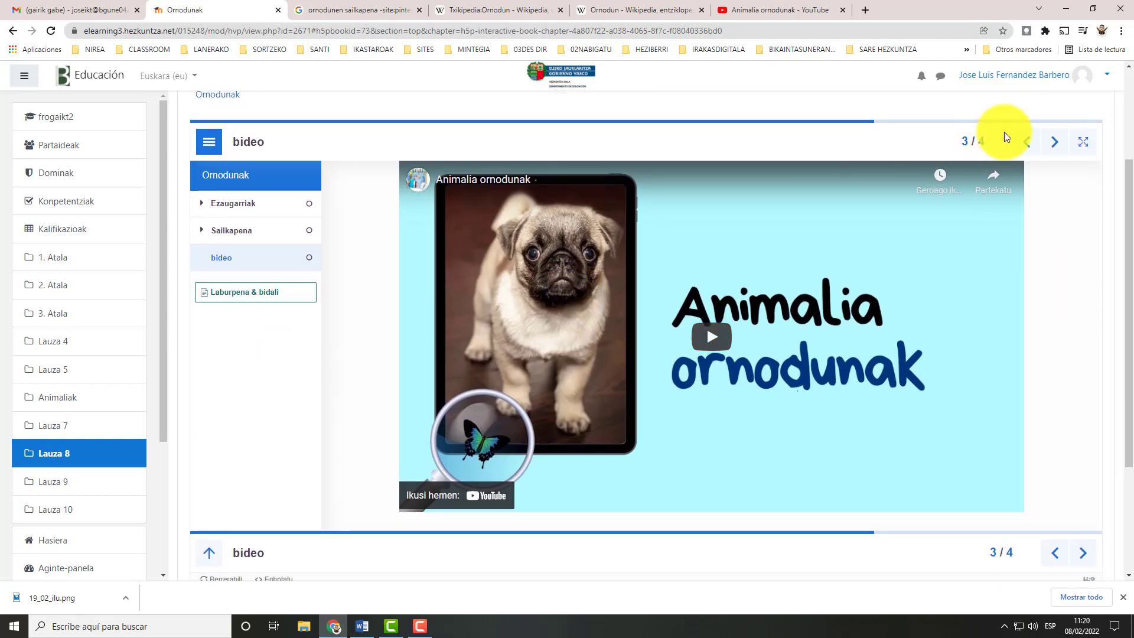
Step: Go to the book's Laburpena page and review the total score, progress and per-chapter interaction results
left_click(1054, 144)
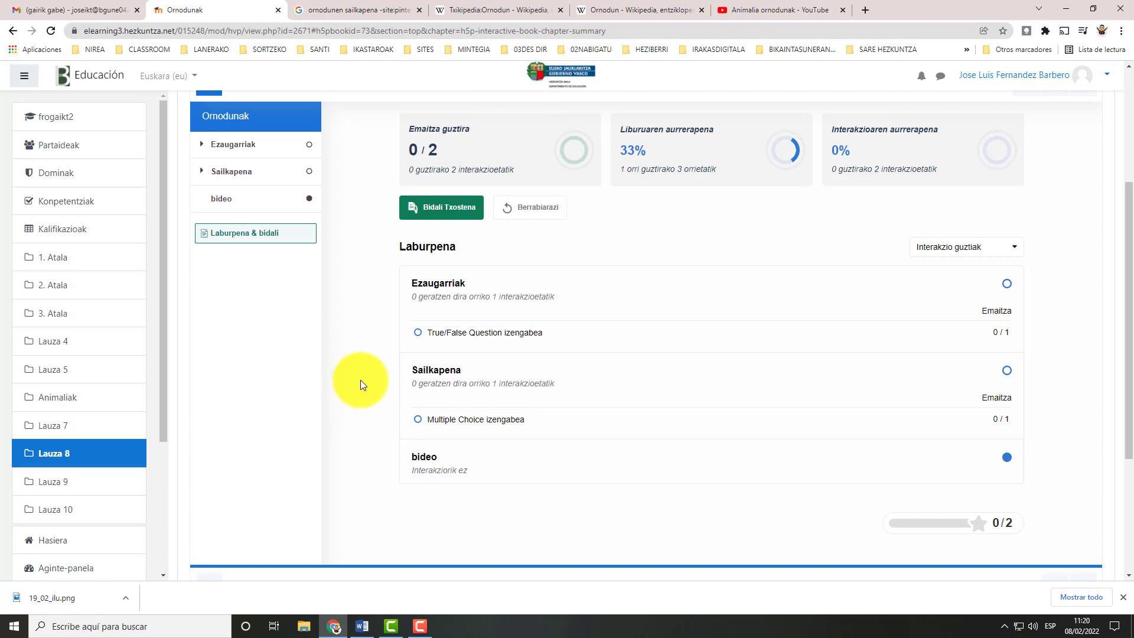
scroll(364, 375, "up", 2)
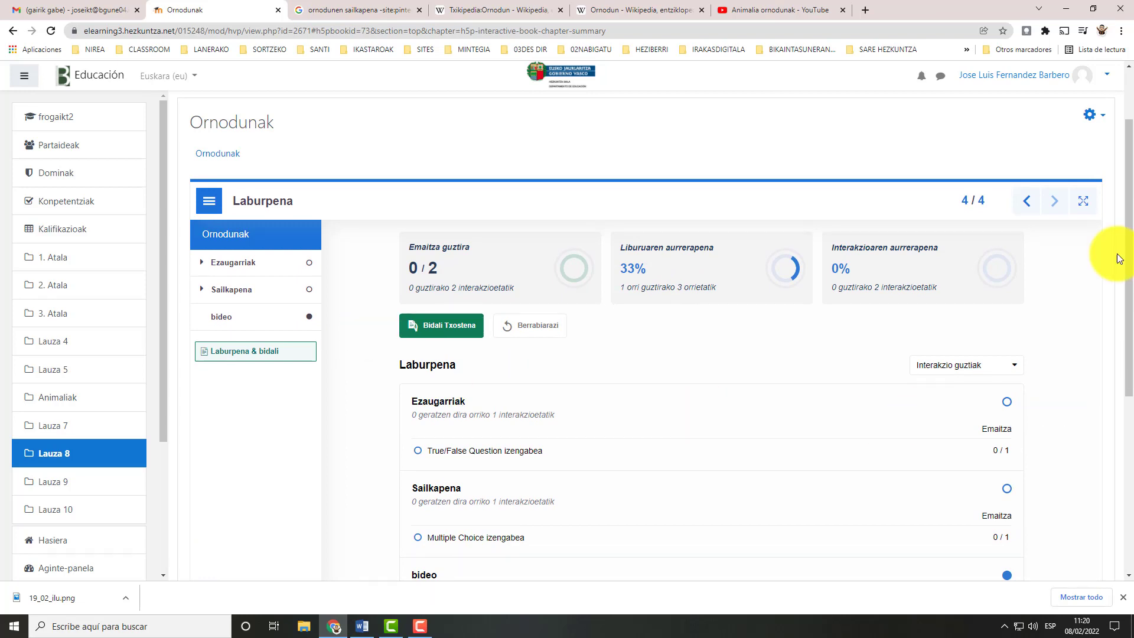
left_click_drag(1129, 281, 1129, 220)
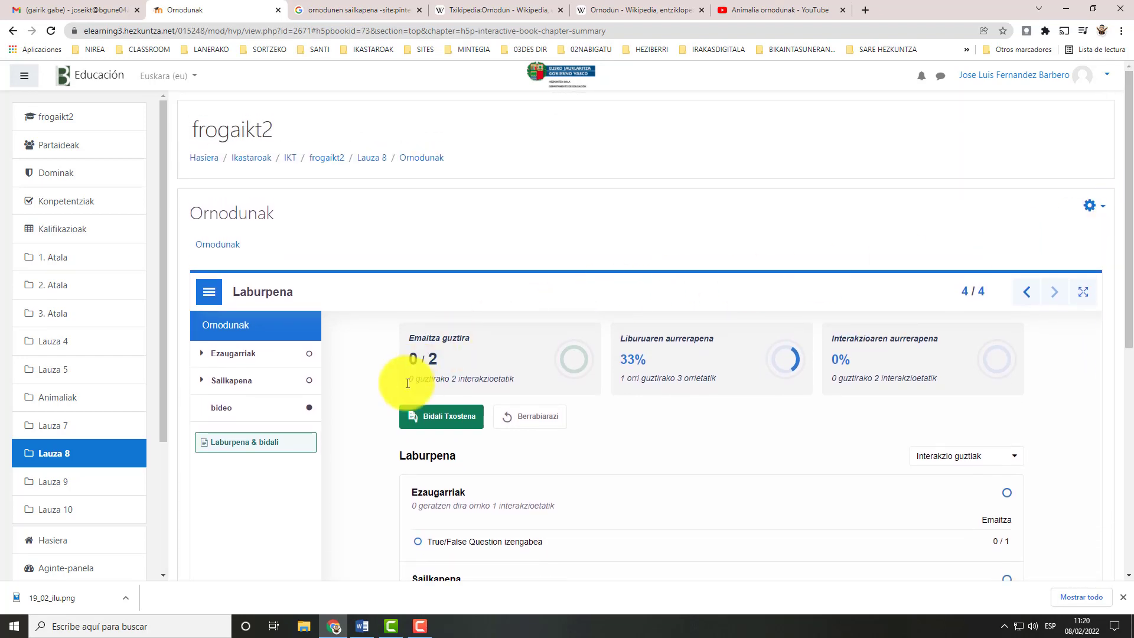
scroll(353, 434, "down", 2)
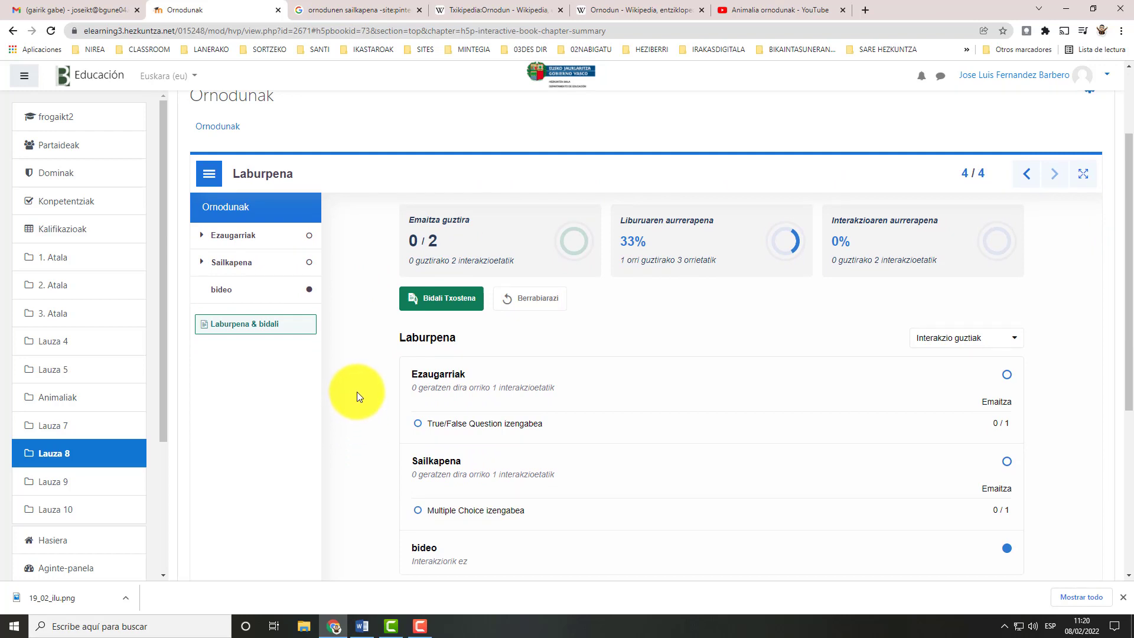
scroll(357, 372, "down", 2)
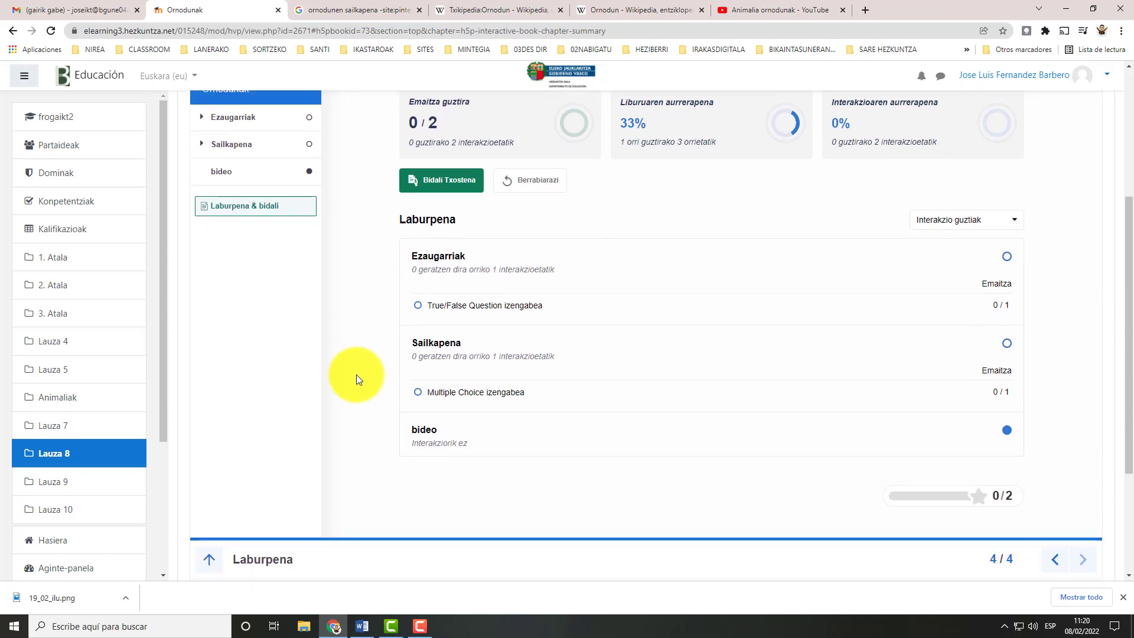